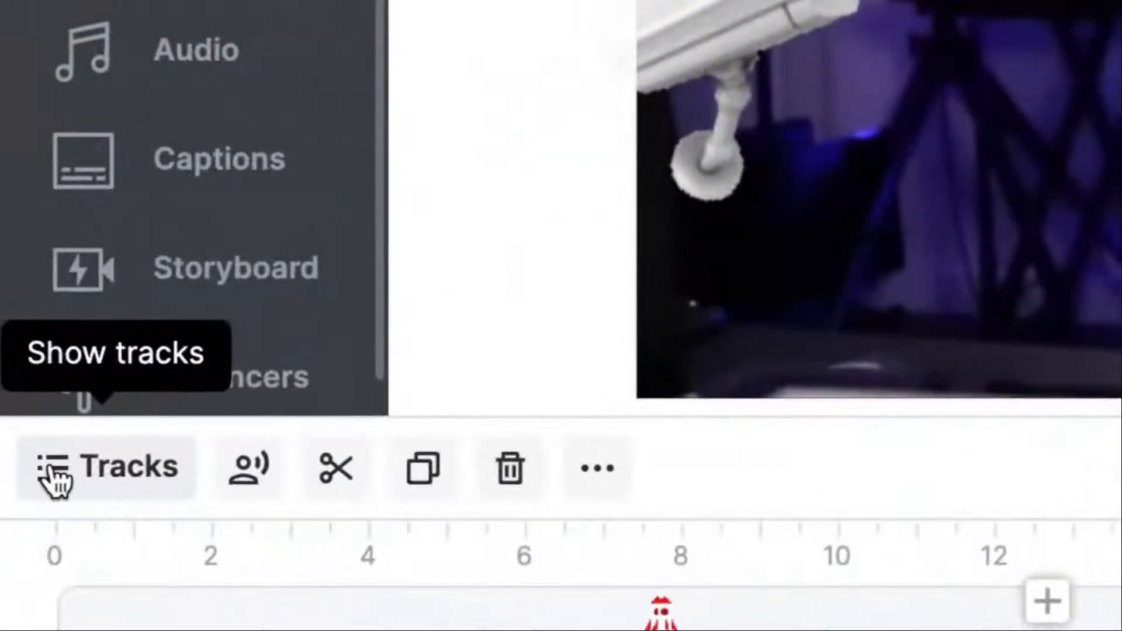
Step: Display the timeline's track list, close it, and zoom the timeline in and out
left_click(17, 472)
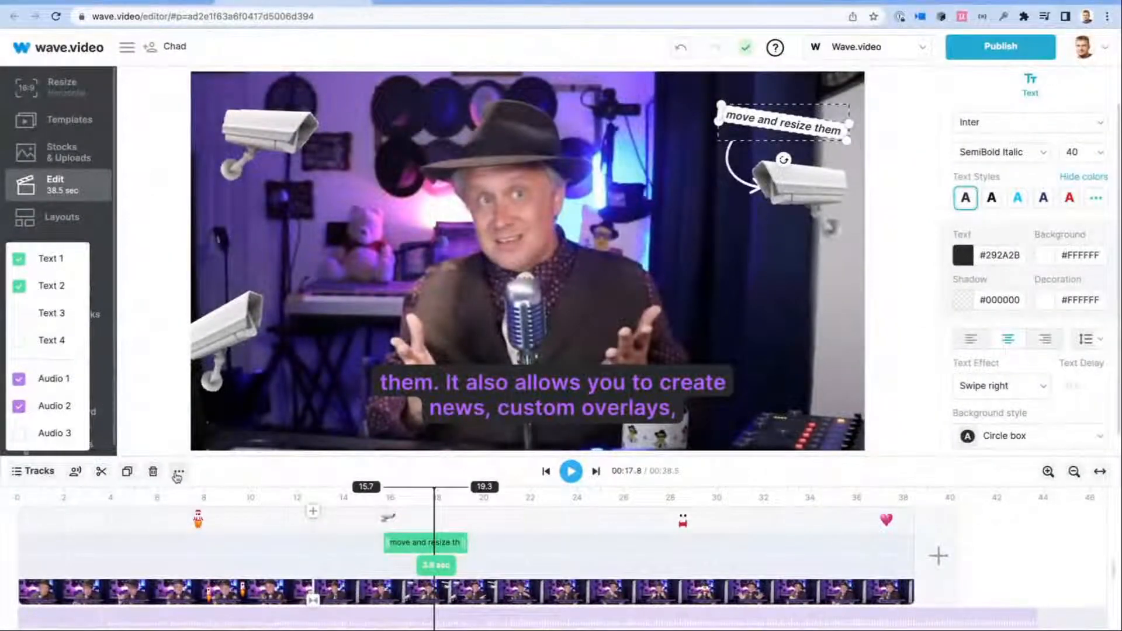
left_click(219, 471)
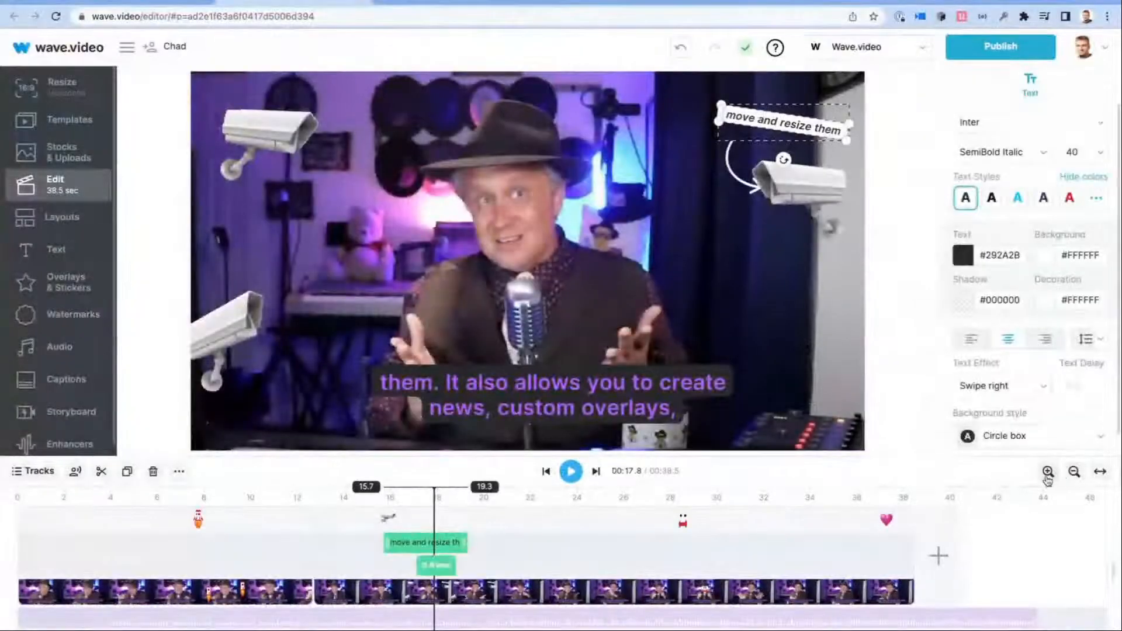
left_click(1048, 476)
left_click(1048, 476)
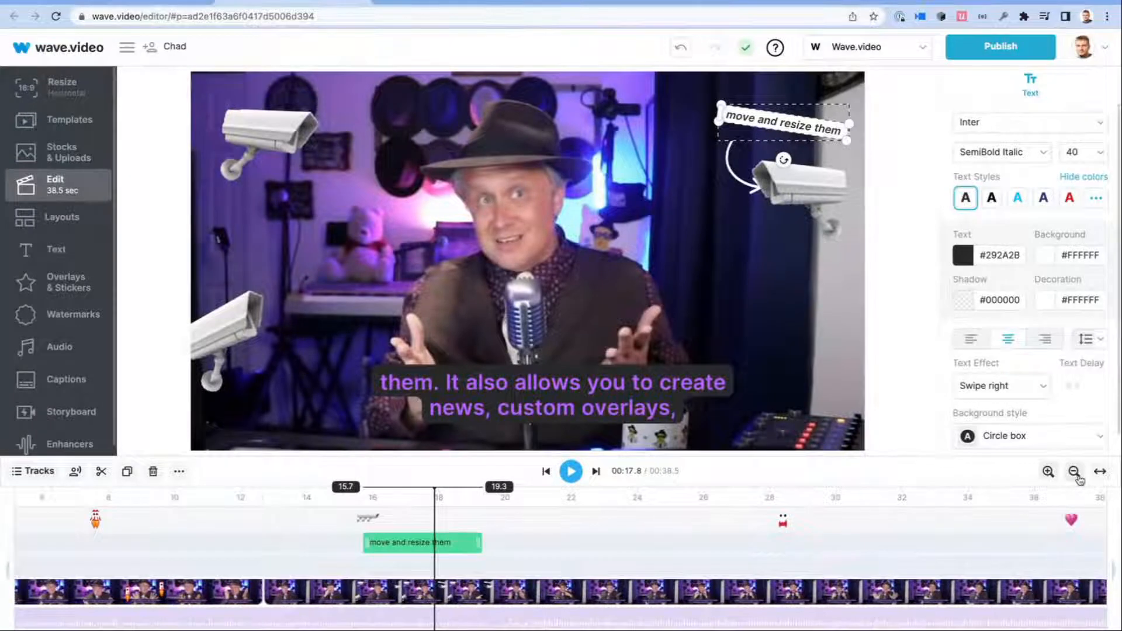
left_click(1075, 474)
left_click(1079, 478)
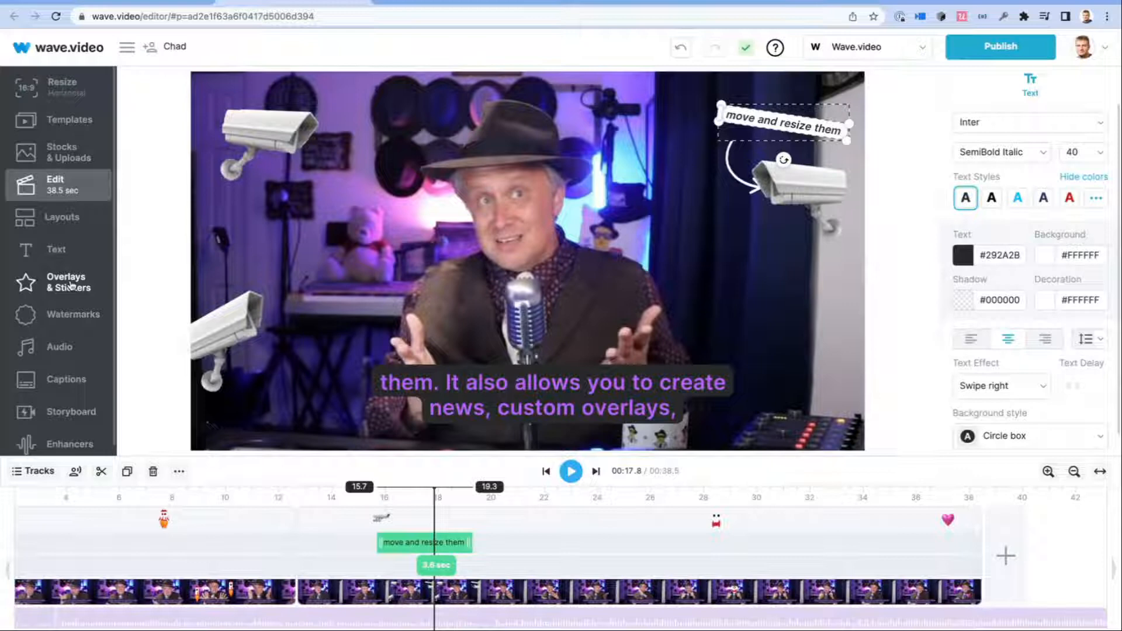
Step: Play the opening clip from about 2.5 s to hear its sound, raising the system volume, and return the playhead to 4.3 s
left_click(26, 511)
scroll(49, 521, "left", 1)
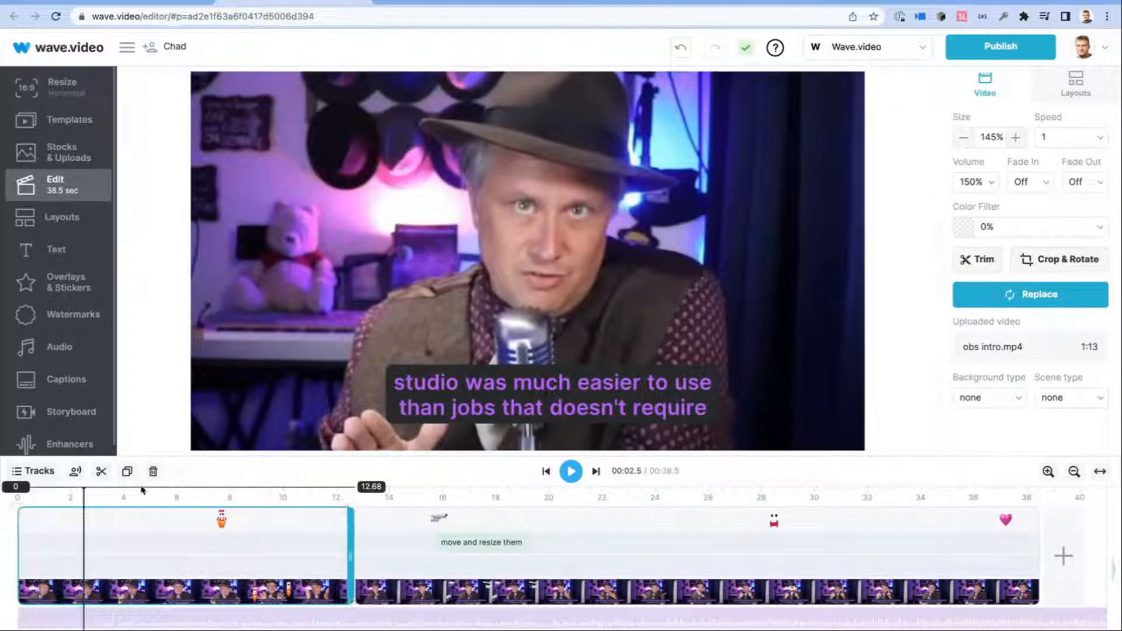
left_click(570, 471)
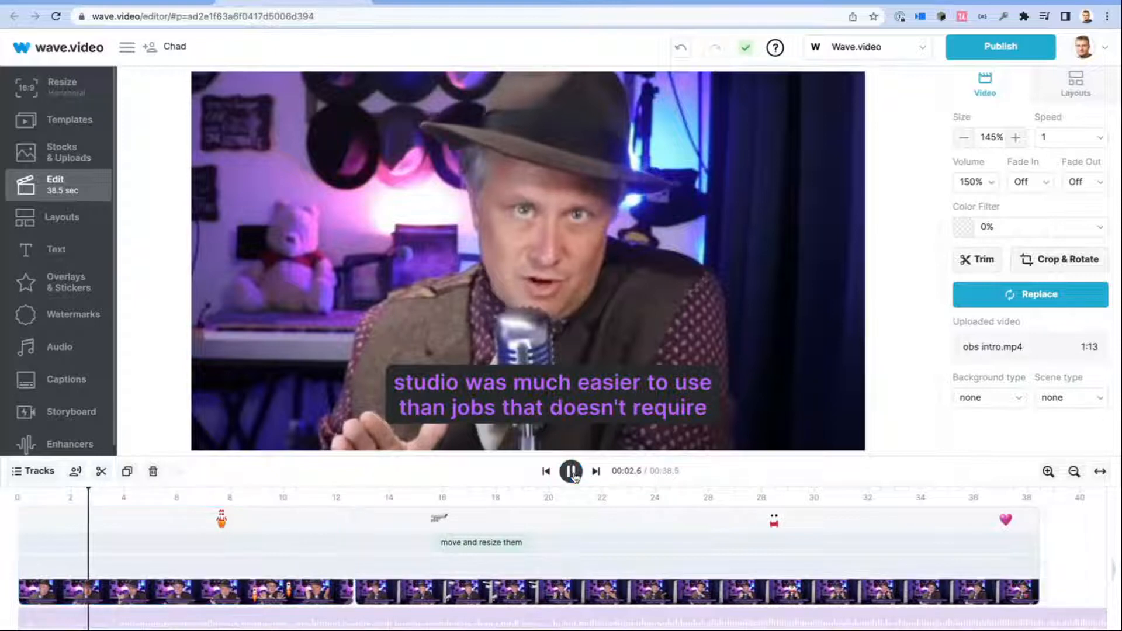
key("XF86AudioRaiseVolume")
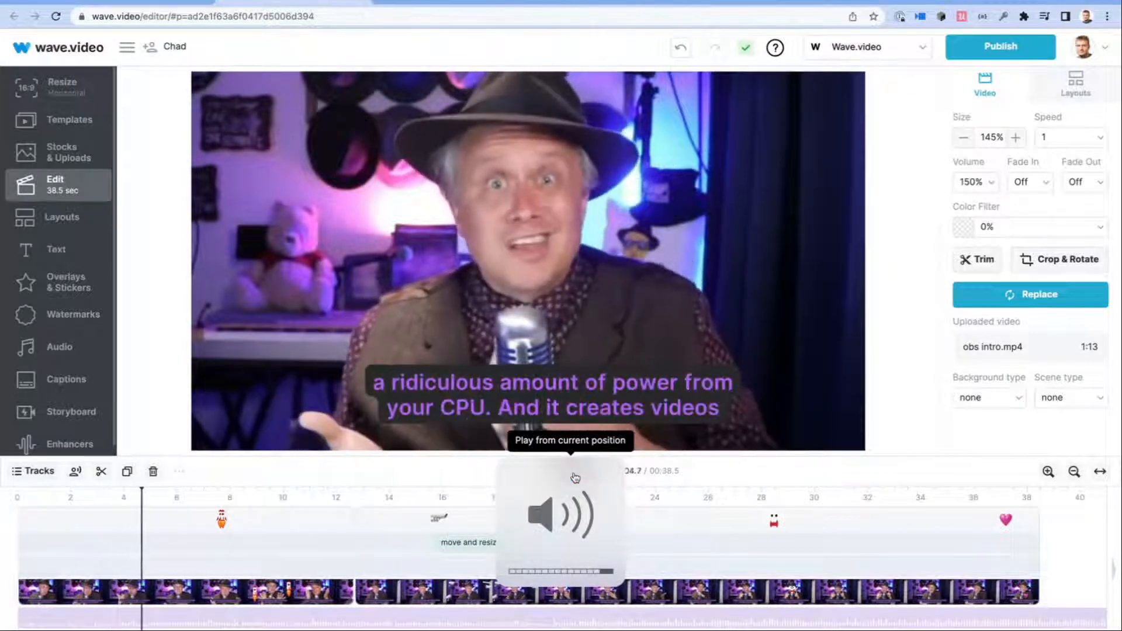
left_click(570, 470)
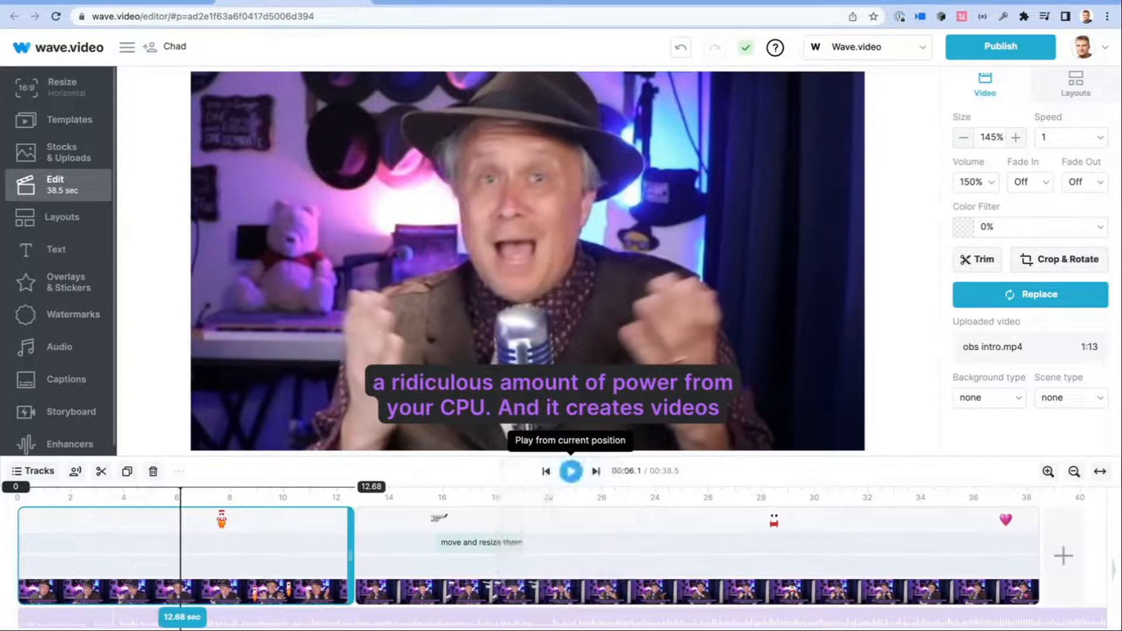
left_click(131, 520)
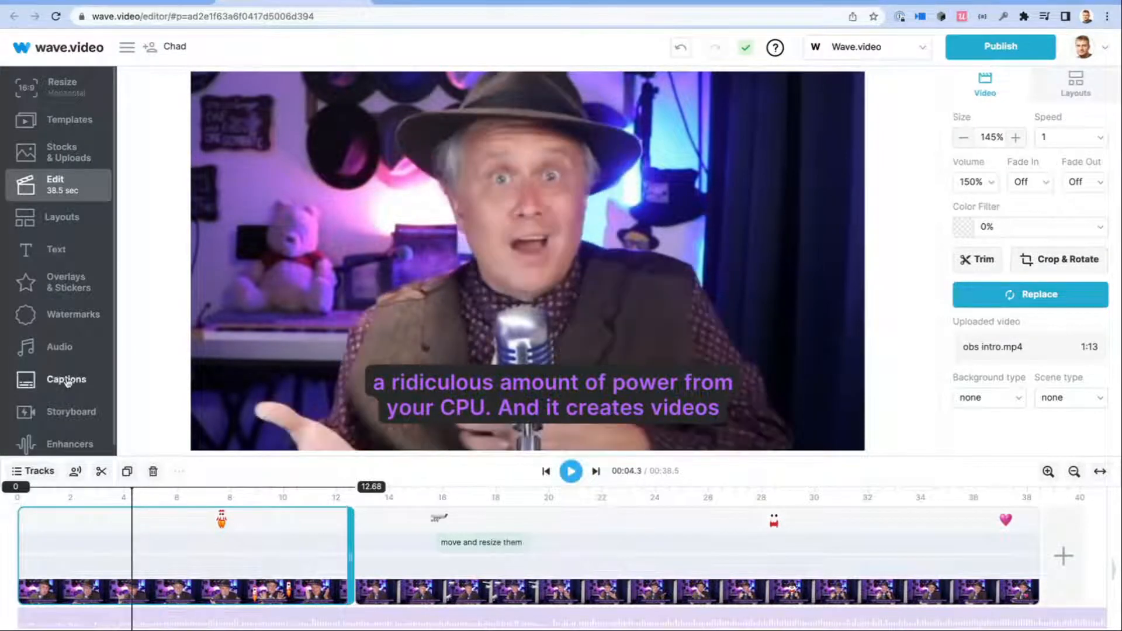
Step: Open the video's captions and start a new caption track translated from the existing track
left_click(66, 379)
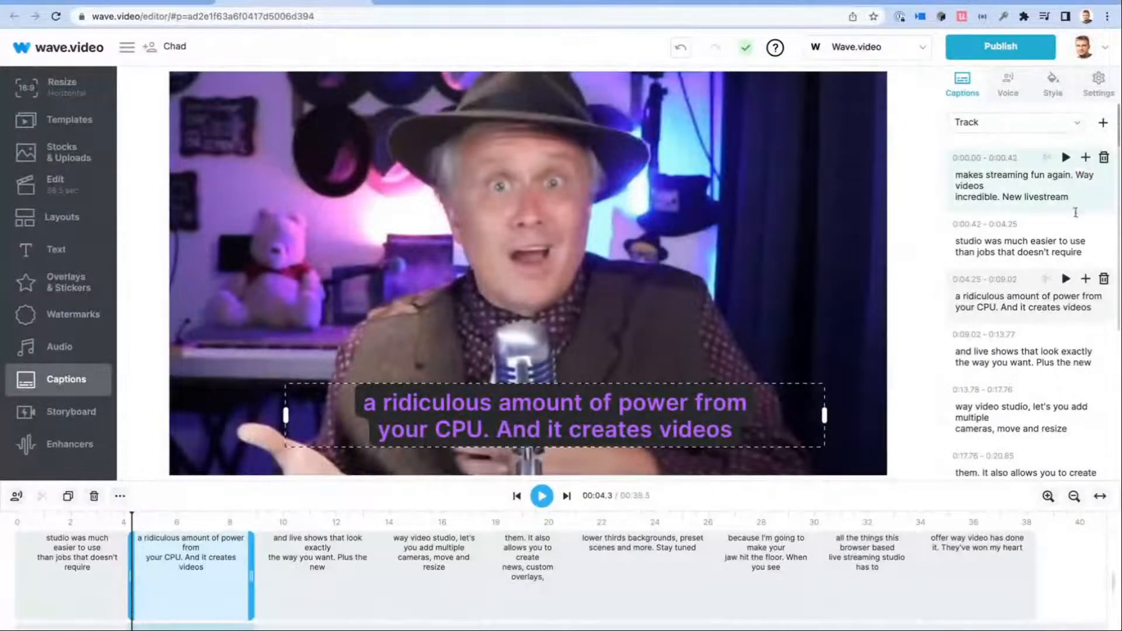
left_click(1104, 124)
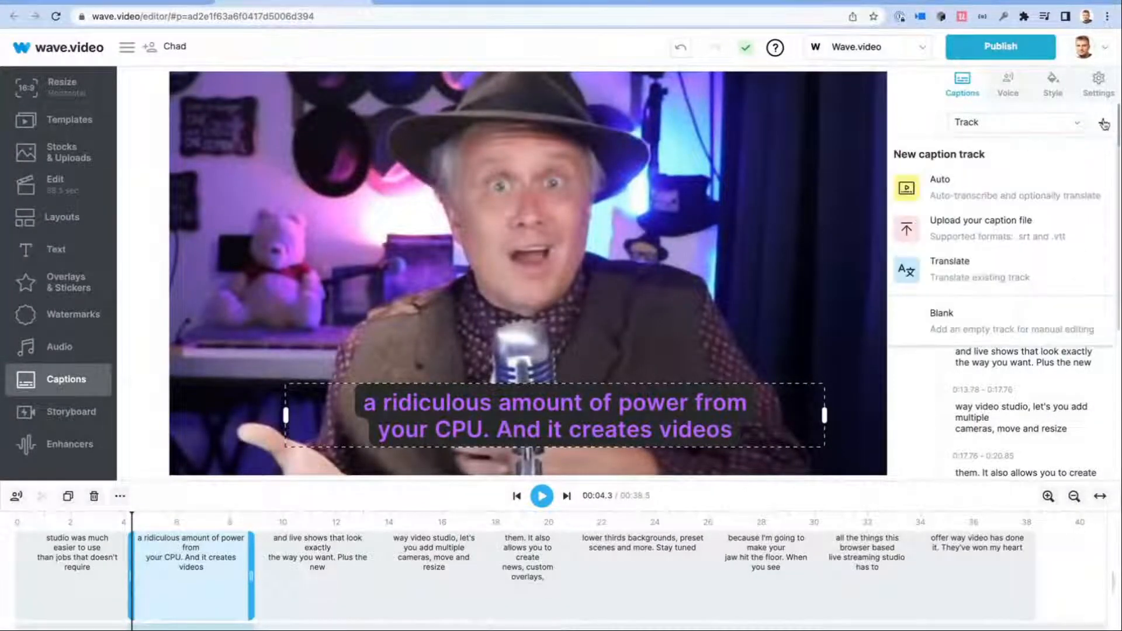
left_click(991, 279)
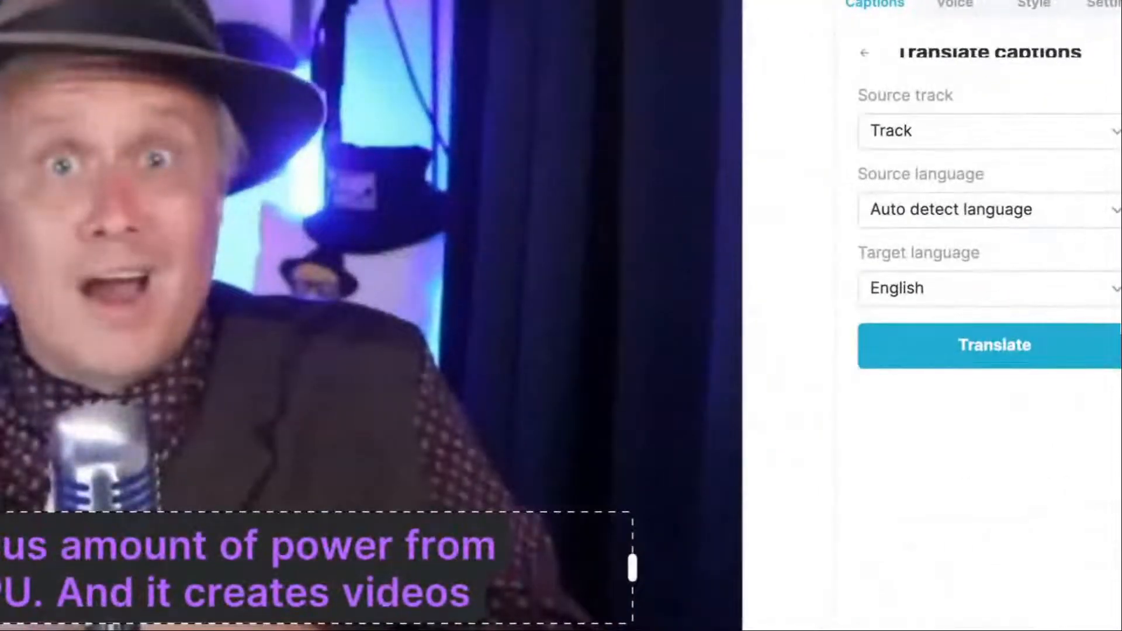
Step: Set the target language to Spanish and translate the captions
left_click(1032, 303)
scroll(1018, 529, "down", 15)
scroll(1020, 530, "down", 2)
scroll(1019, 529, "up", 1)
scroll(1019, 530, "down", 5)
scroll(1020, 530, "down", 11)
scroll(1020, 530, "down", 10)
scroll(1019, 529, "down", 1)
left_click(958, 560)
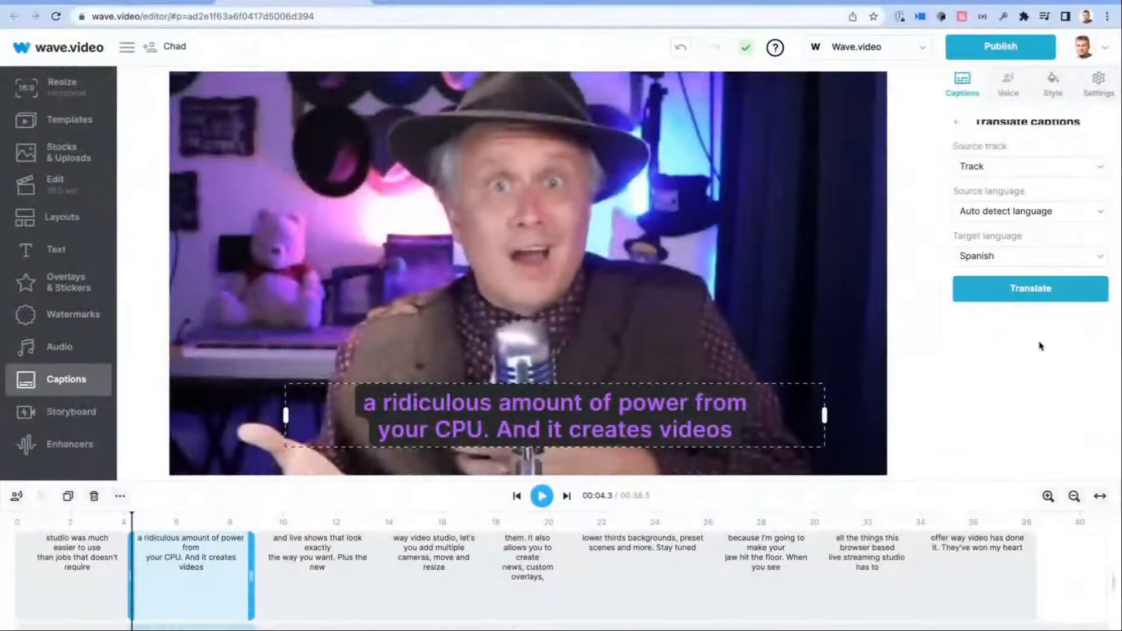
left_click(1025, 289)
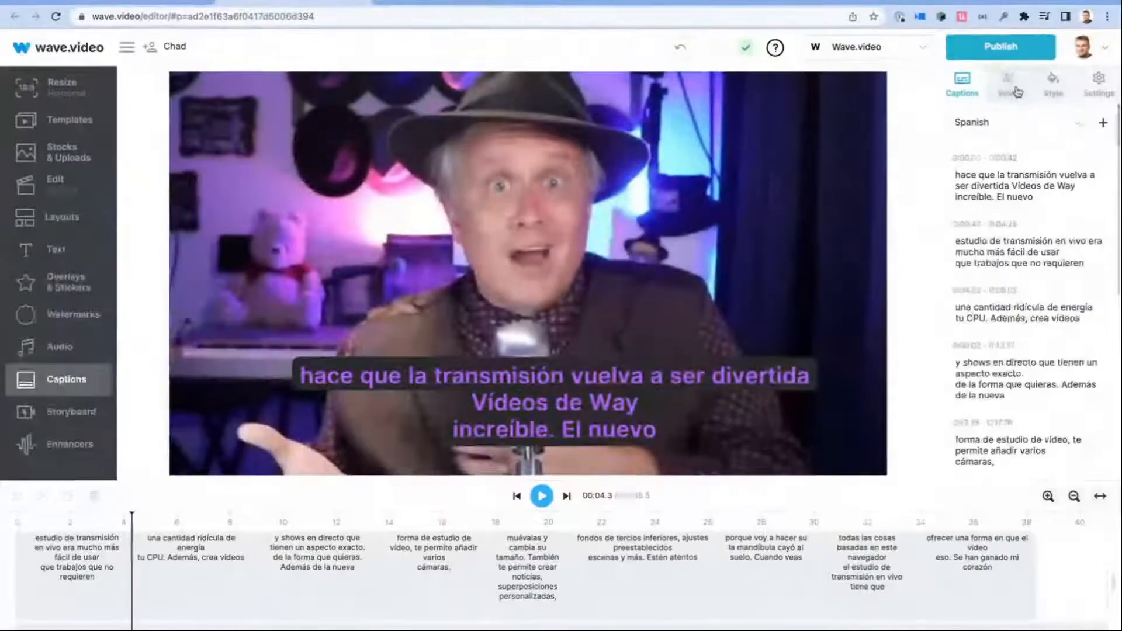
Step: Generate a text-to-speech voiceover for all Spanish caption blocks, preview it, add it to the project, and play the opening
left_click(1012, 91)
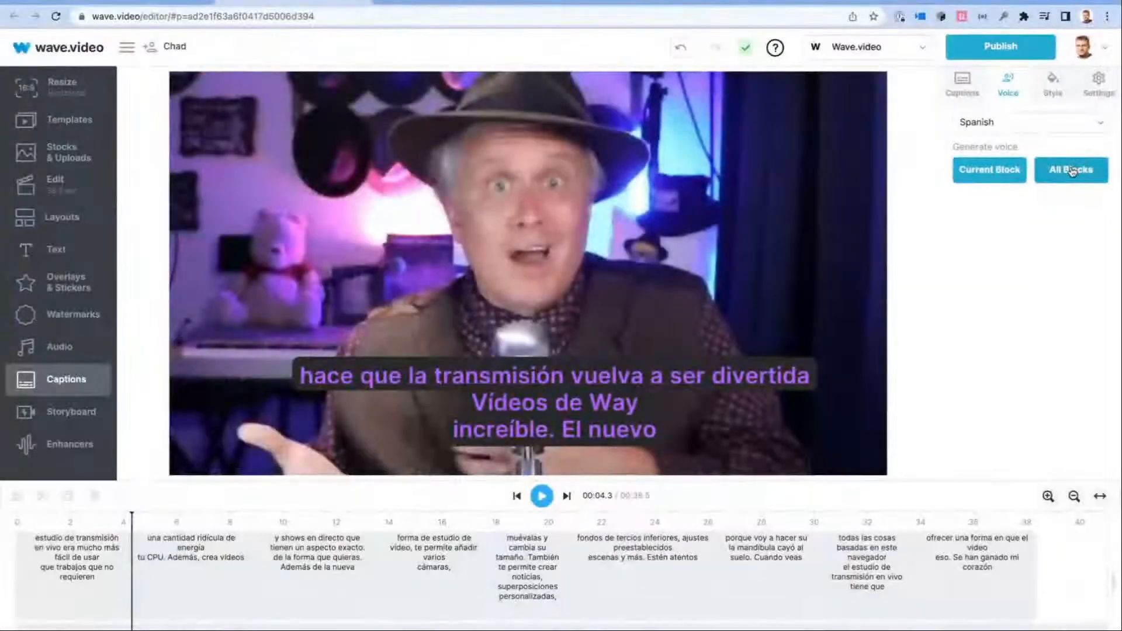
left_click(1070, 170)
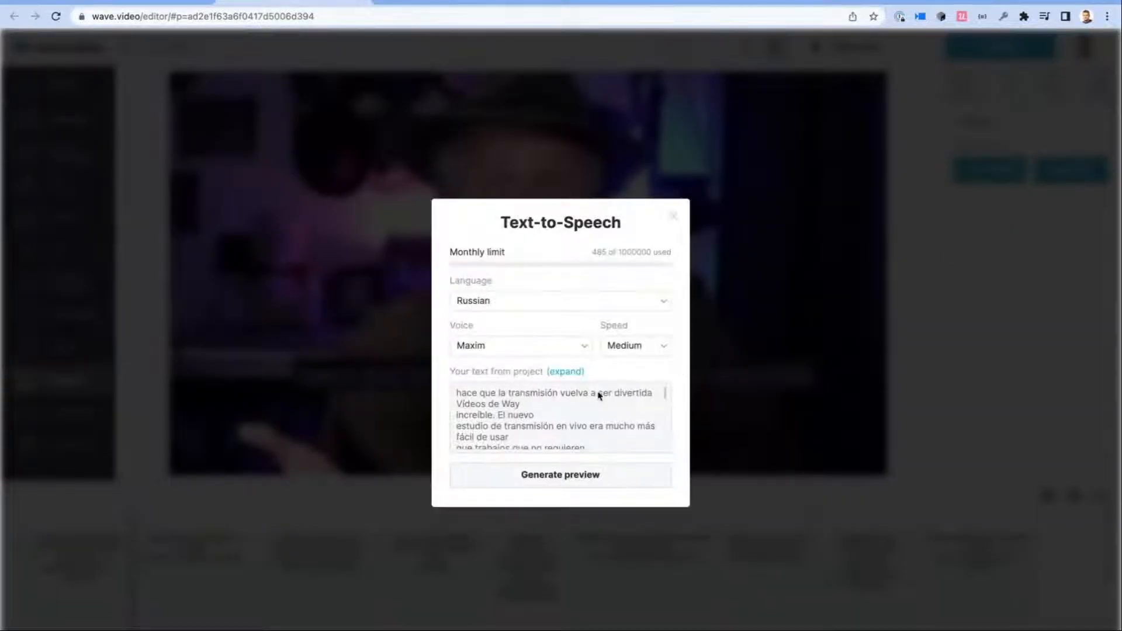
left_click(570, 376)
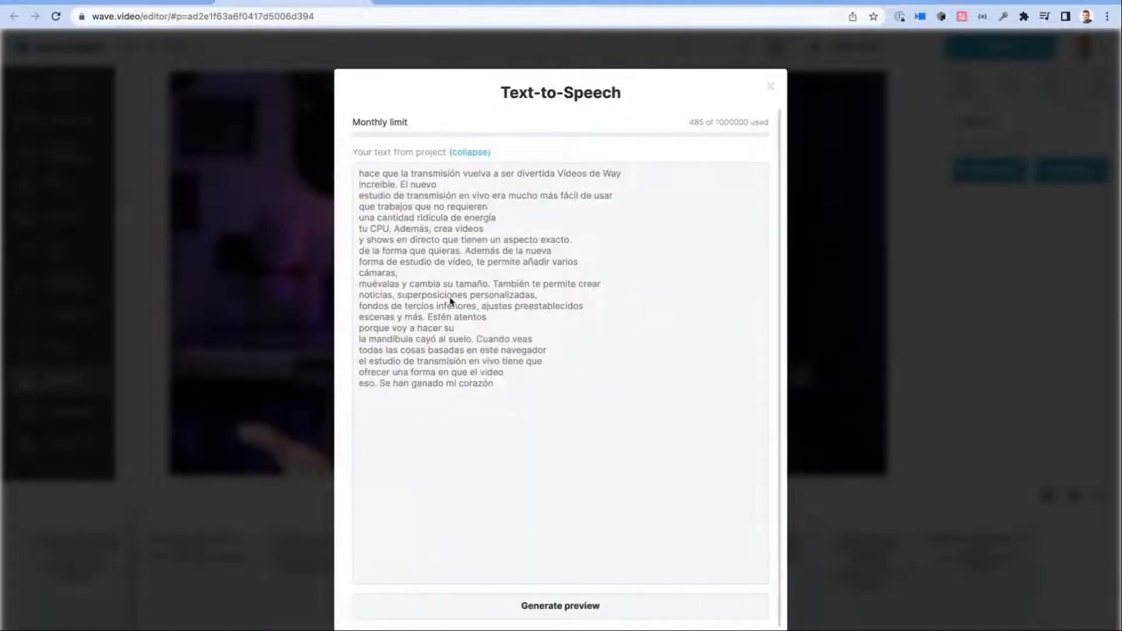
left_click(548, 606)
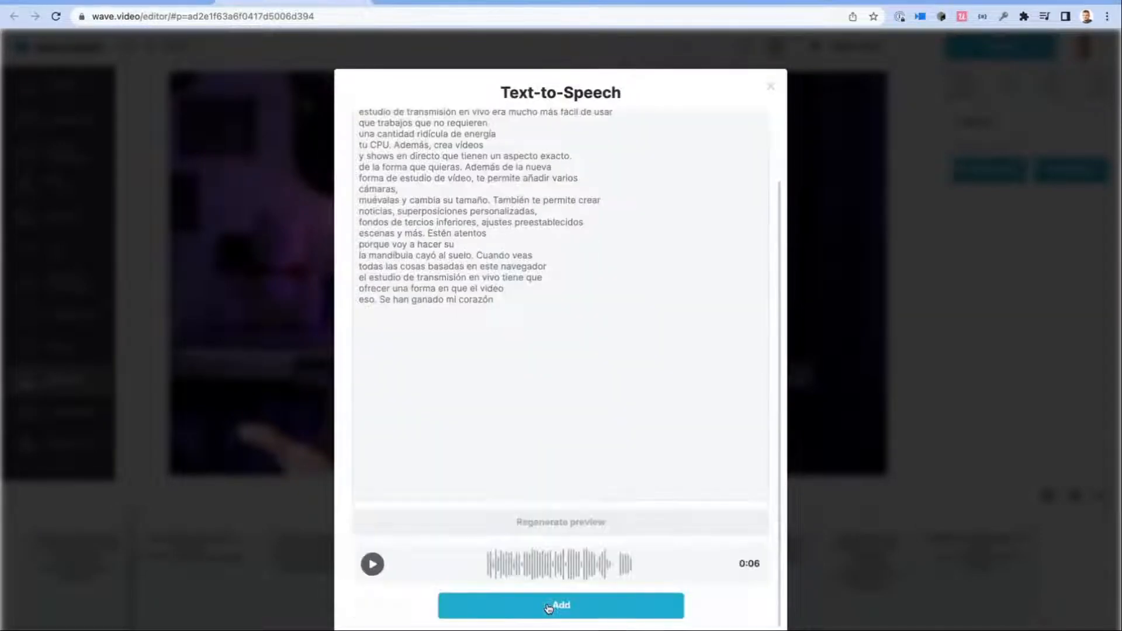
left_click(373, 564)
left_click(574, 613)
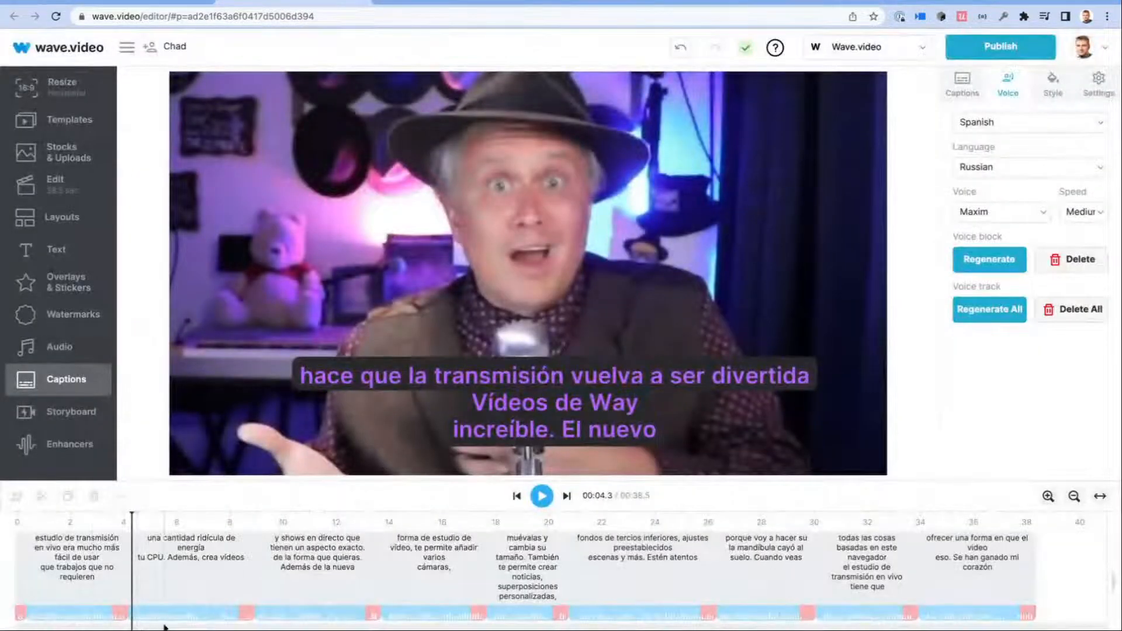
left_click(24, 524)
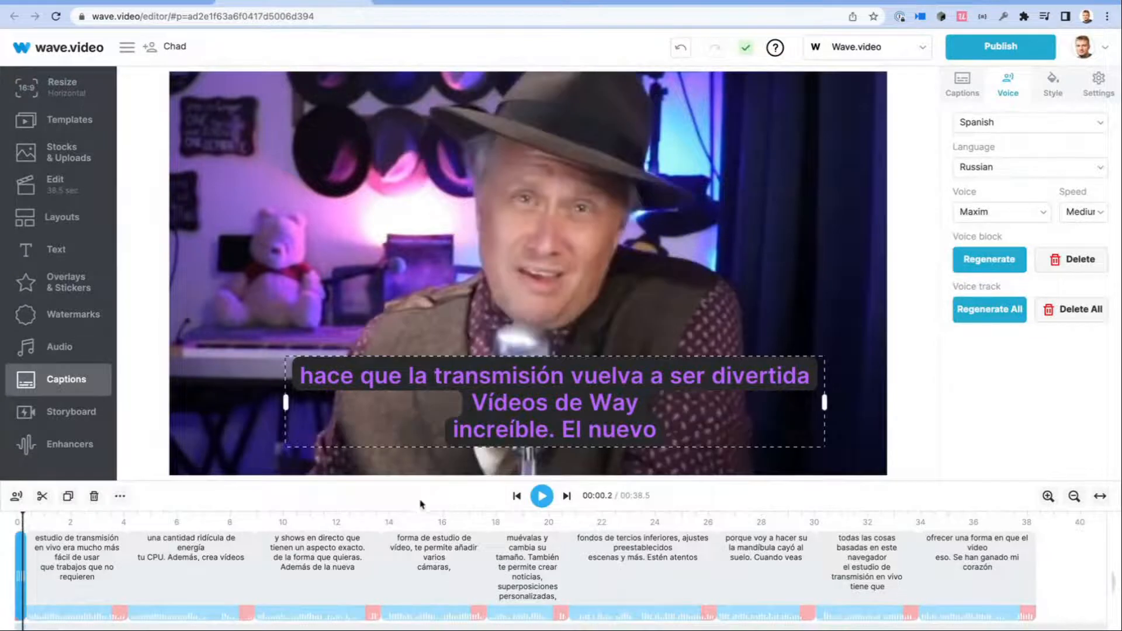
left_click(541, 496)
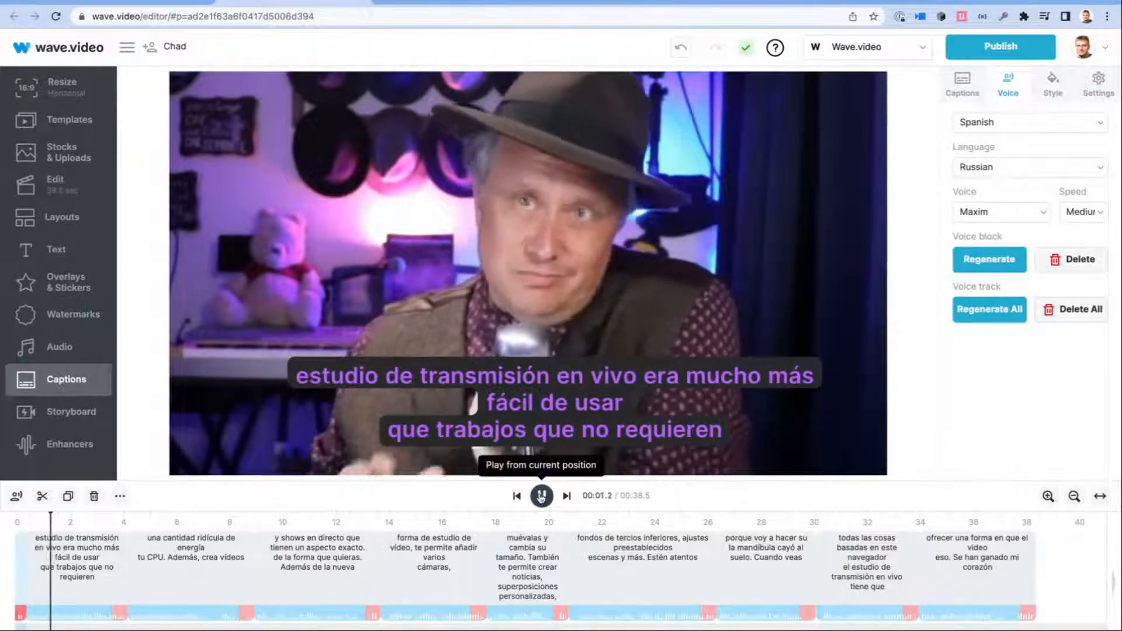
left_click(541, 496)
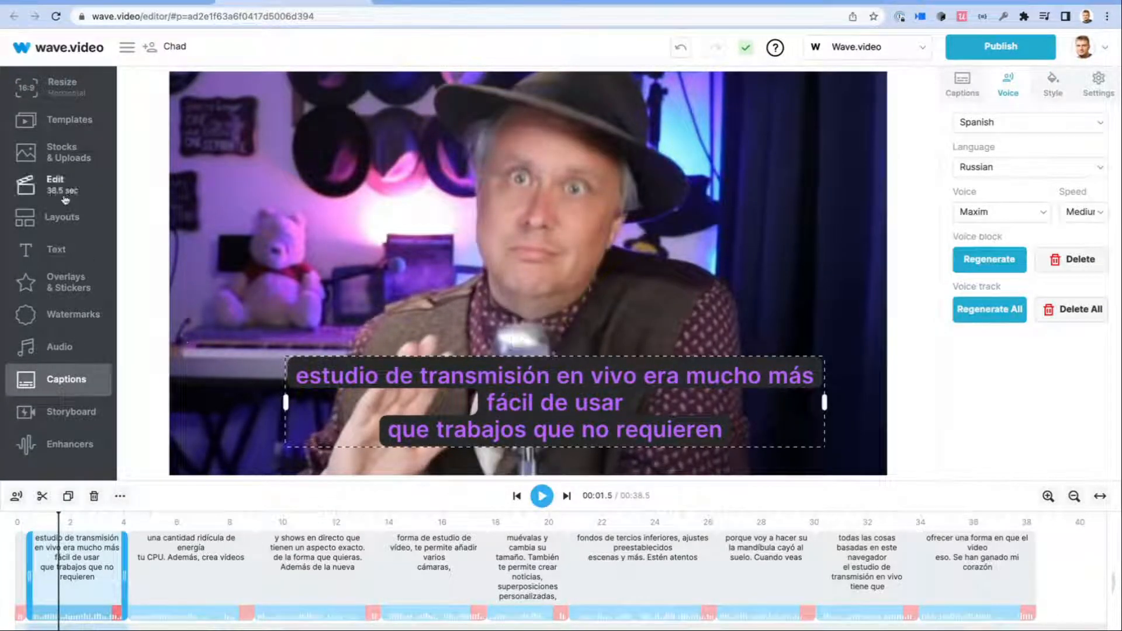
Step: Set the opening video clip's volume to 16% and play its start to check the sound balance
left_click(362, 197)
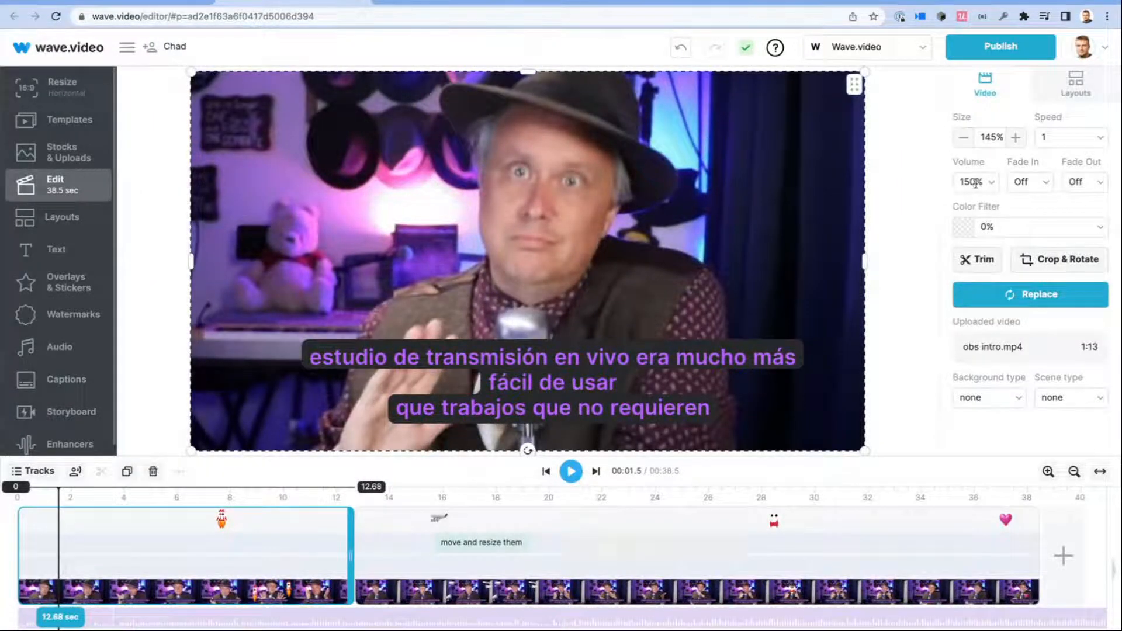
left_click(974, 183)
left_click_drag(952, 214, 867, 214)
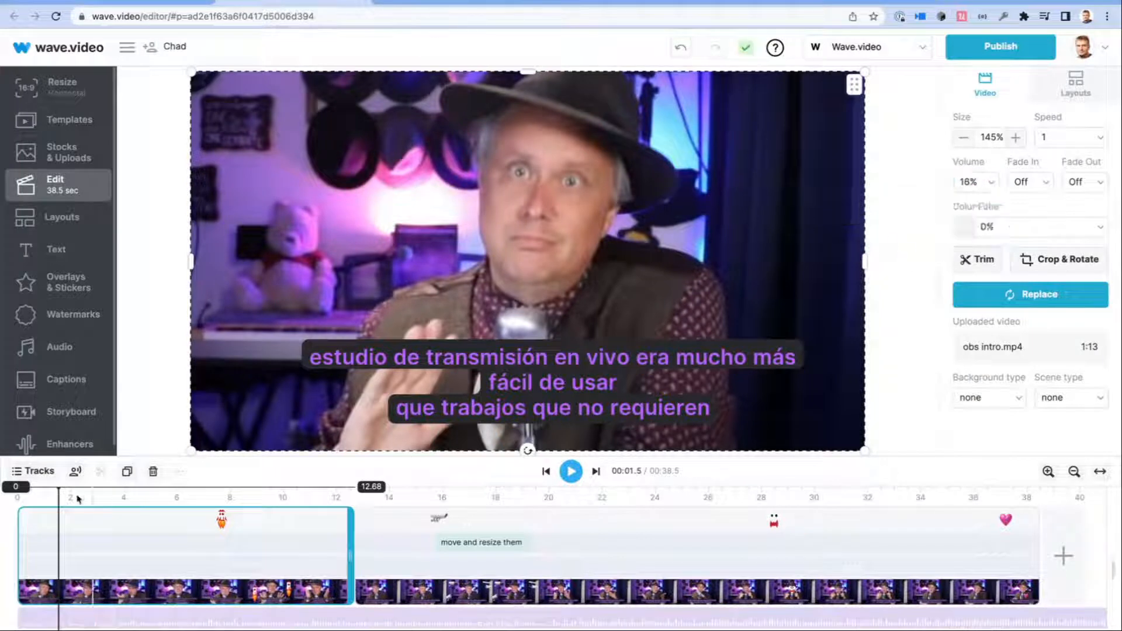
left_click(28, 500)
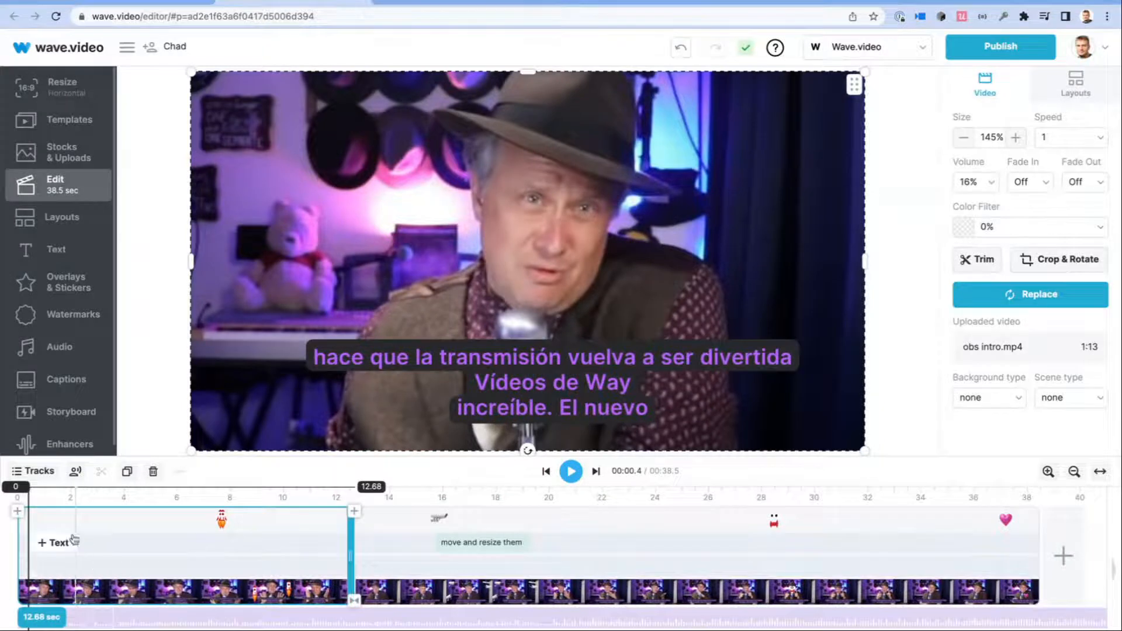
left_click(571, 474)
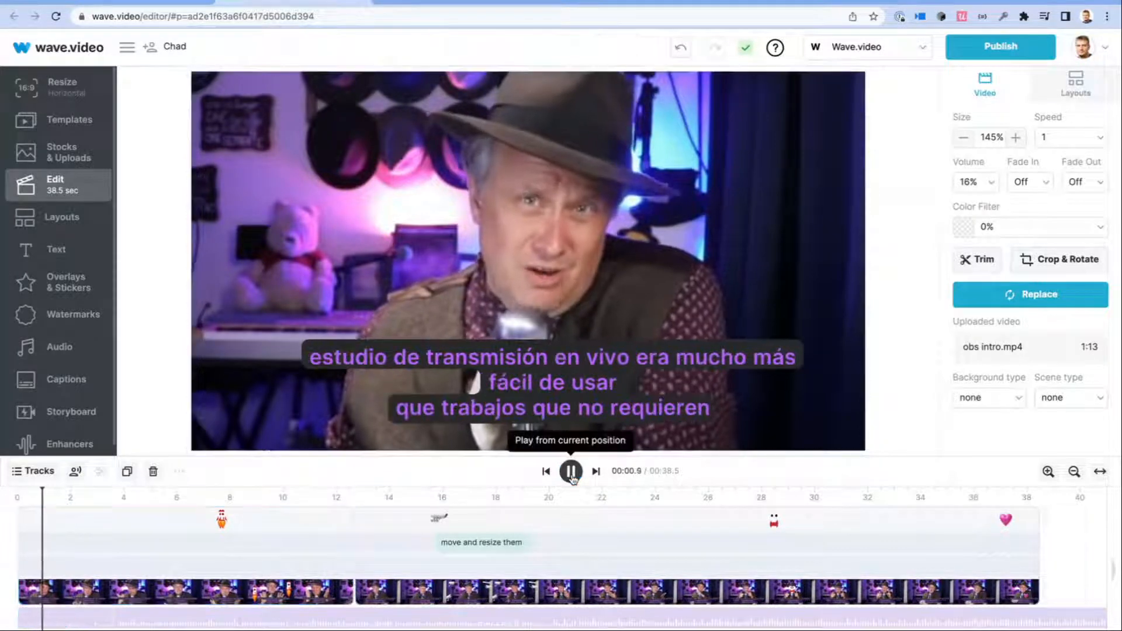
left_click(571, 472)
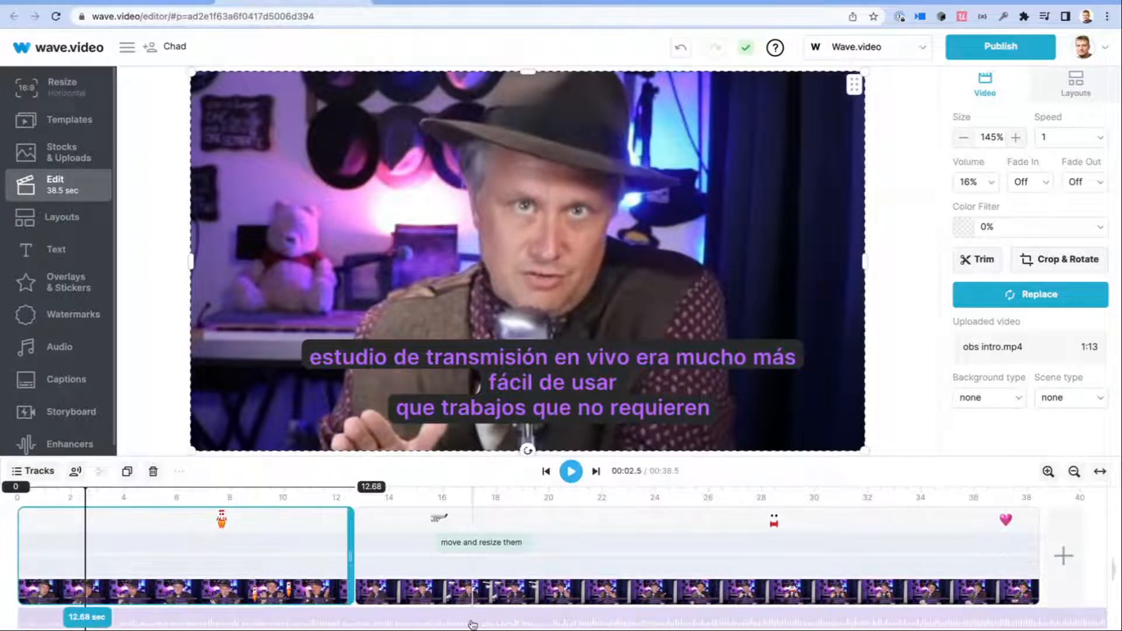
Step: Set the volume of the long Fun Charger music segment to 0%
left_click(466, 618)
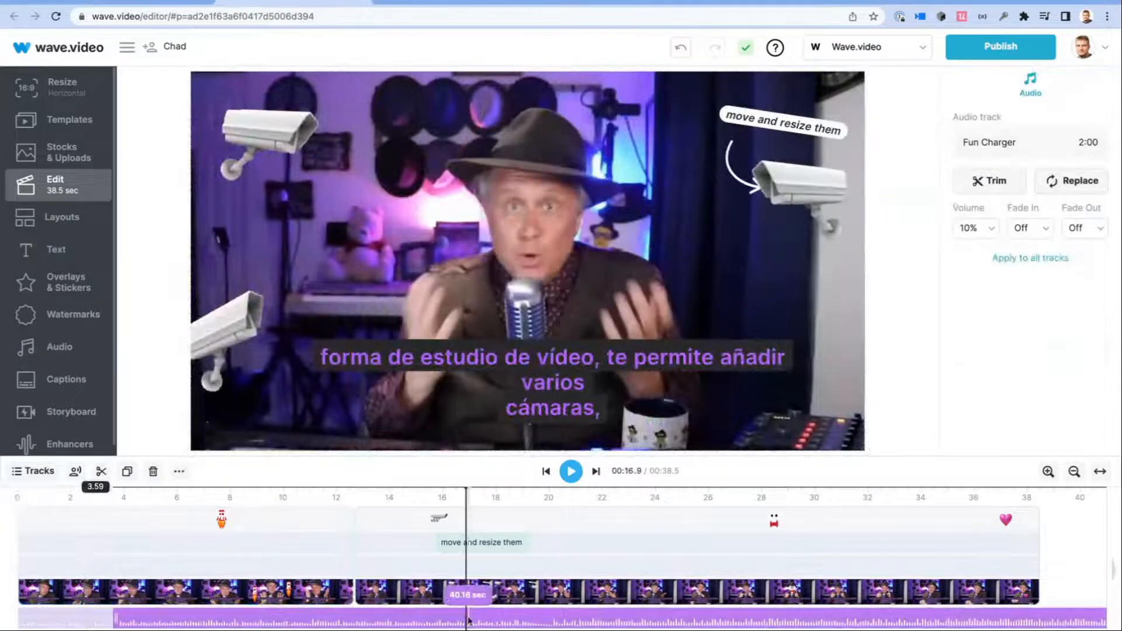
left_click(979, 228)
type("0")
key("Return")
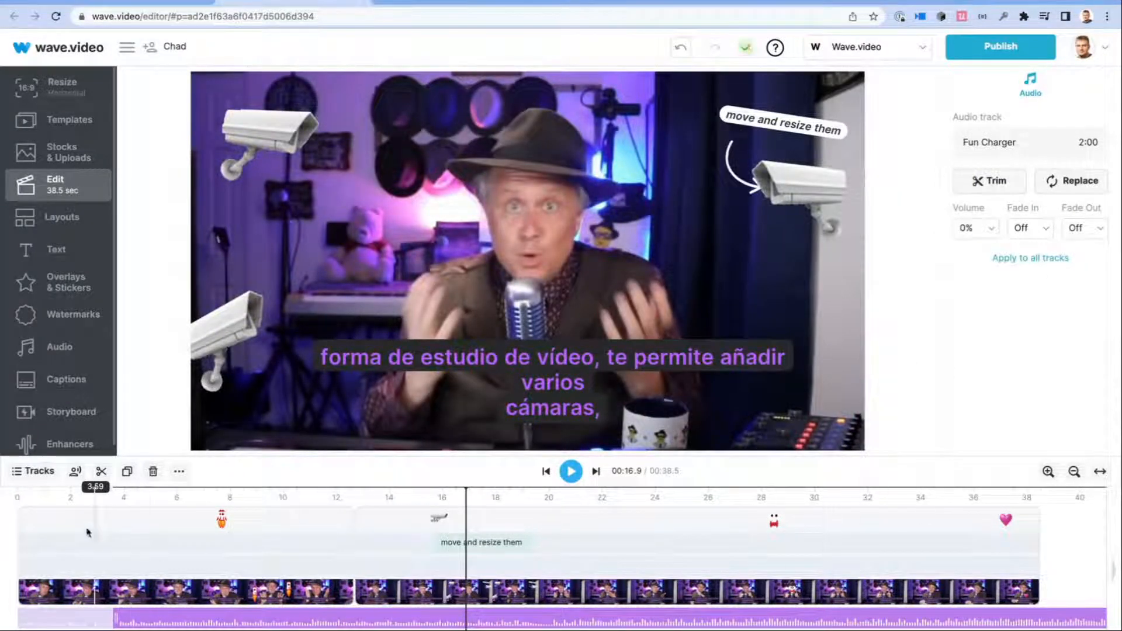
Step: Play the video from the start to check the sound, and delete the long Fun Charger music segment
left_click(547, 471)
left_click(571, 471)
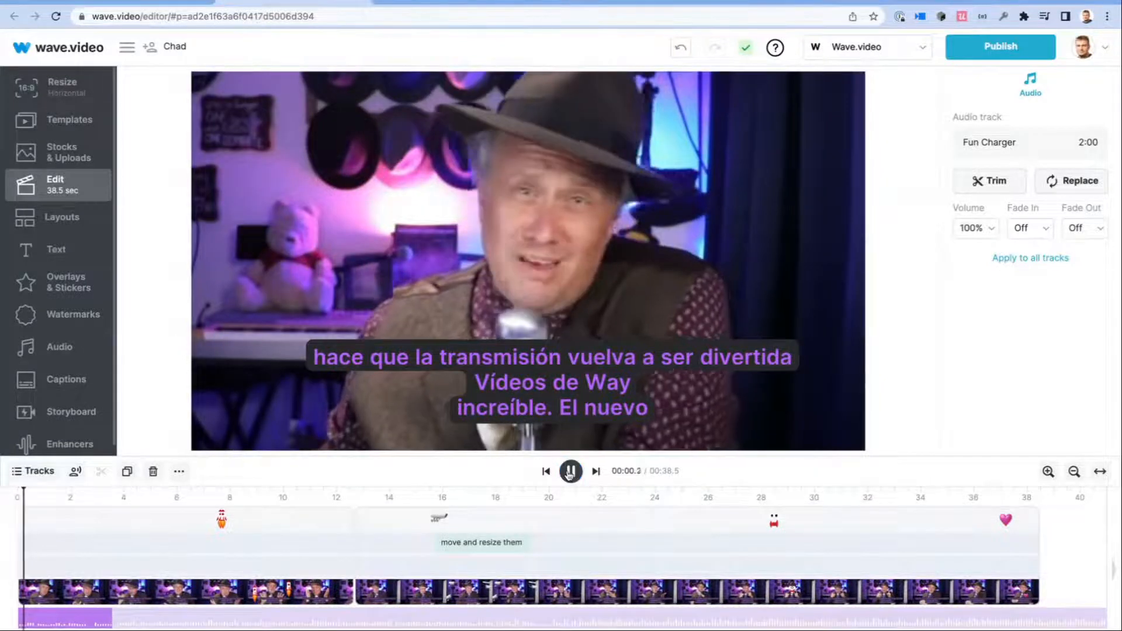
left_click(571, 471)
left_click(450, 608)
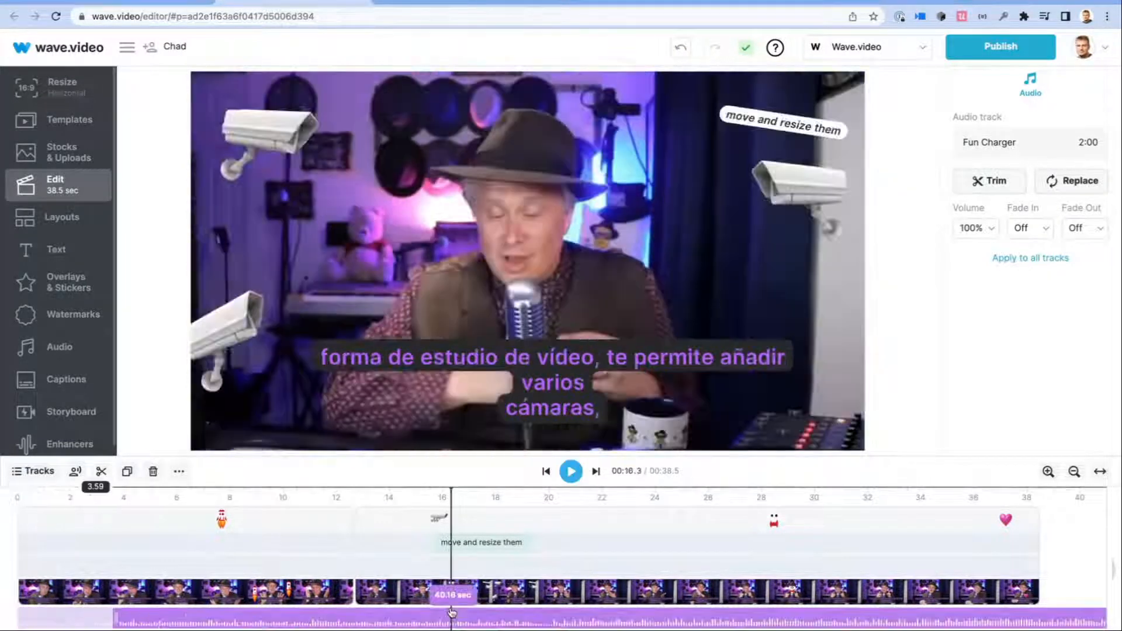
left_click(153, 473)
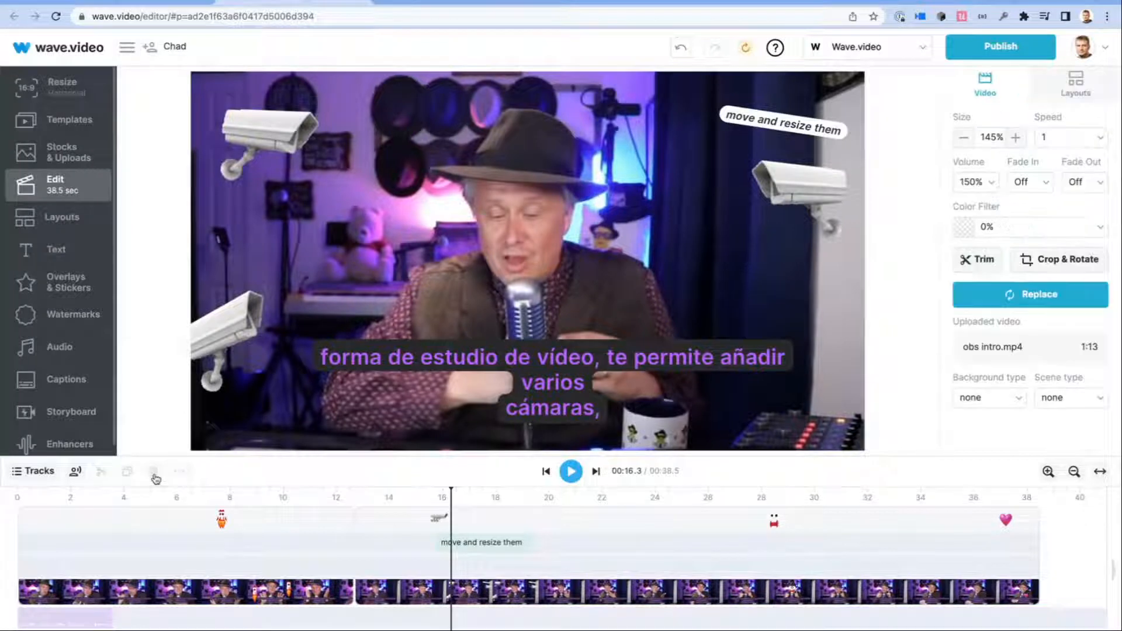
Step: Replay the opening, delete the remaining 3.59-second Fun Charger music segment, and return the playhead to about 0.5 s
left_click(26, 496)
left_click(571, 471)
left_click(571, 471)
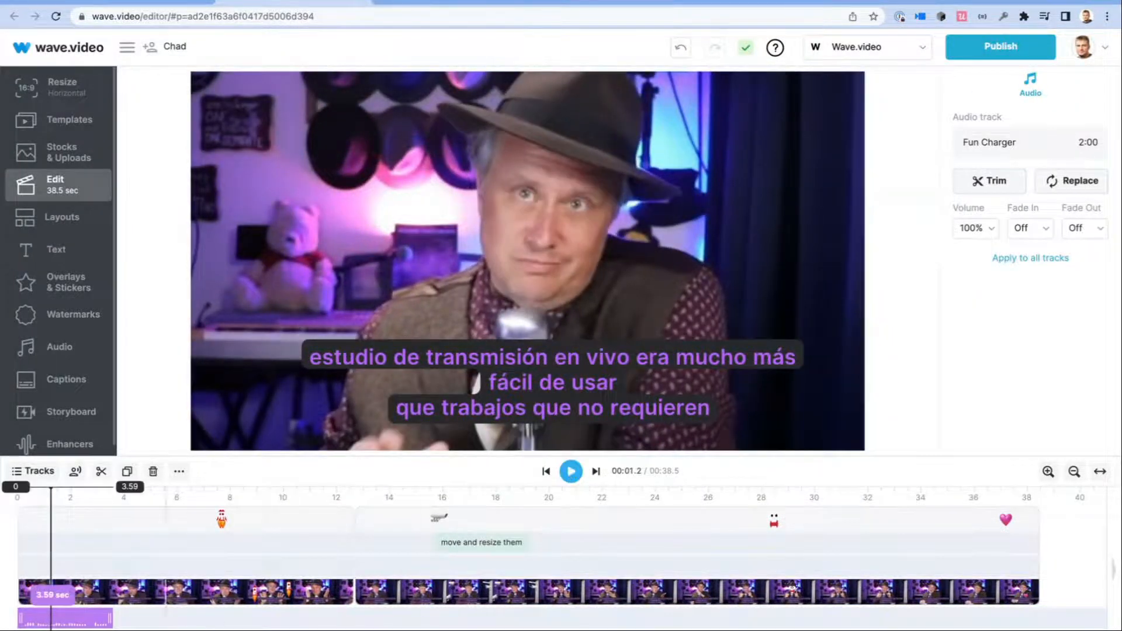
left_click(75, 497)
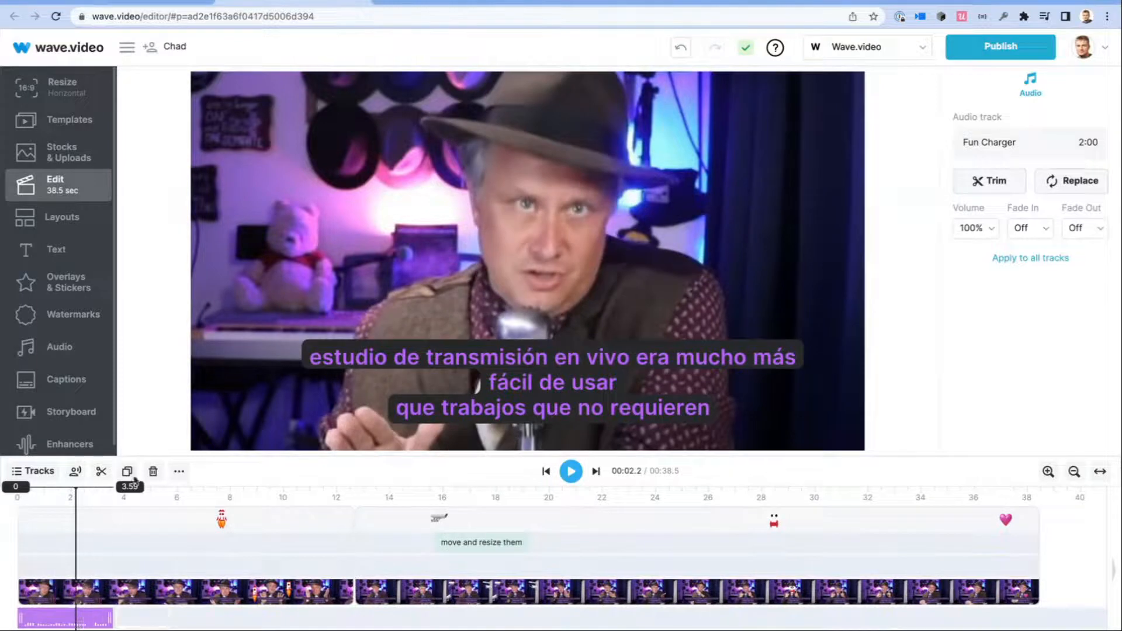
left_click(32, 497)
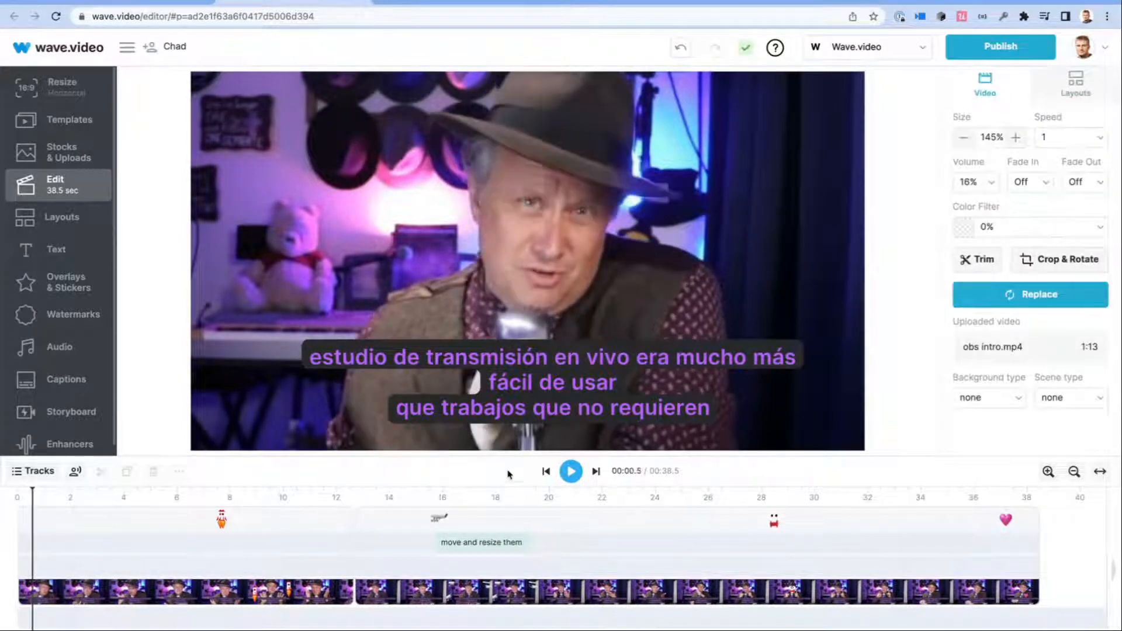
Step: Play the video from about 0.5 s to about 5.8 s to check the sound, and open the captions
left_click(572, 476)
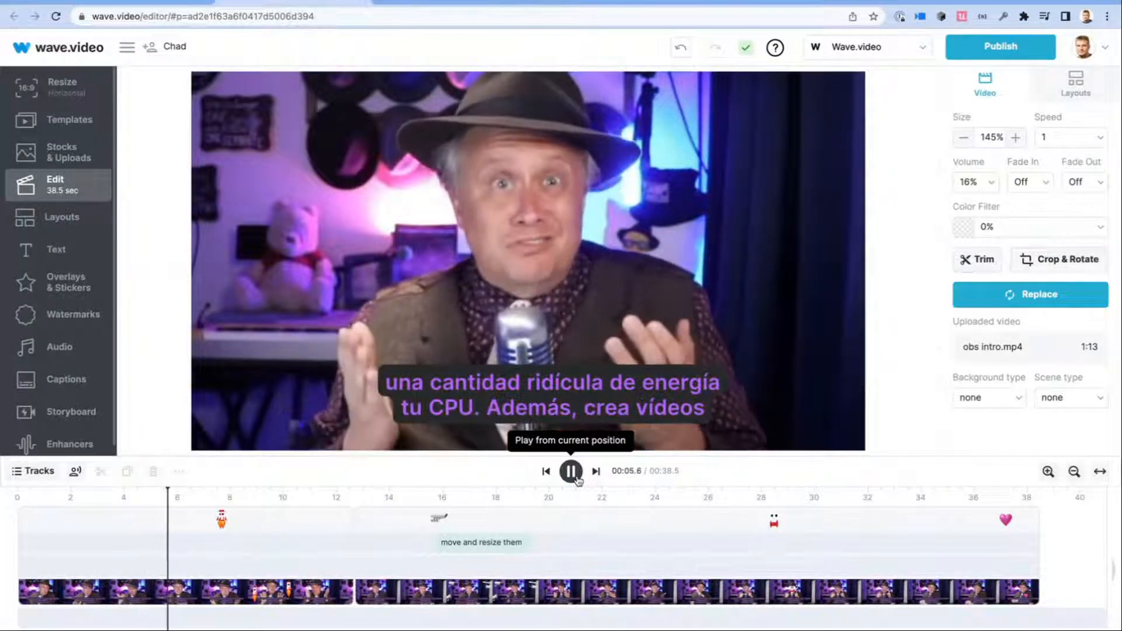
left_click(577, 480)
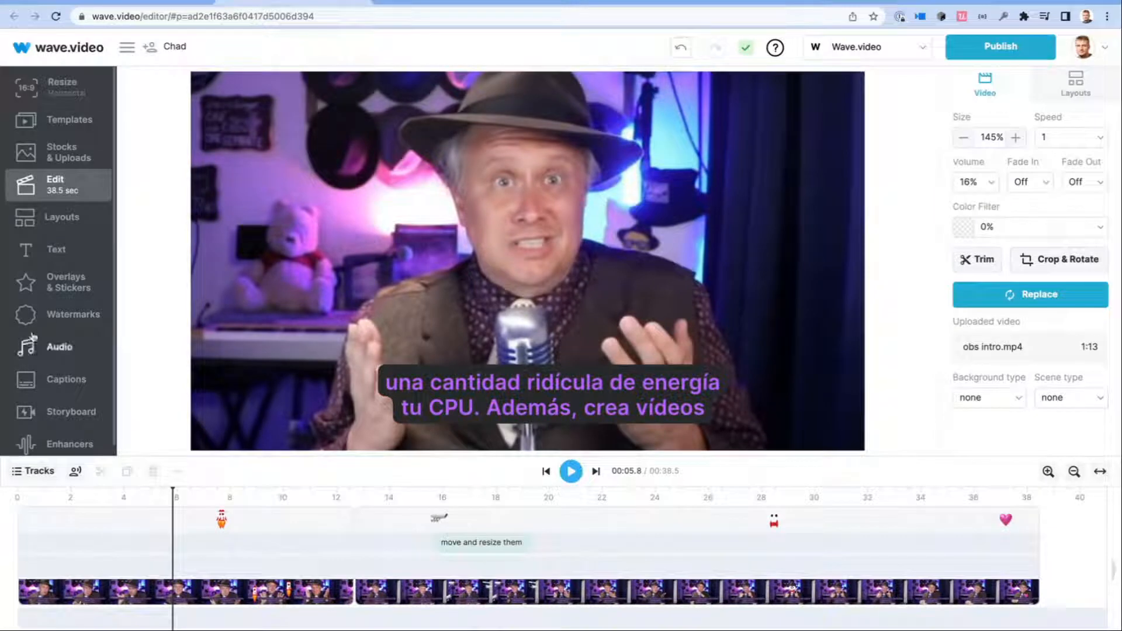
scroll(68, 313, "down", 1)
left_click(66, 374)
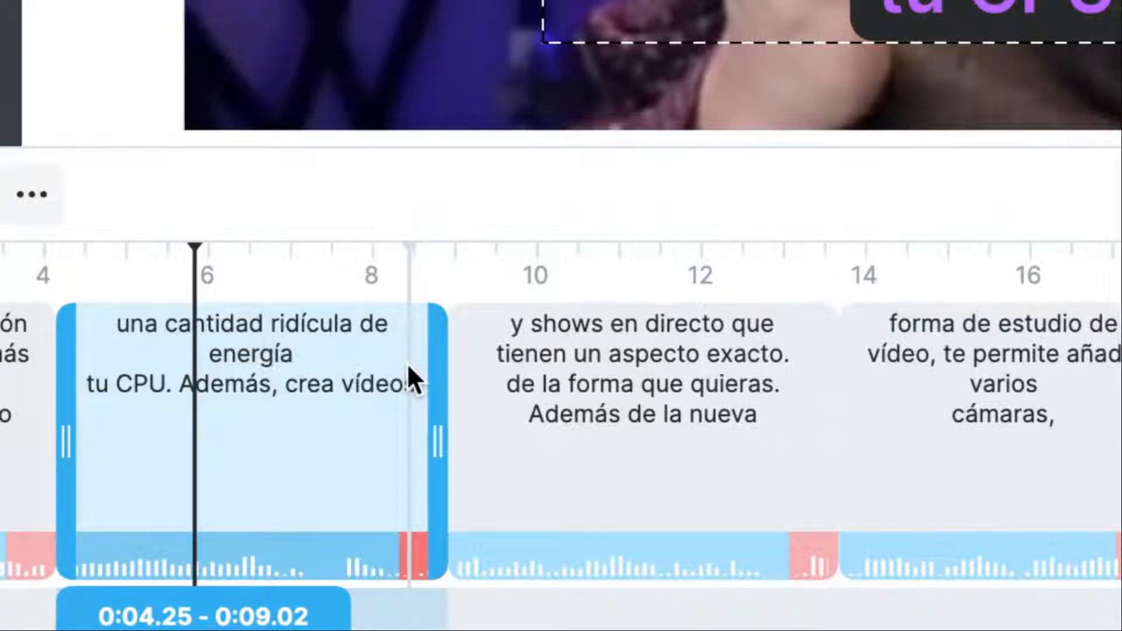
Step: Shorten the second caption block, "una cantidad ridícula de energía", to end at about 8 s, and place the playhead inside it at about 6.5 s
left_click(318, 395)
mouse_move(450, 424)
left_mouse_down()
mouse_move(493, 426)
mouse_move(439, 426)
mouse_move(474, 420)
mouse_move(433, 415)
mouse_move(465, 416)
left_mouse_up()
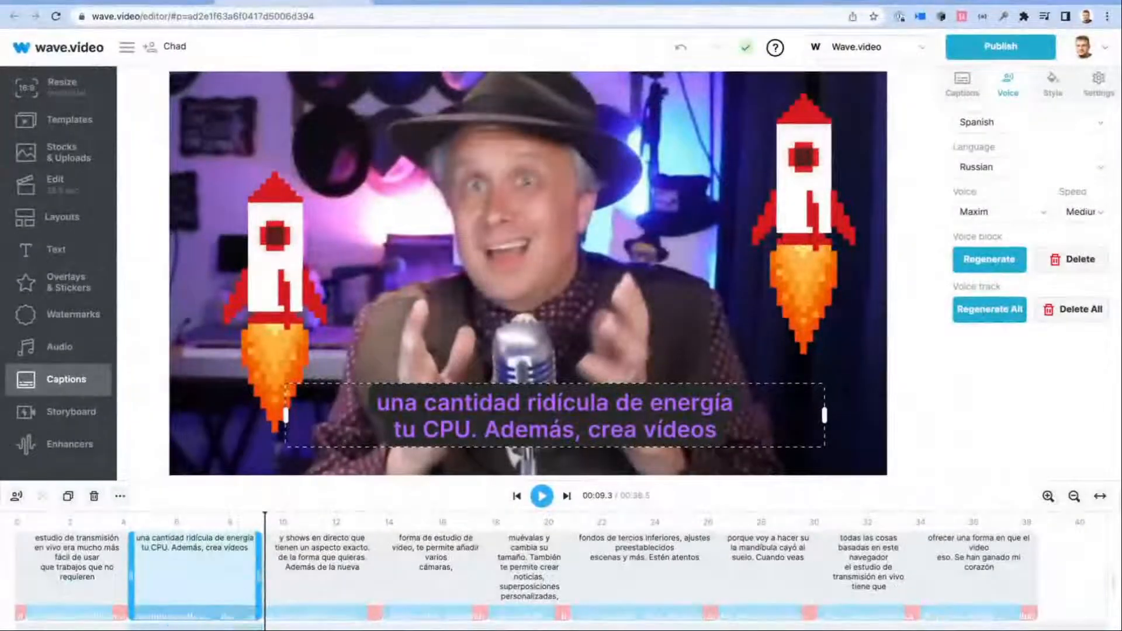
left_click_drag(259, 574, 224, 576)
left_click(190, 574)
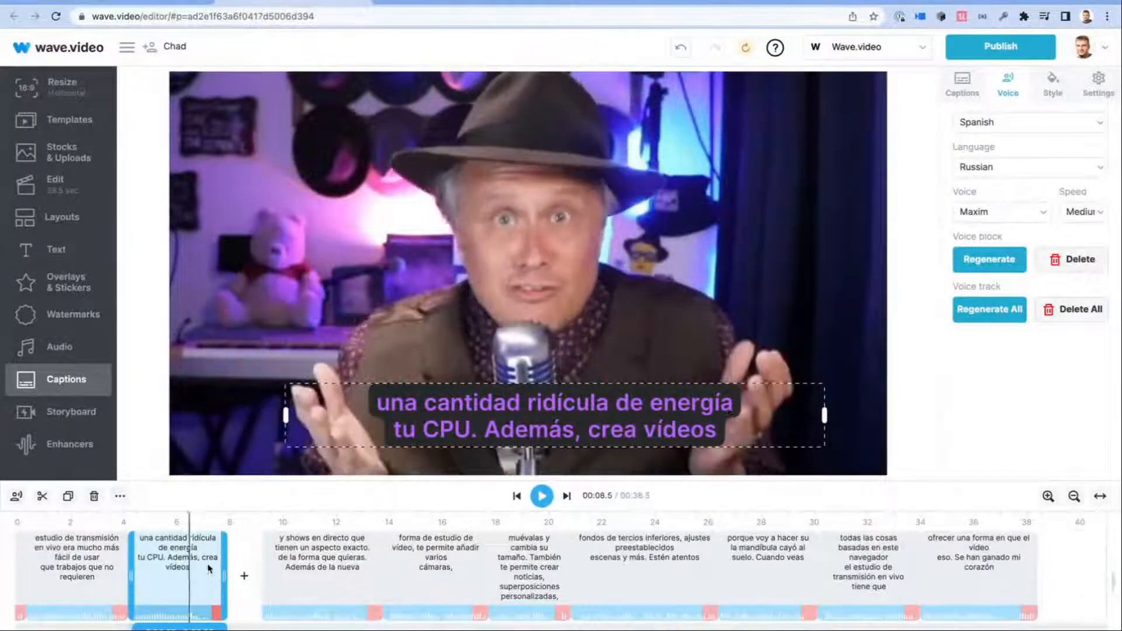
Step: Start regenerating the second caption block's voice and set the text-to-speech language to Mexican Spanish
left_click(984, 266)
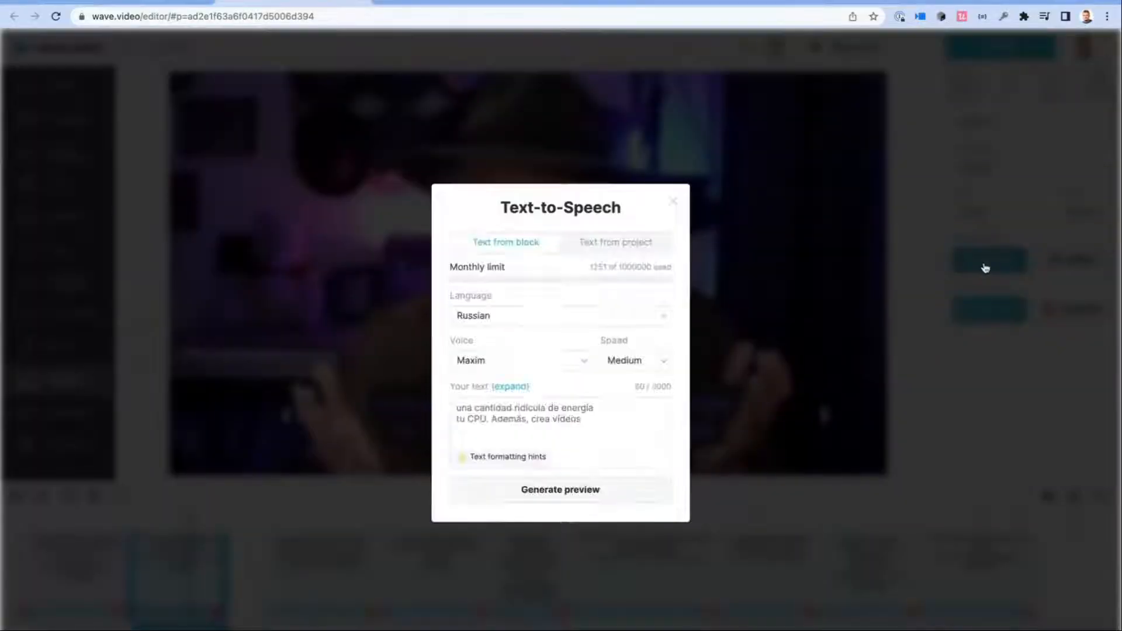
left_click(649, 362)
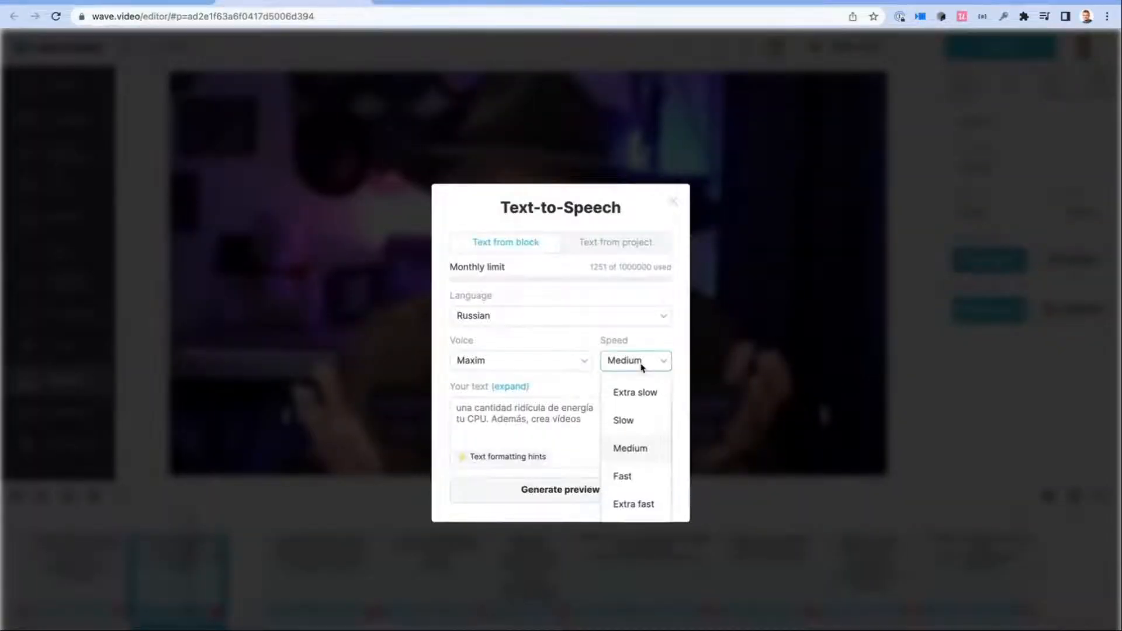
left_click(571, 321)
scroll(565, 514, "down", 5)
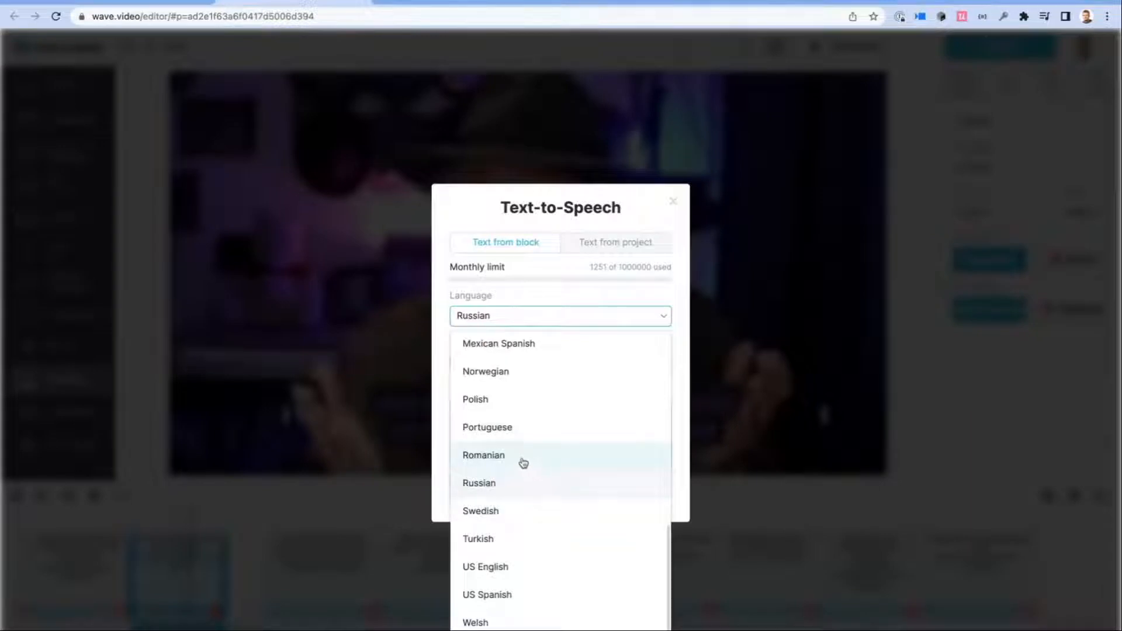
scroll(504, 517, "up", 3)
scroll(502, 522, "up", 2)
left_click(500, 560)
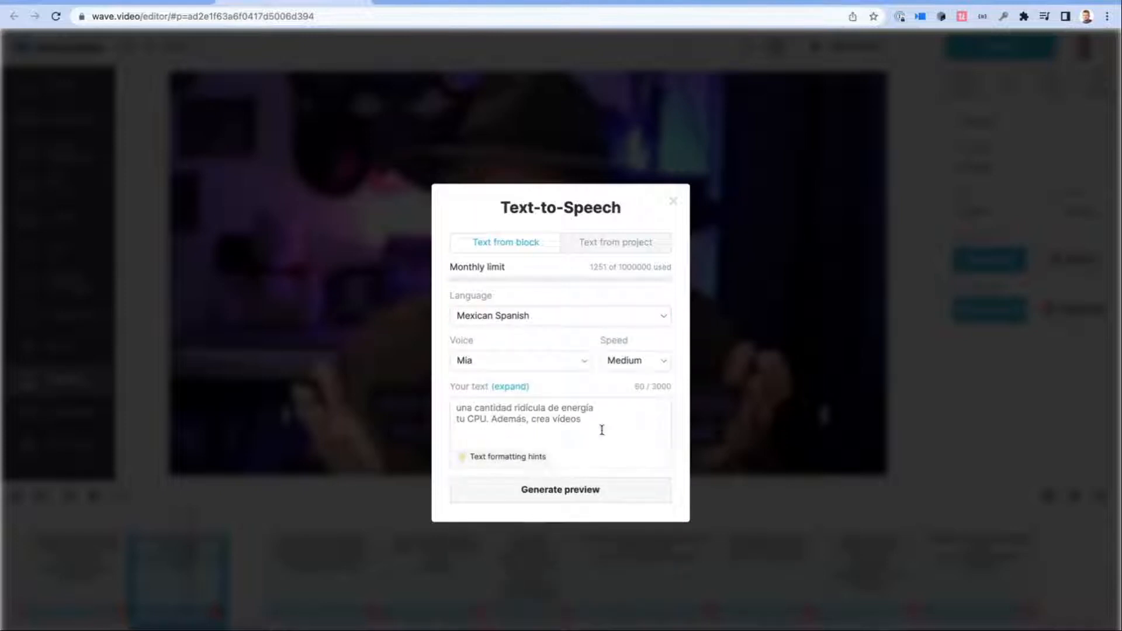
Step: Set the voice to Mia (Neural) and the speed to Extra slow, and generate and play a speech preview
left_click(538, 362)
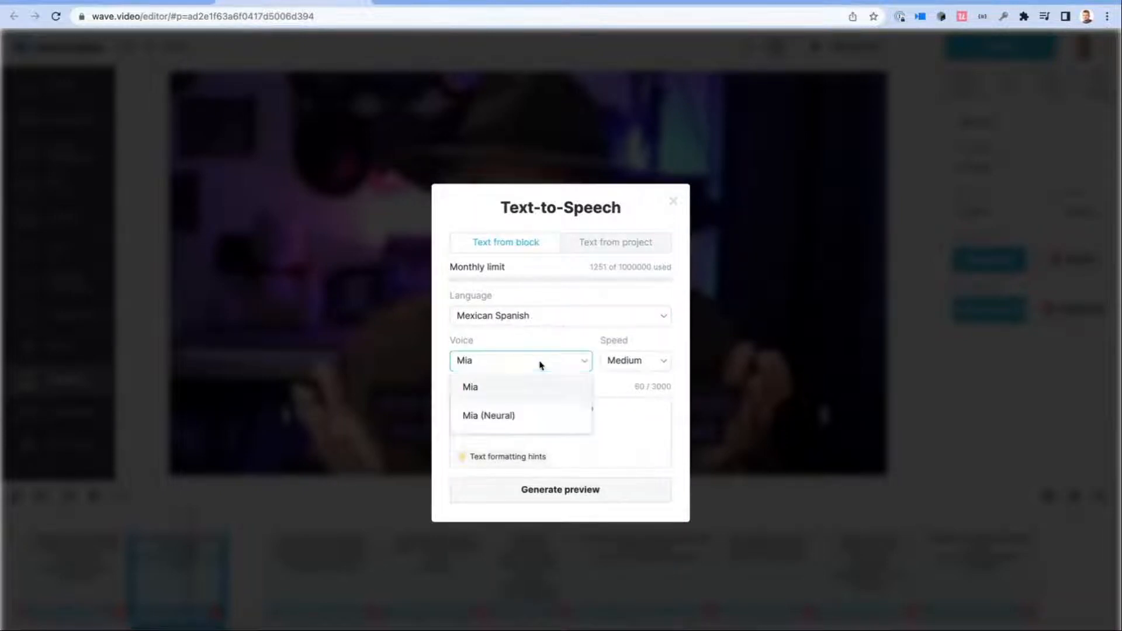
left_click(526, 421)
left_click(646, 362)
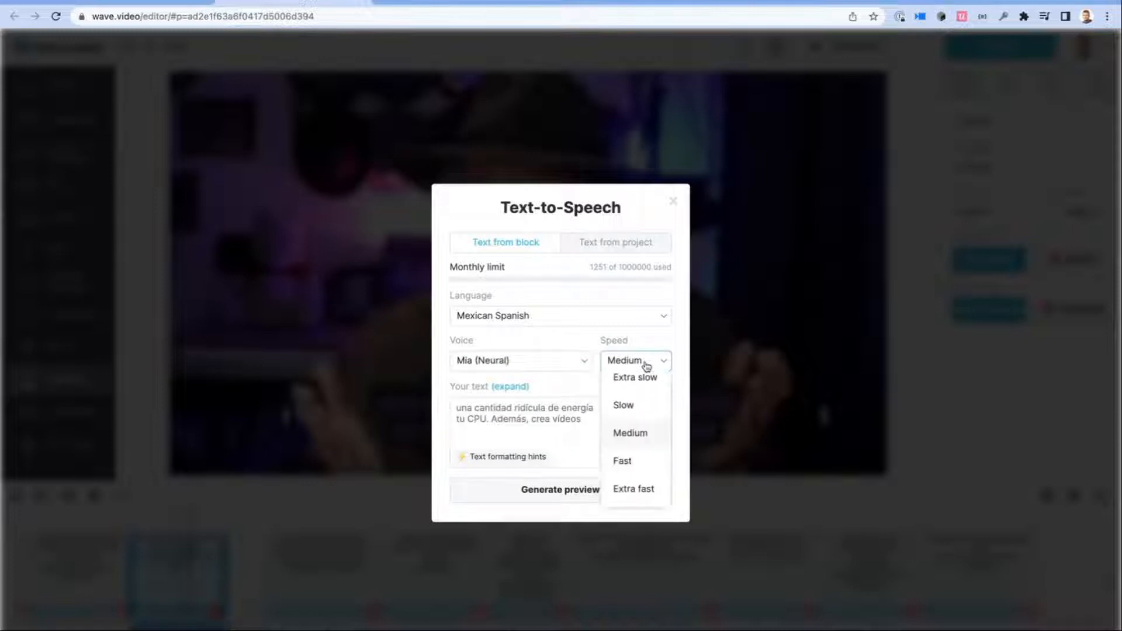
left_click(643, 395)
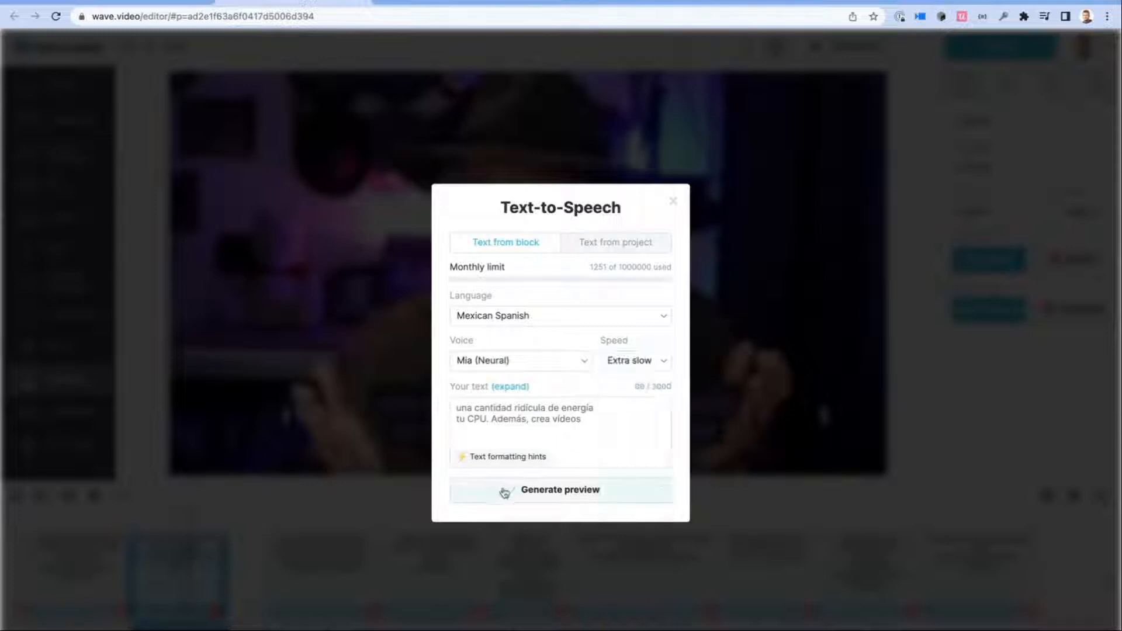
left_click(506, 489)
left_click(468, 492)
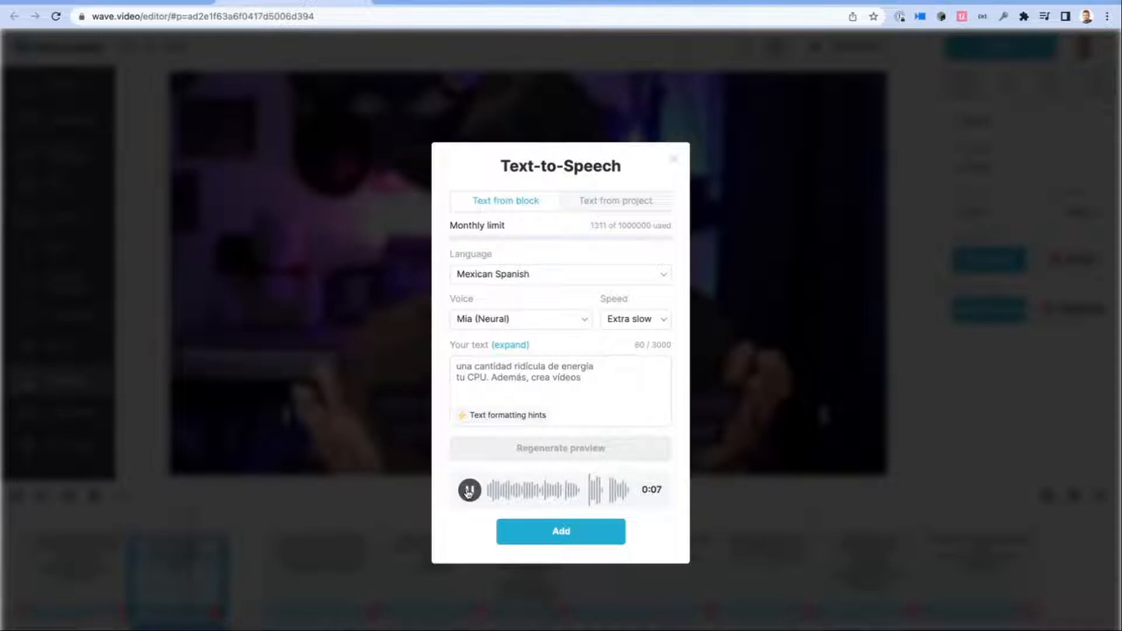
Step: Set the speech speed to Extra fast, regenerate and play the preview, and close the text-to-speech dialog without adding it
left_click(638, 318)
left_click(625, 462)
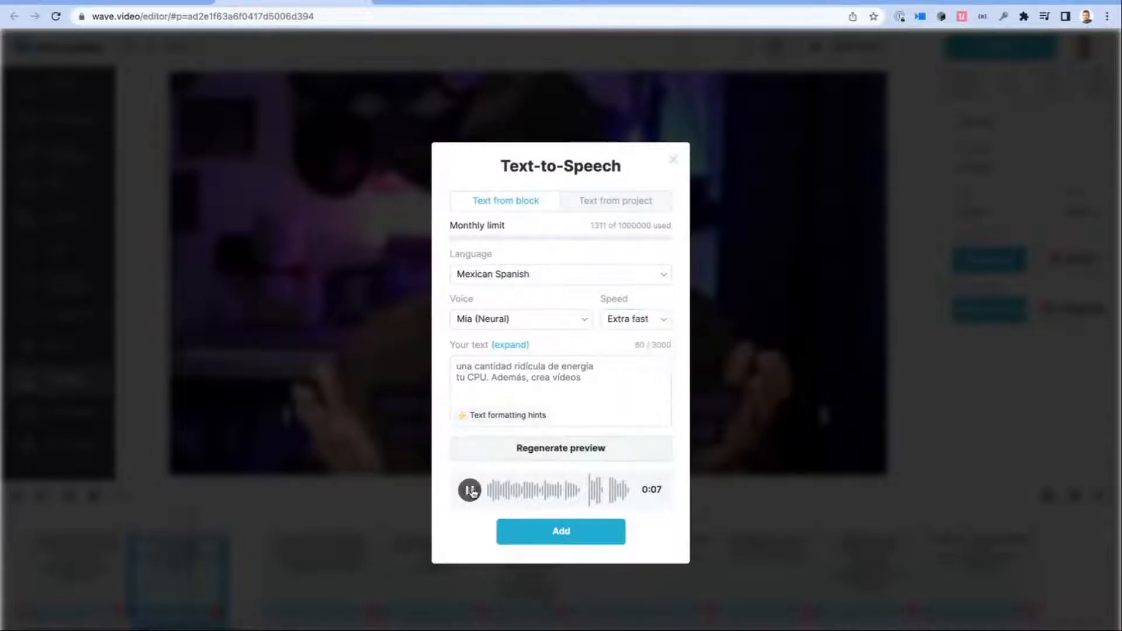
left_click(523, 459)
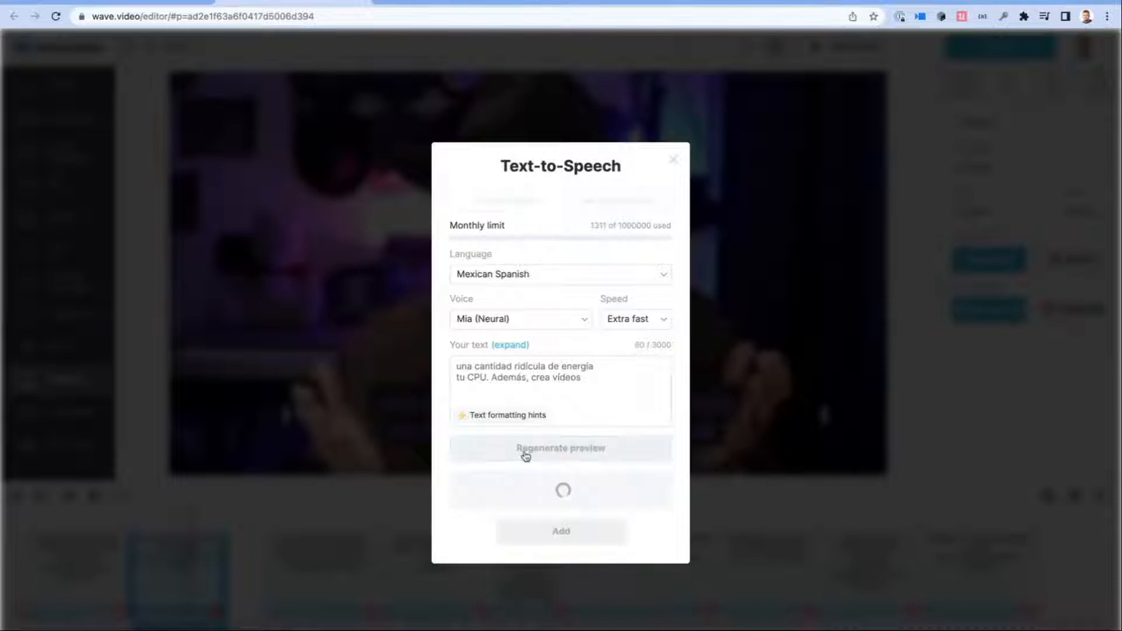
left_click(470, 491)
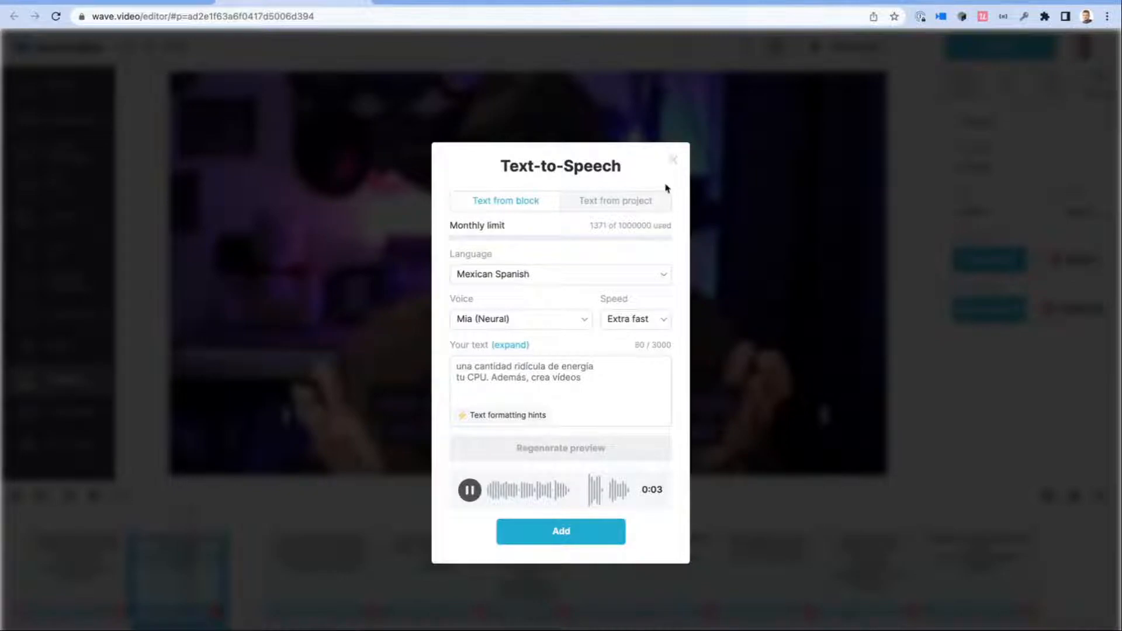
left_click(675, 163)
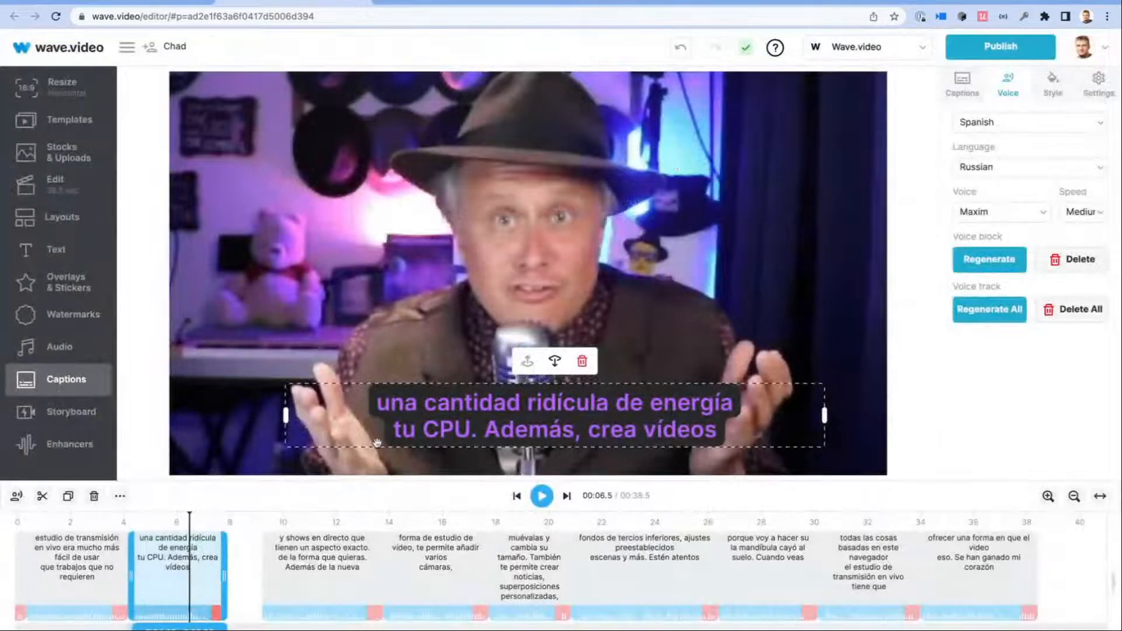
Step: Extend the third caption block, "y shows en directo que tienen un aspecto exacto", to start earlier at about 8.7 s
left_click(304, 561)
left_click_drag(262, 566, 254, 565)
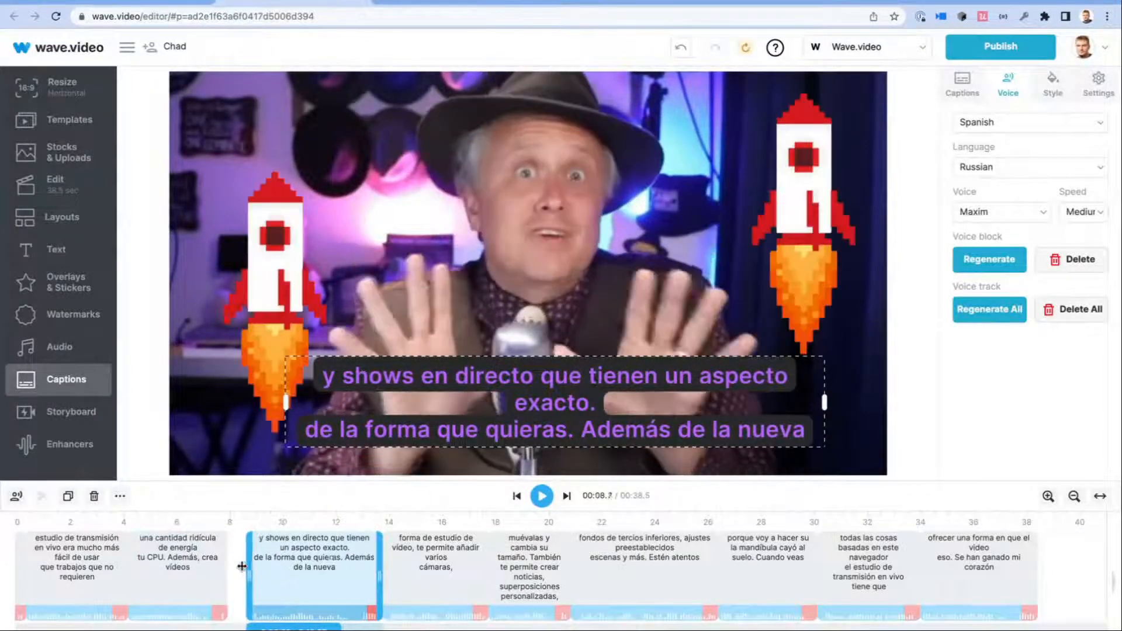
left_click_drag(333, 566, 376, 565)
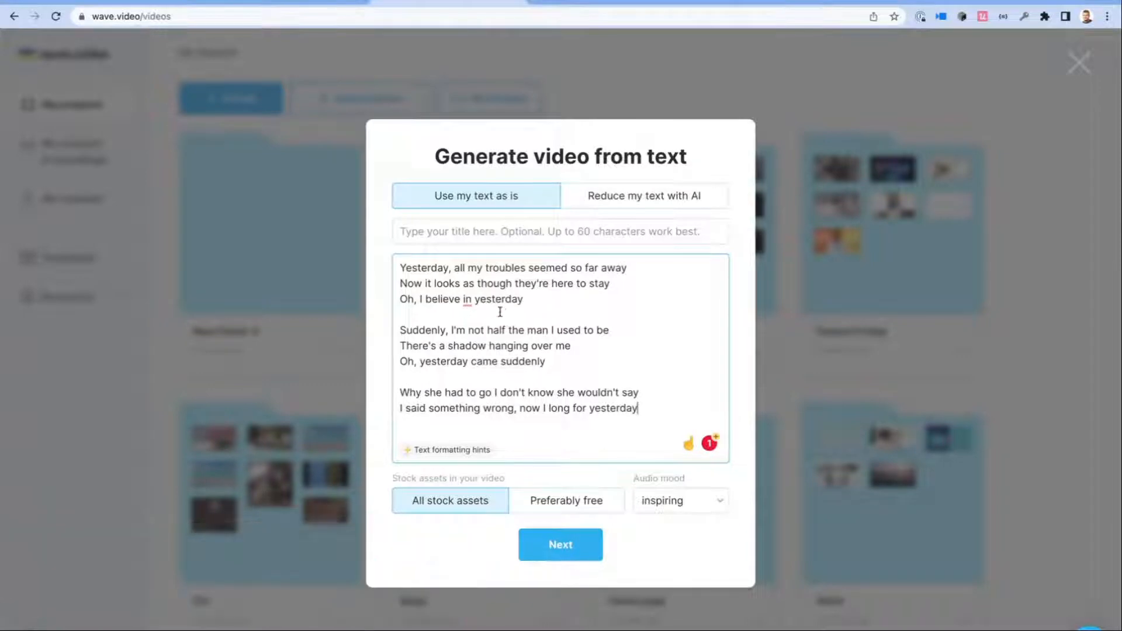
Step: Create a horizontal video from the entered "Yesterday" text as is, using the blurred-border sea style with the italic title
left_click(561, 543)
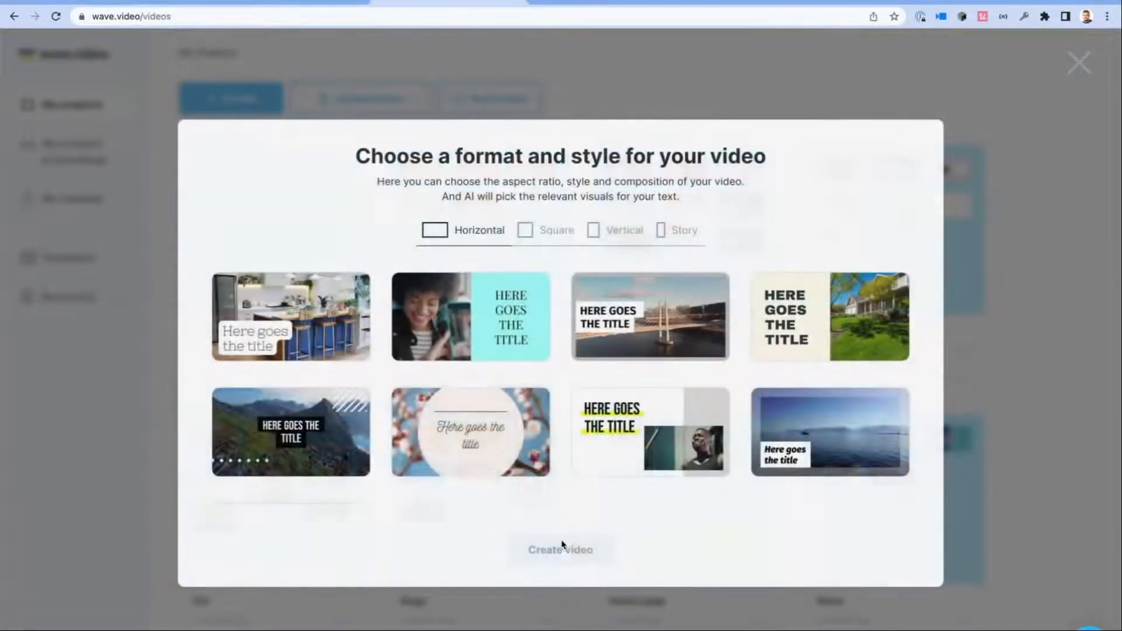
left_click(830, 432)
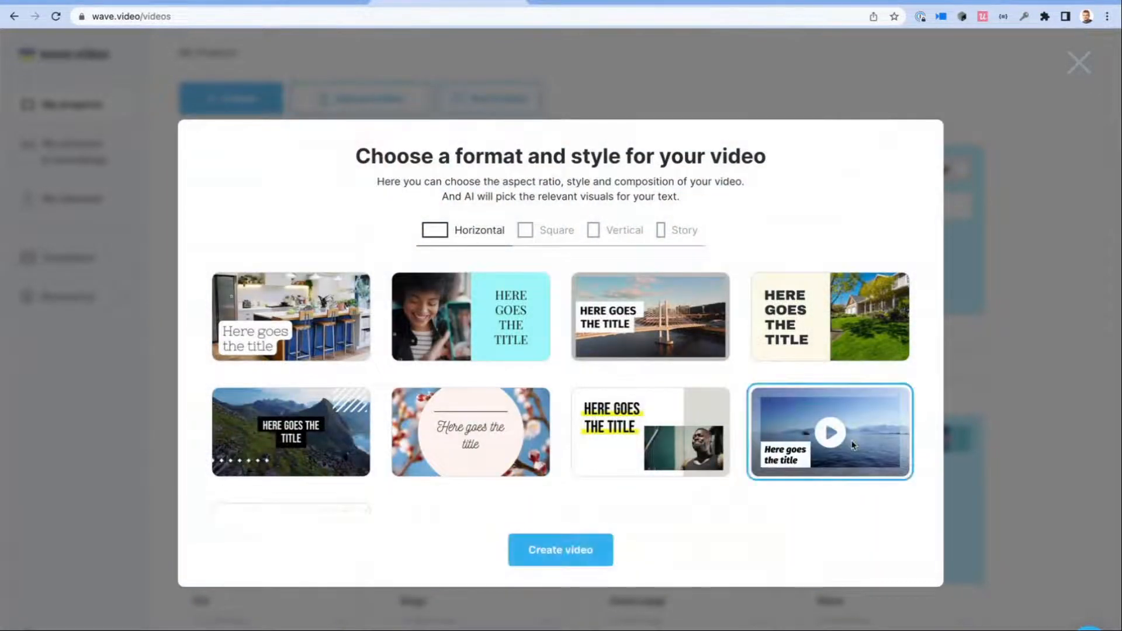
left_click(601, 559)
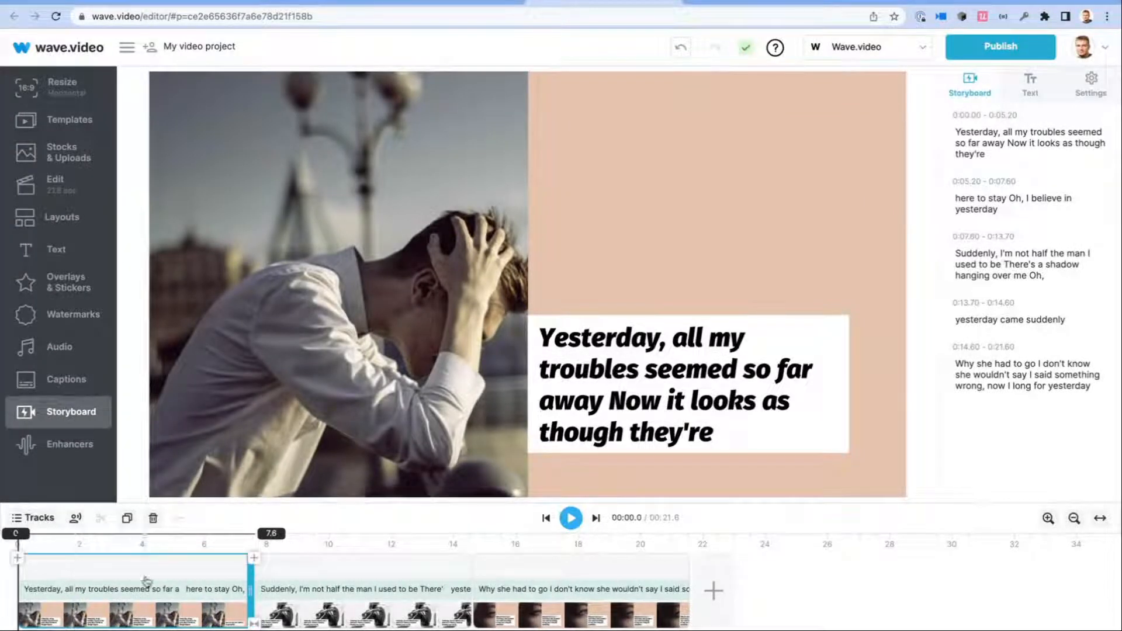
Step: Preview the start of the generated video and delete its full-length background audio clip
left_click(569, 519)
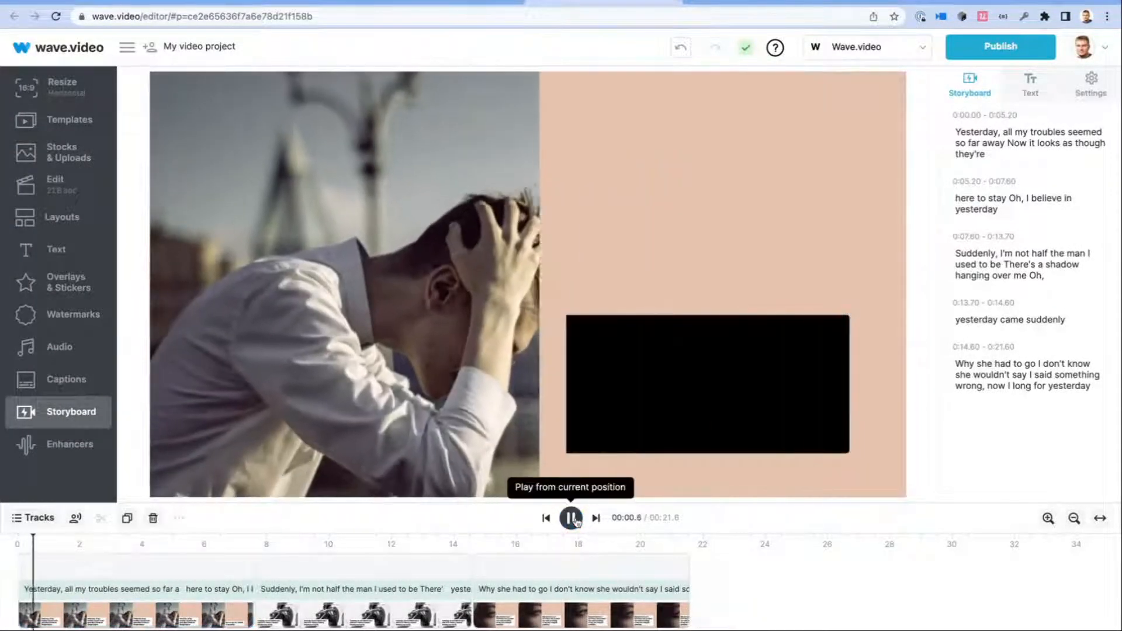
left_click(572, 520)
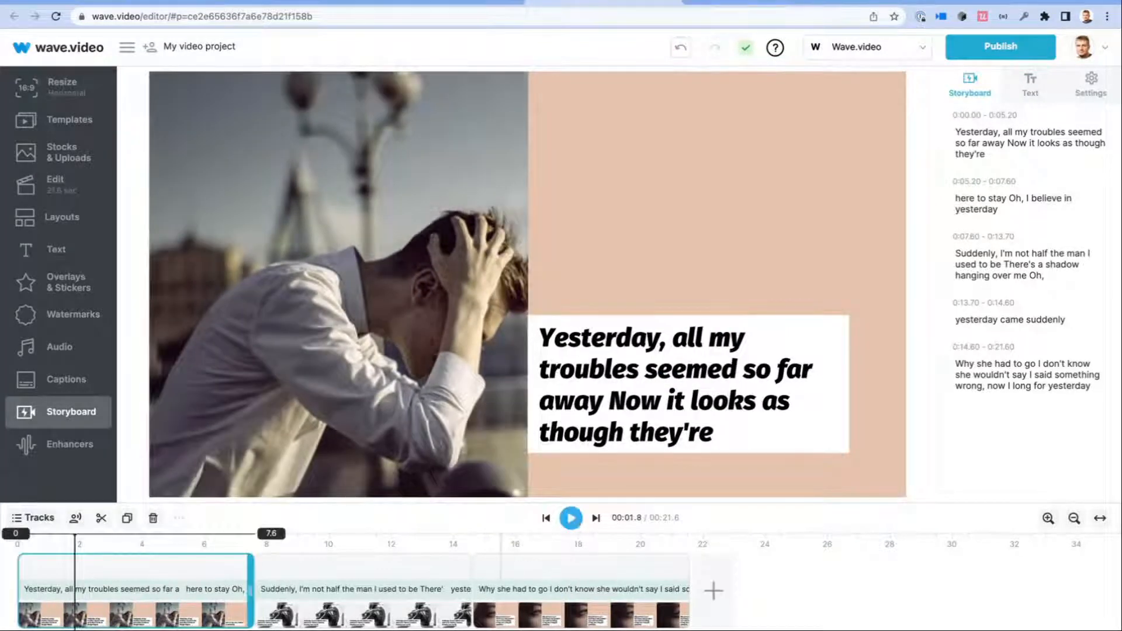
left_click(498, 608)
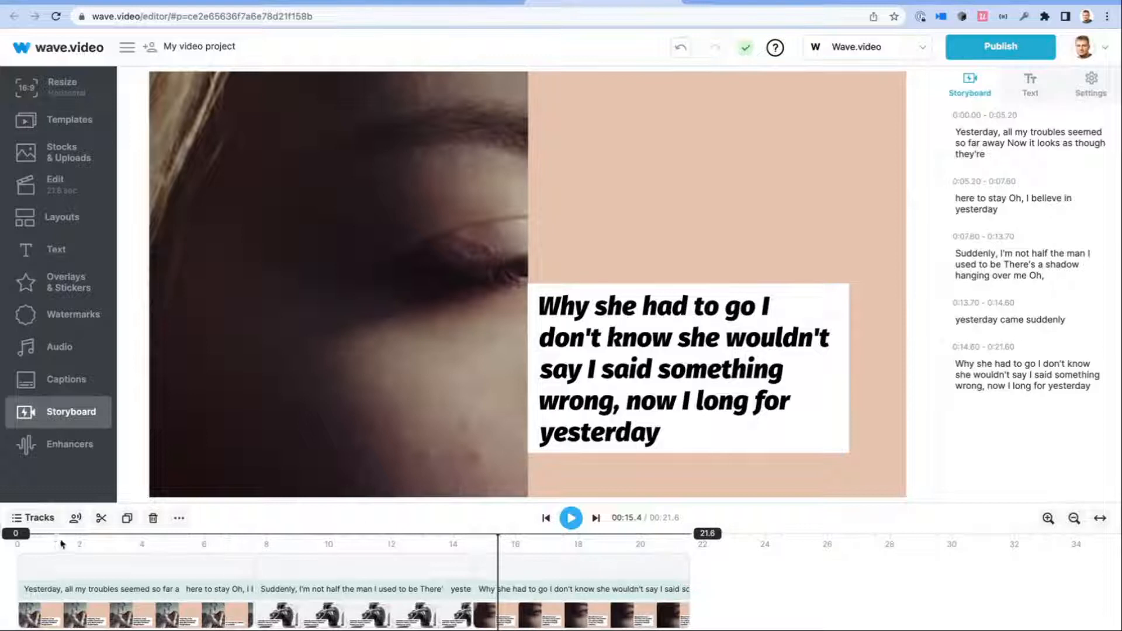
left_click(153, 520)
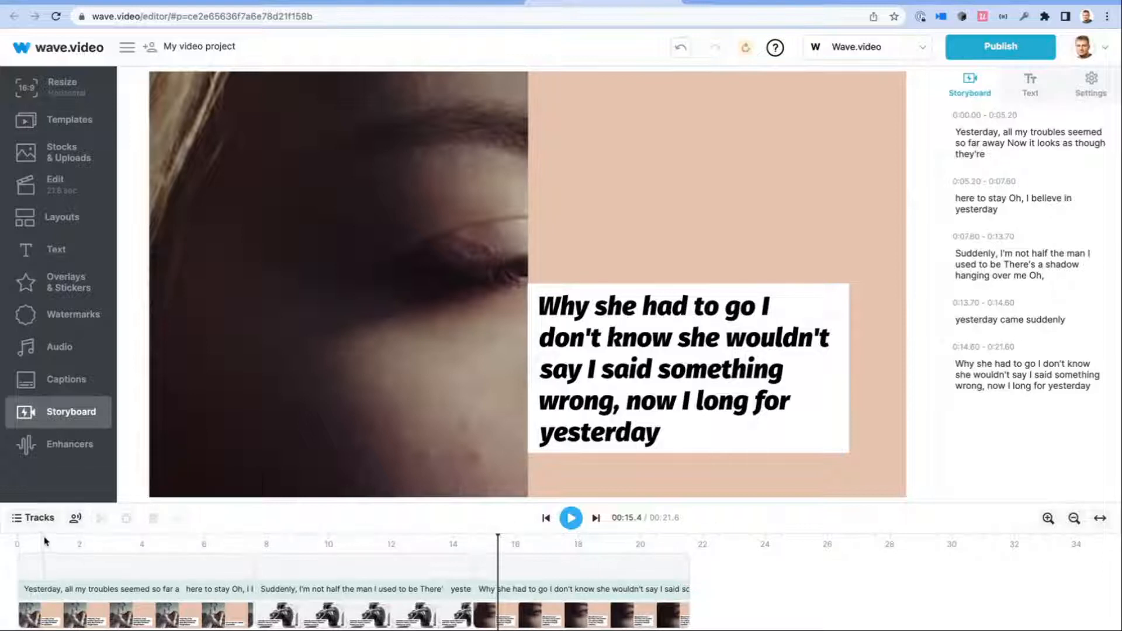
Step: Play the video from the start to about 9.2 s to check the scenes without background audio
left_click(546, 517)
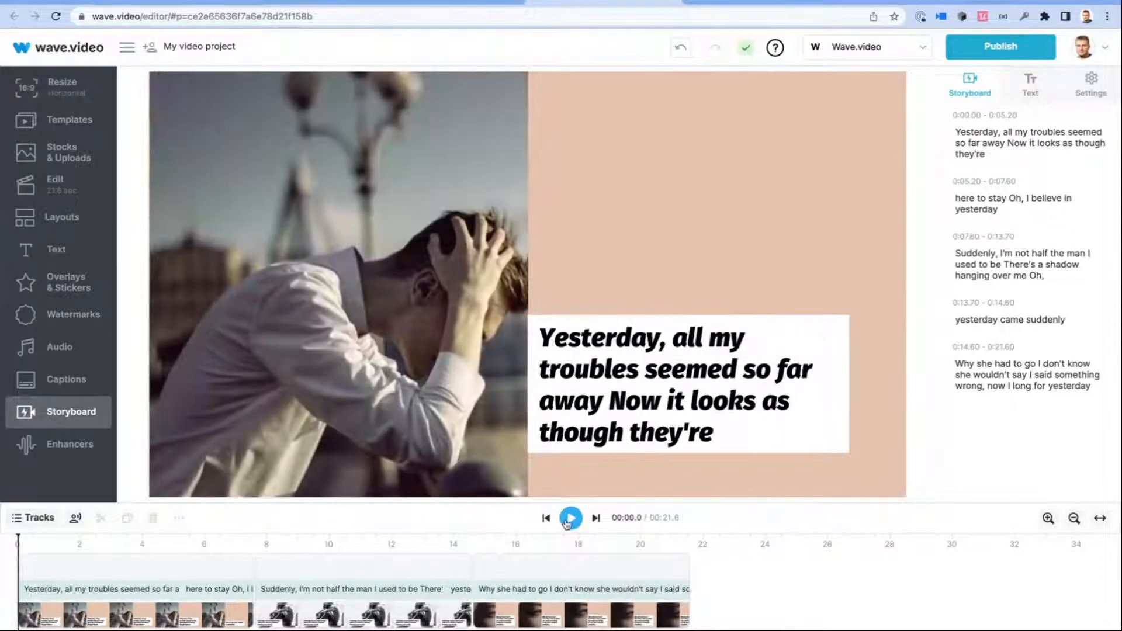
left_click(571, 517)
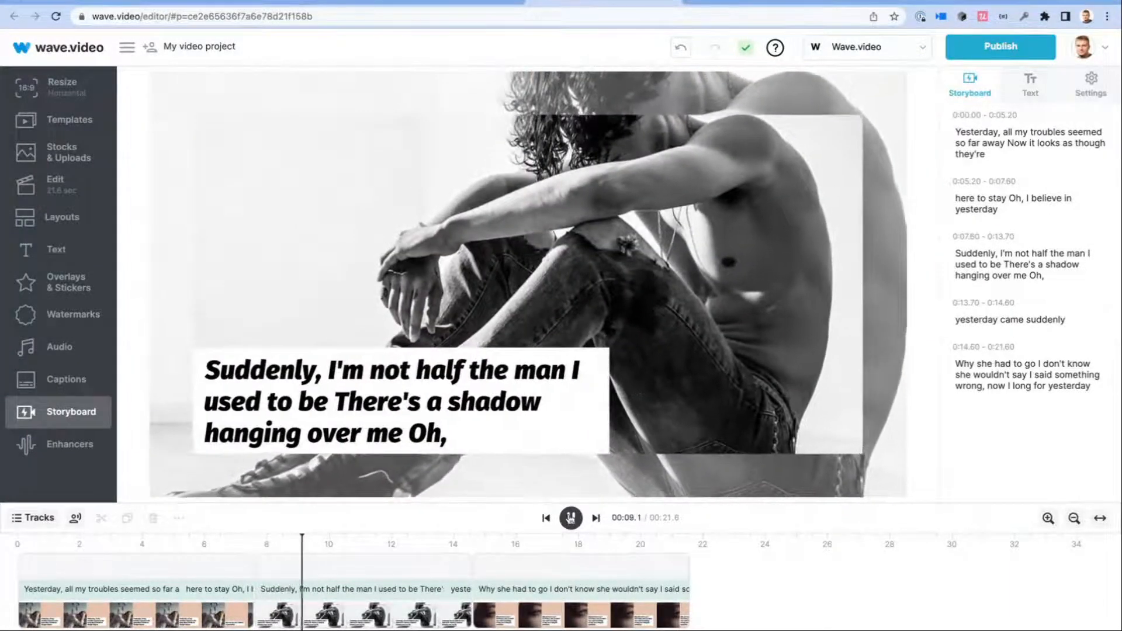
left_click(570, 518)
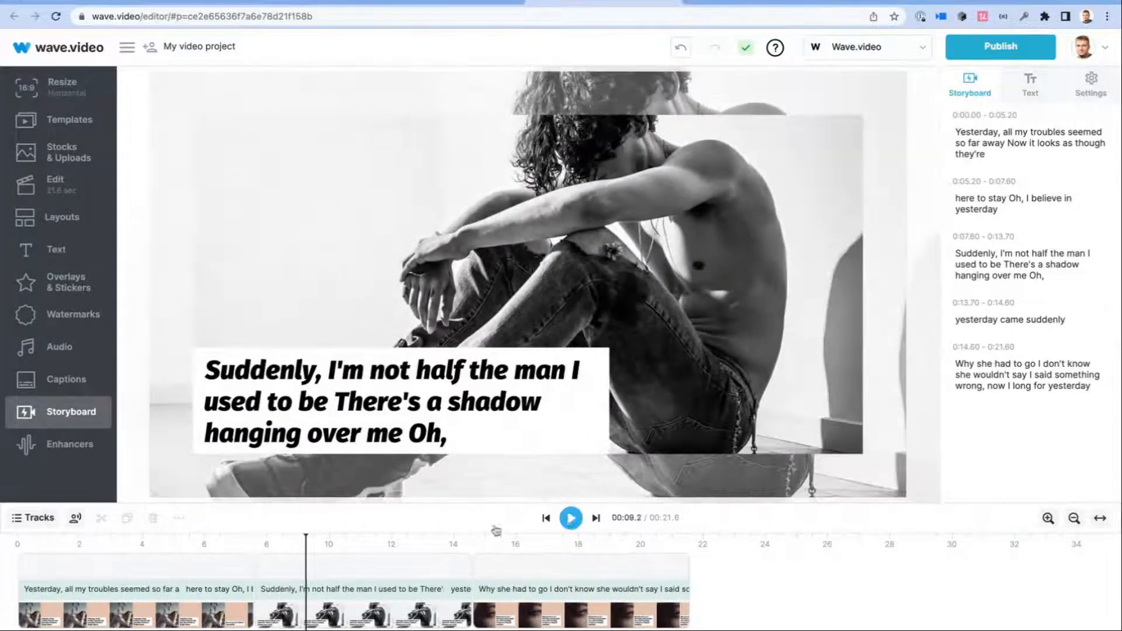
Step: Start a text-to-speech voiceover that uses the project's own text from Text 1 and targets Audio 1
left_click(38, 569)
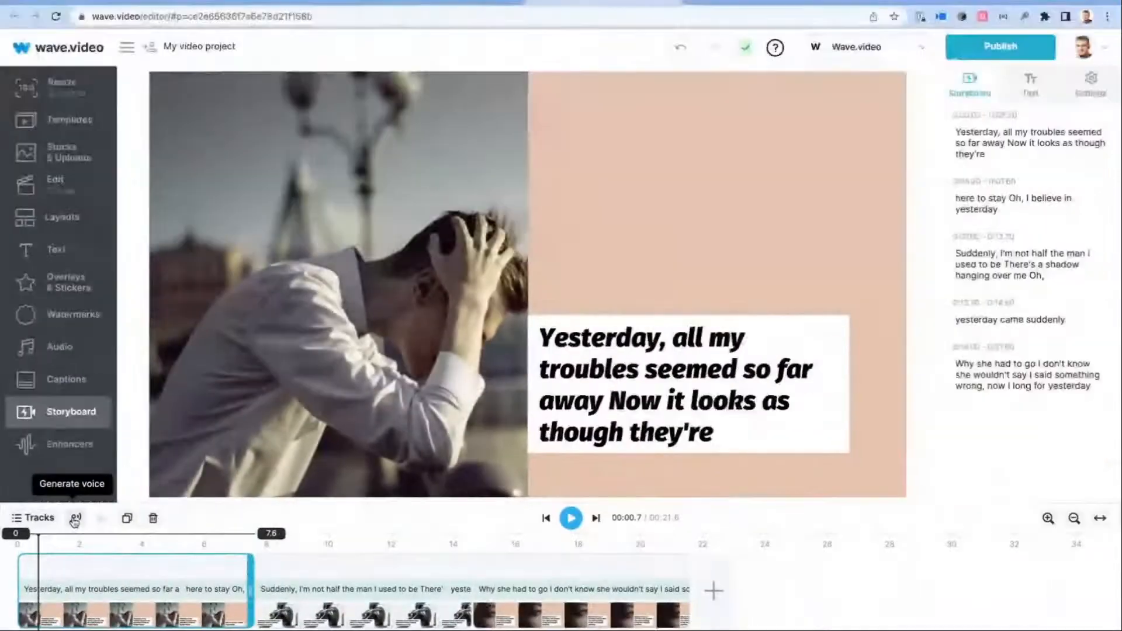
left_click(123, 485)
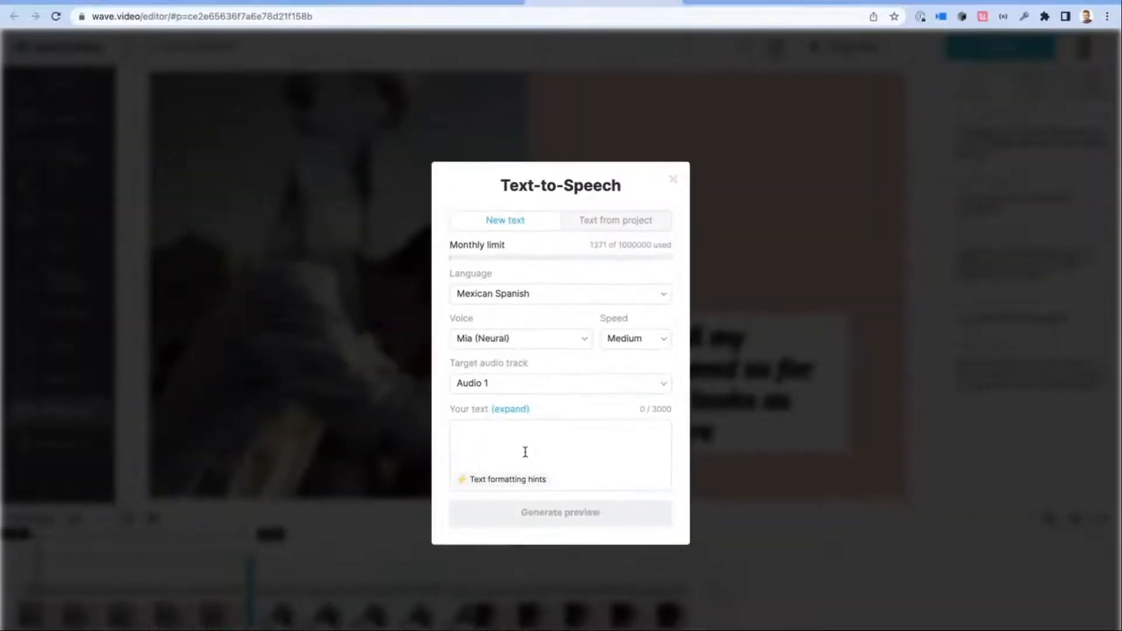
left_click(520, 414)
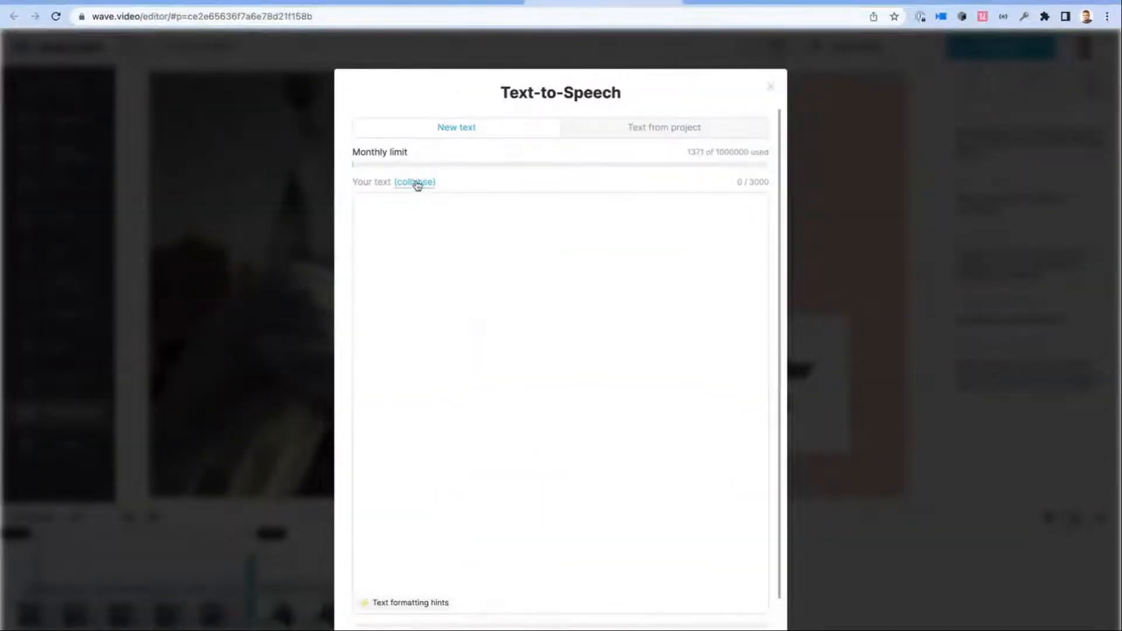
left_click(415, 183)
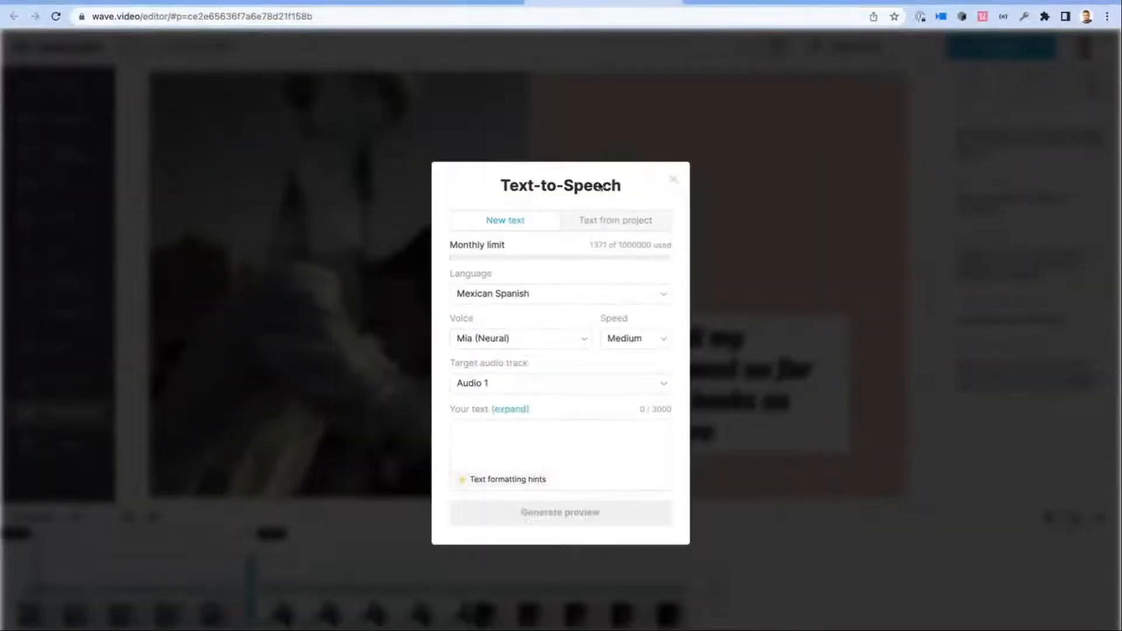
left_click(617, 222)
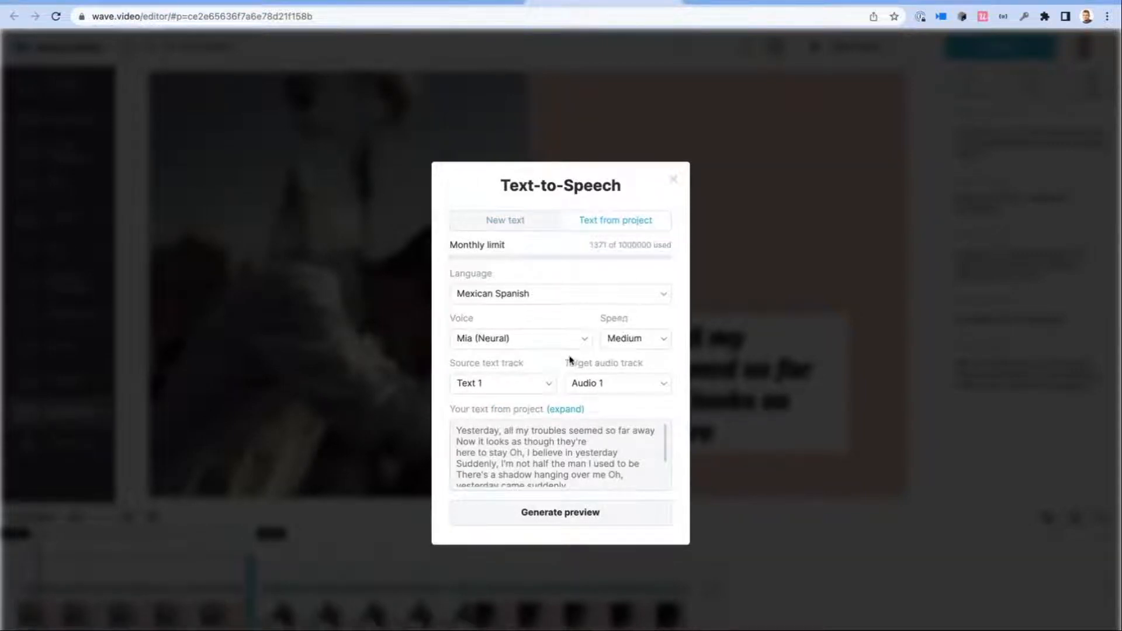
Step: Set the voiceover language to US English, generate and play the preview, and add the voice to the project
left_click(544, 295)
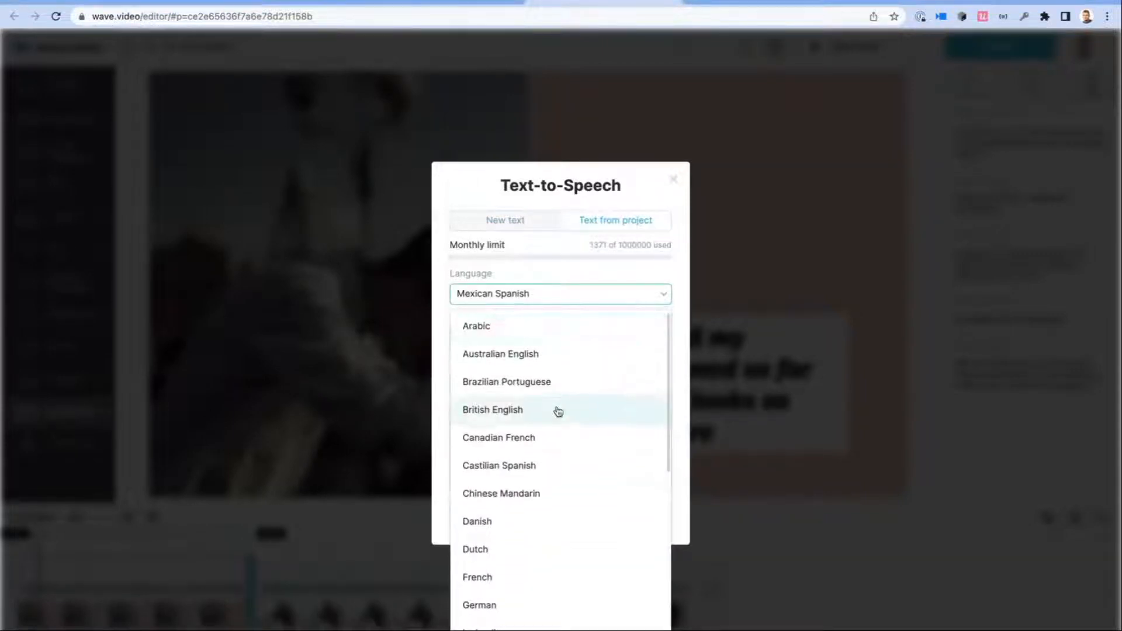
scroll(556, 410, "down", 5)
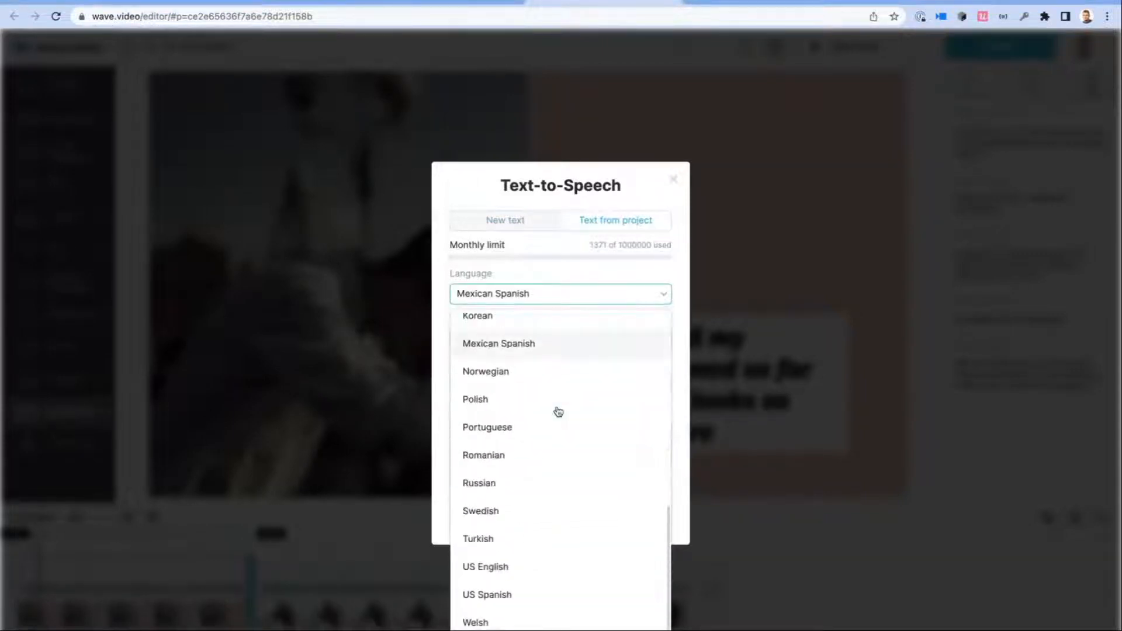
left_click(517, 567)
left_click(559, 523)
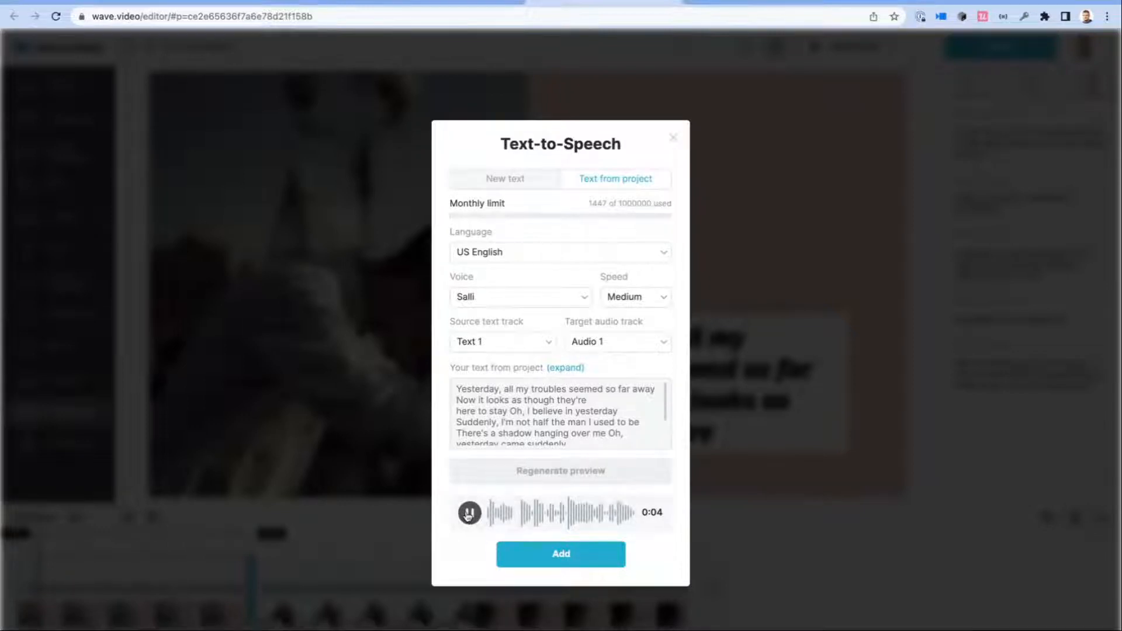
left_click(555, 559)
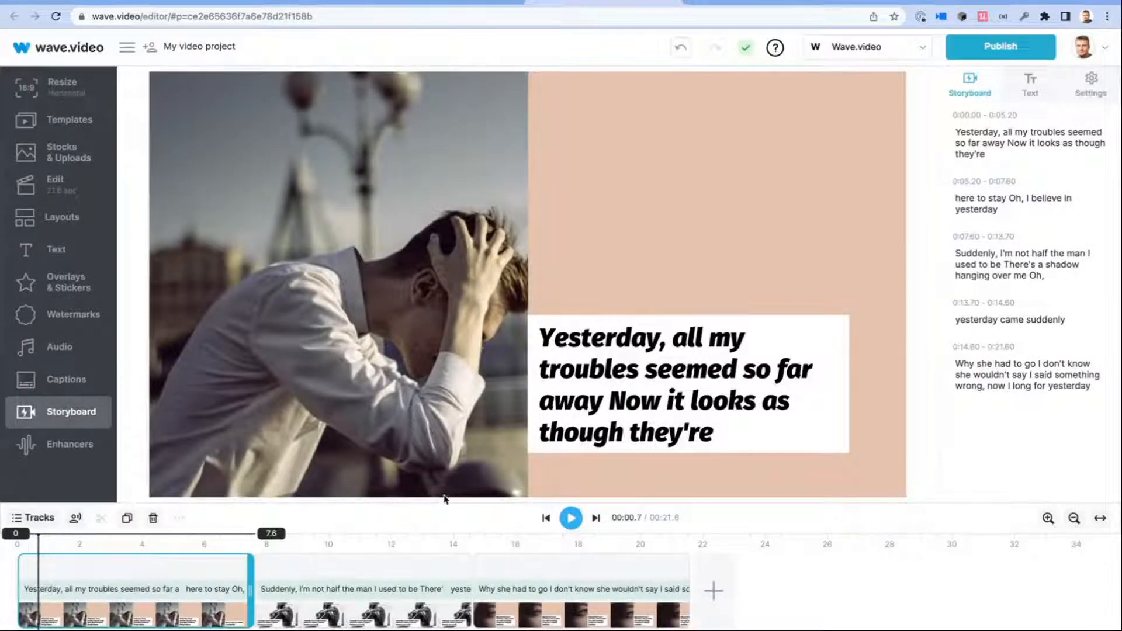
Step: Play the voiced opening, then shift the "here to stay" voice block to start at about 4.7 s and lengthen it to about 2.48 s
left_click(571, 518)
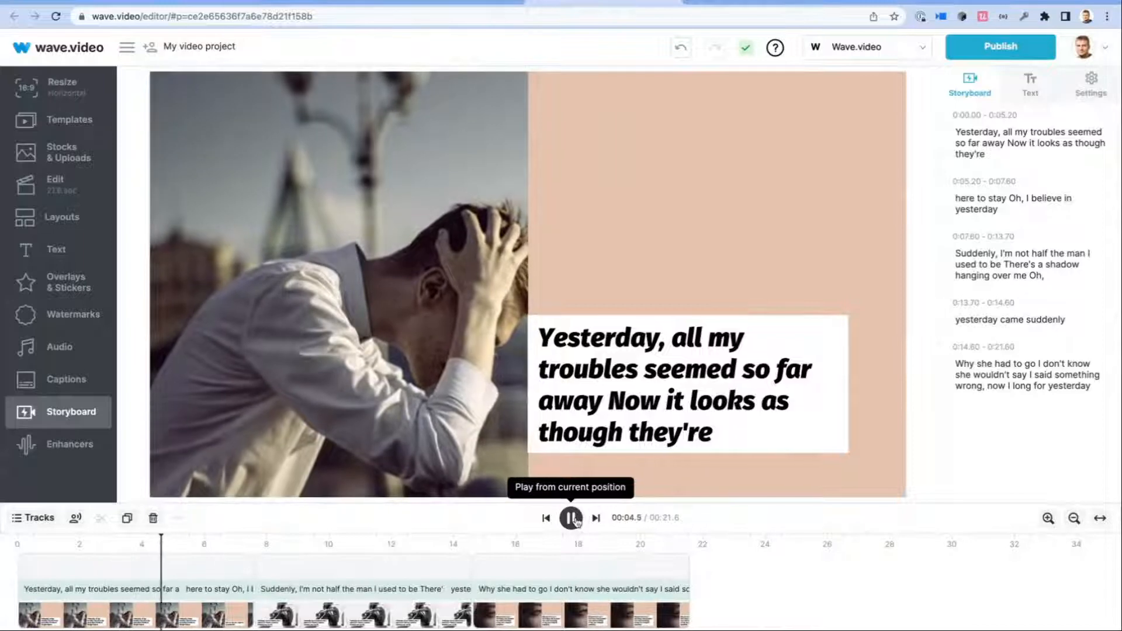
left_click(572, 518)
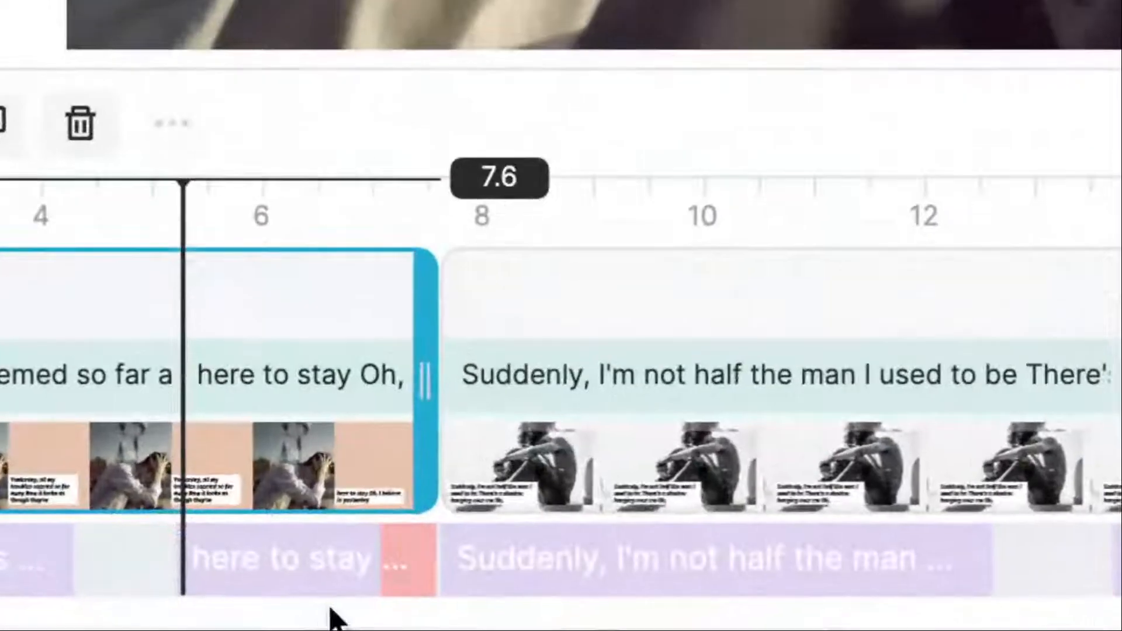
left_click(299, 590)
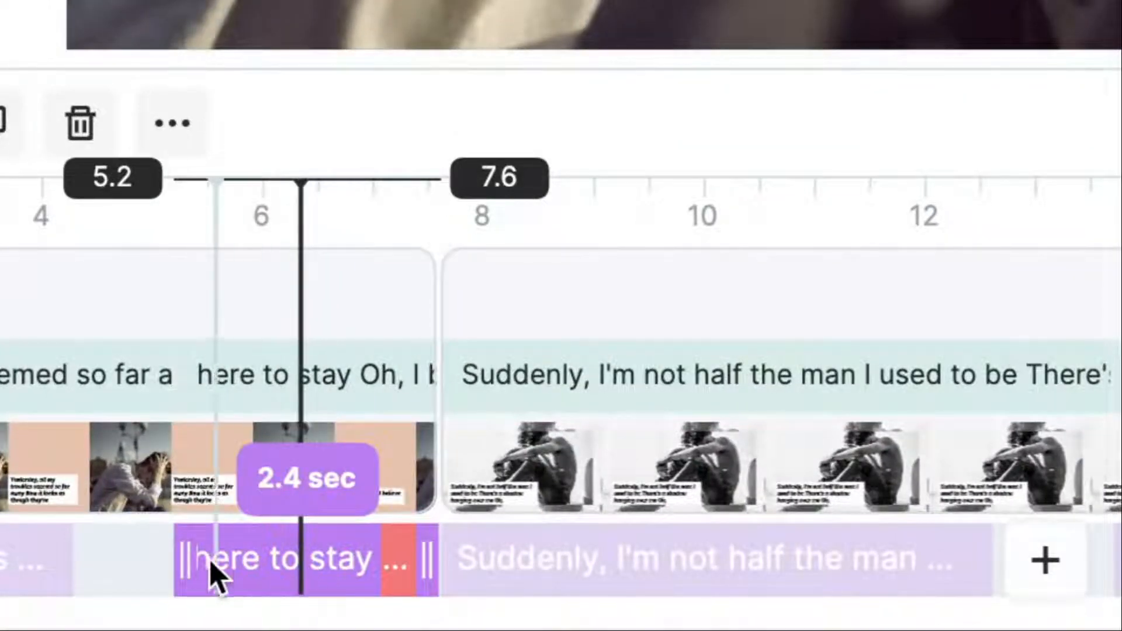
left_click_drag(185, 560, 131, 558)
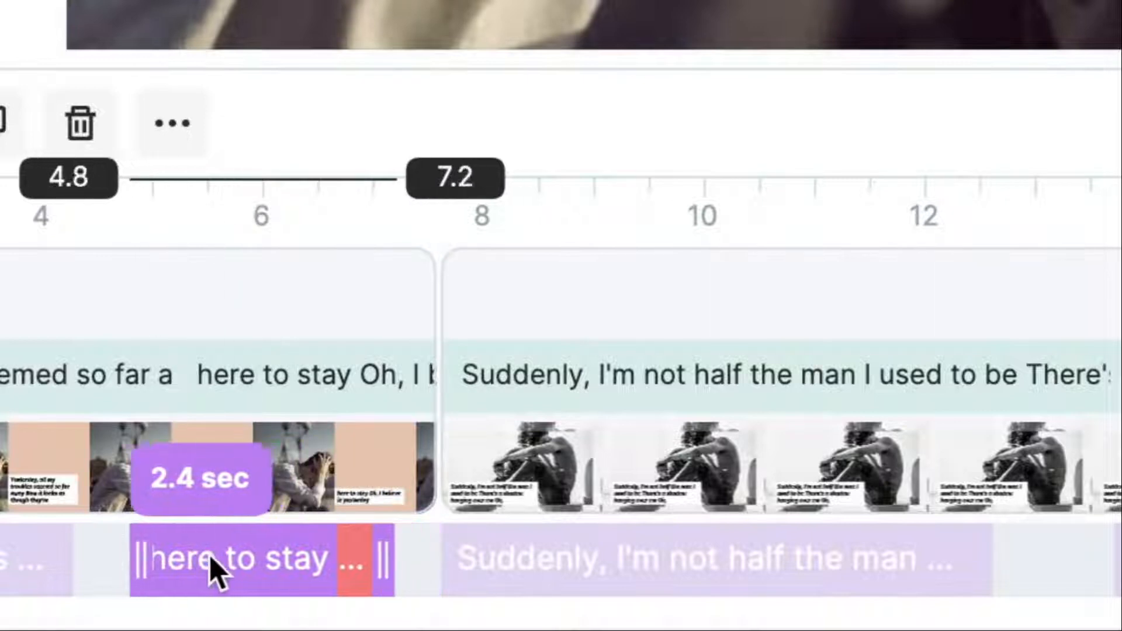
left_click_drag(368, 555, 381, 551)
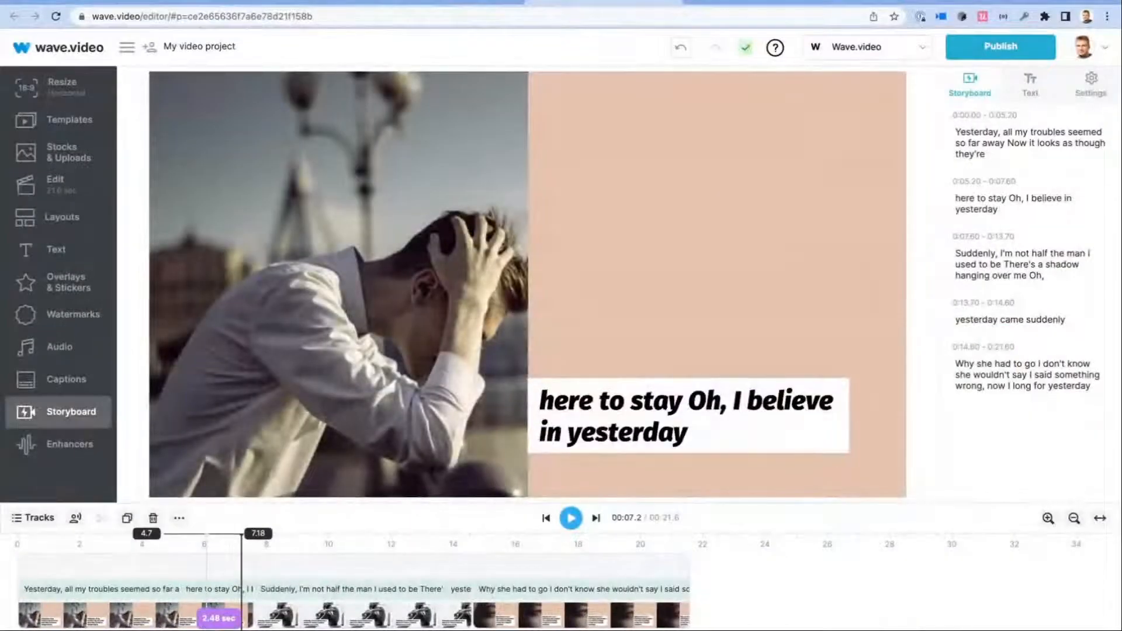
Step: Play the video from about 4.7 s to 6.1 s to check the adjusted "here to stay" voice block
left_click(207, 544)
left_click(166, 544)
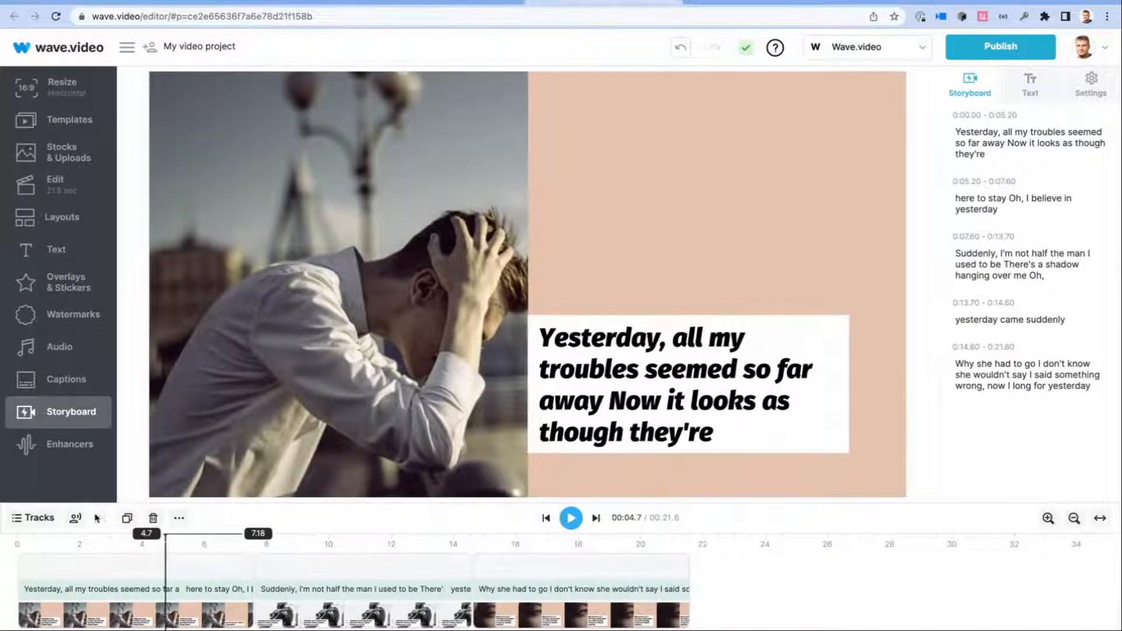
left_click(571, 518)
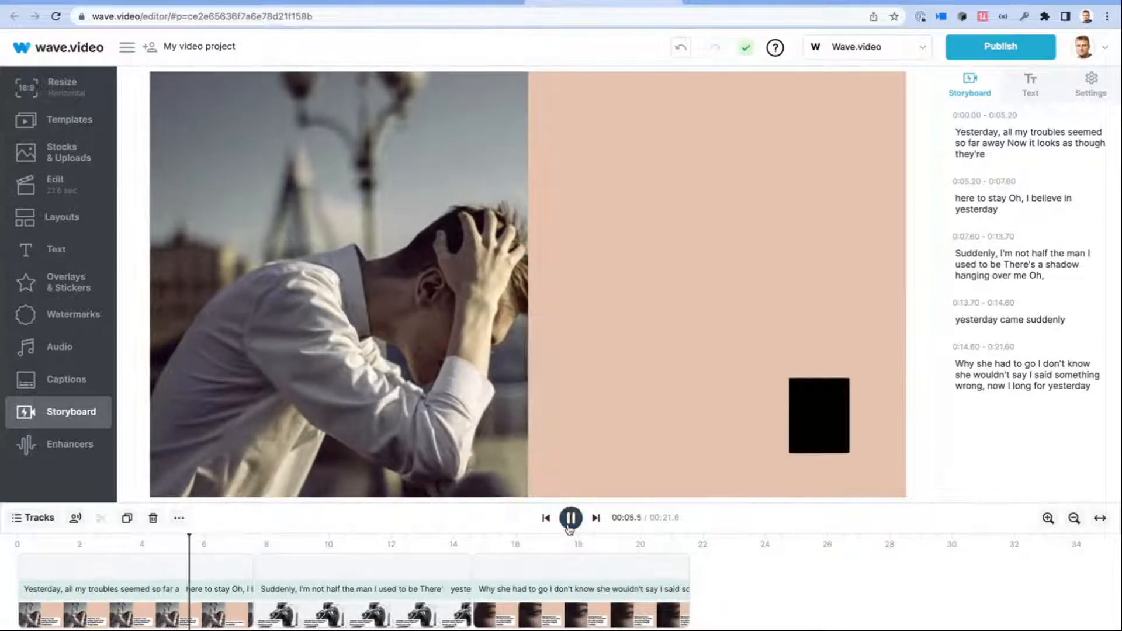
left_click(570, 519)
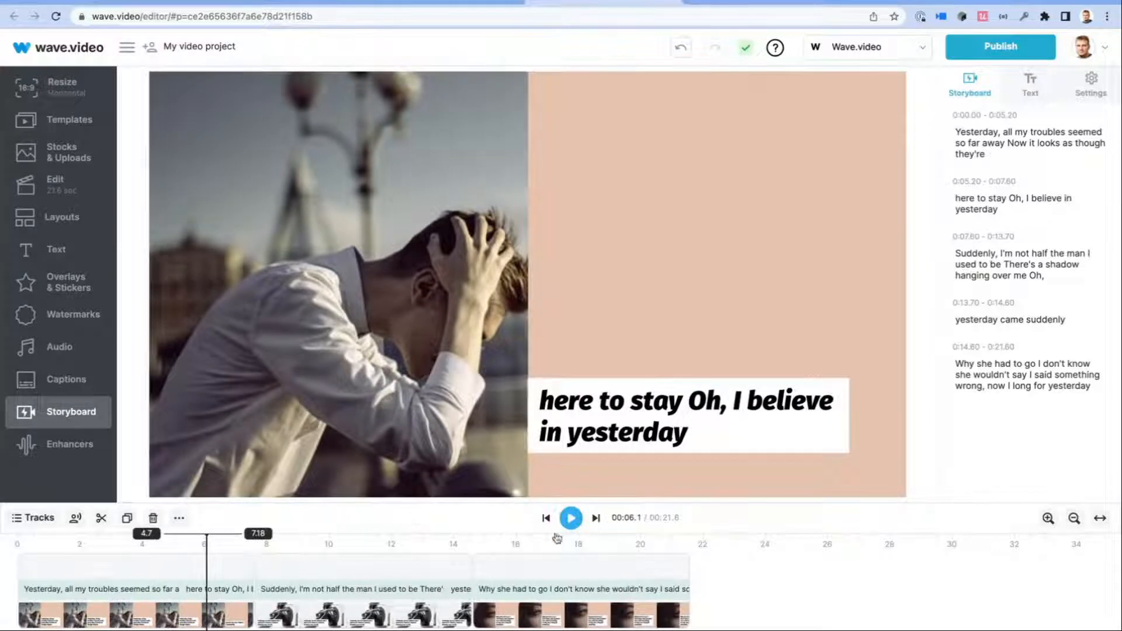
Step: Add a light blue solid-color clip after the last scene of the video
left_click(459, 613)
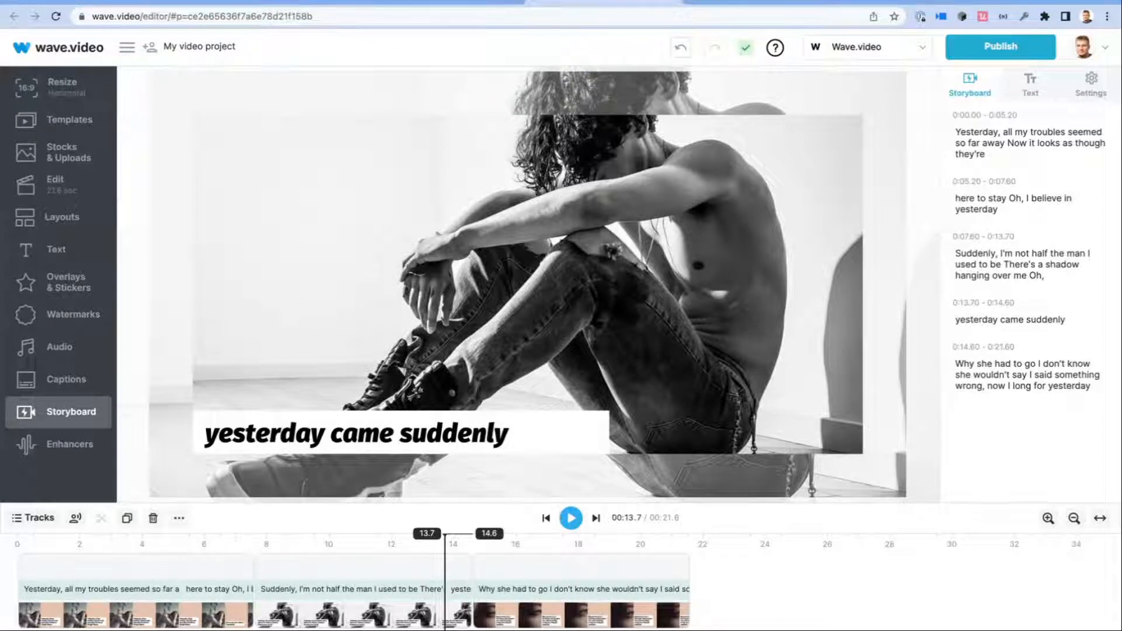
left_click(623, 576)
left_click(714, 590)
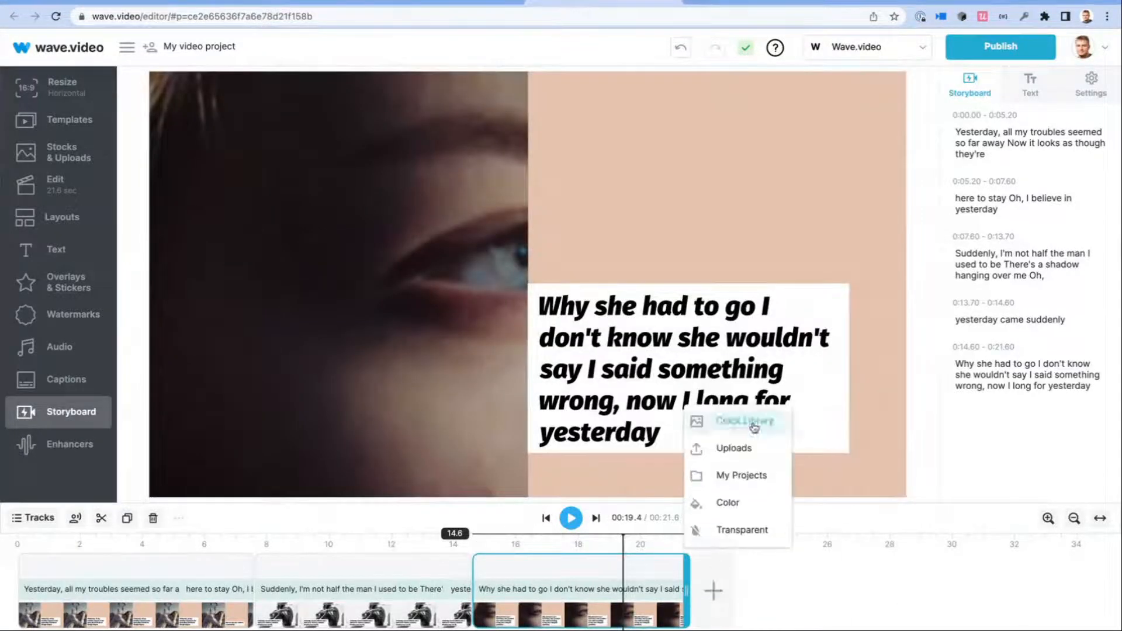
left_click(724, 502)
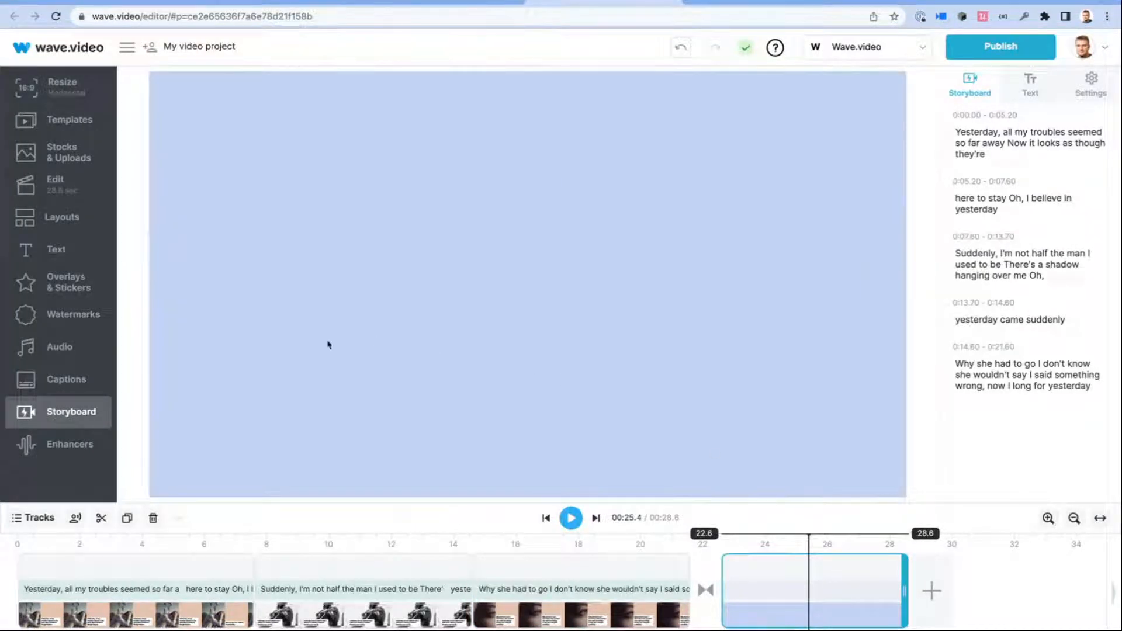
Step: Place the blue bell sticker from Social Media on the light blue clip and enlarge it
left_click(59, 282)
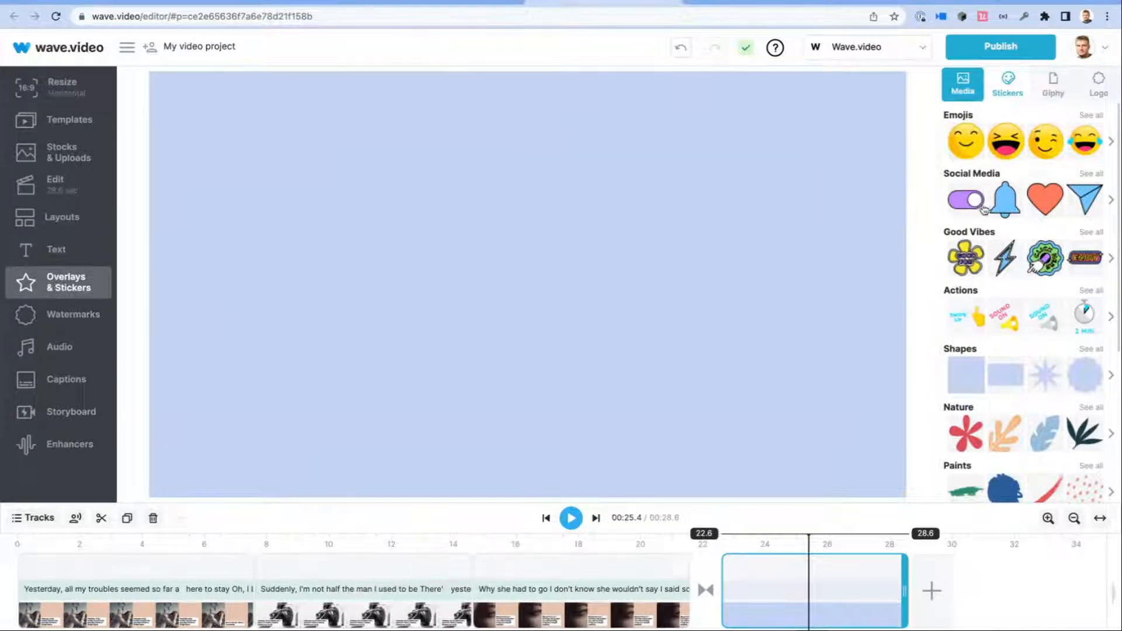
left_click_drag(1006, 201, 462, 292)
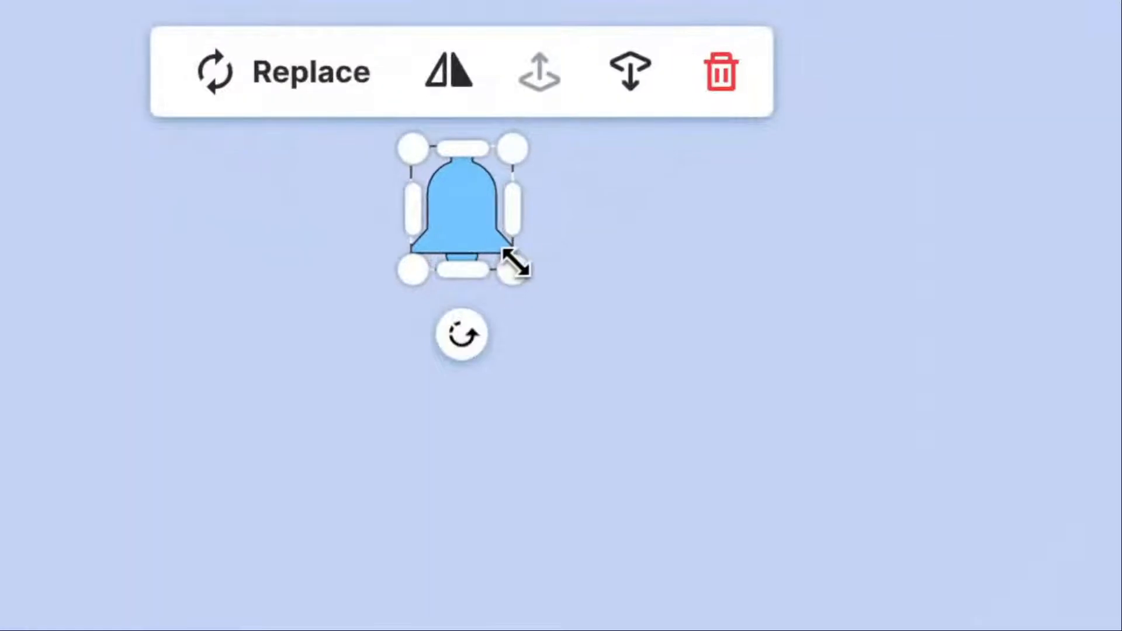
left_click_drag(478, 304, 510, 325)
left_click_drag(660, 358, 830, 502)
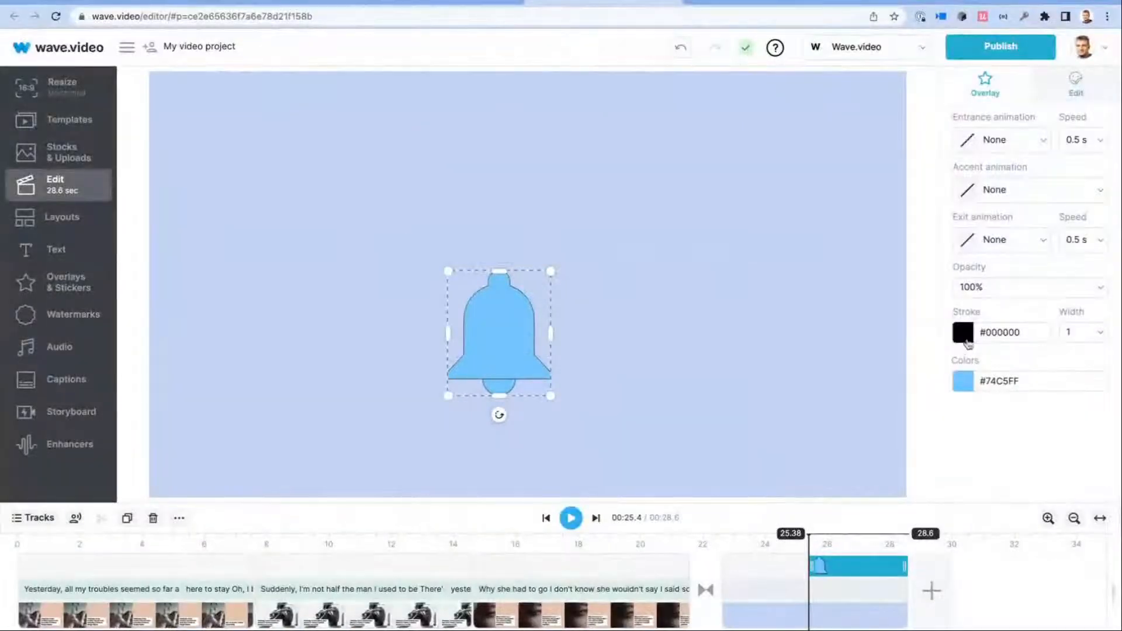
Step: Set the bell's black stroke width to 15, then enlarge the bell slightly and place it near the center of the canvas
left_click(1087, 332)
left_click_drag(973, 367, 986, 365)
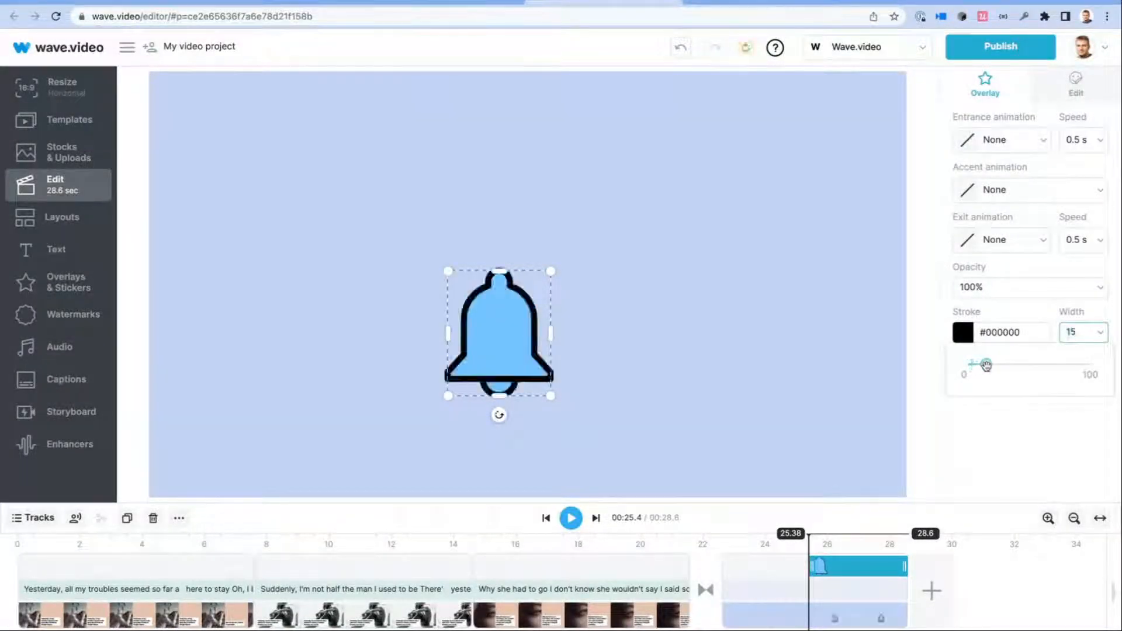
left_click(623, 348)
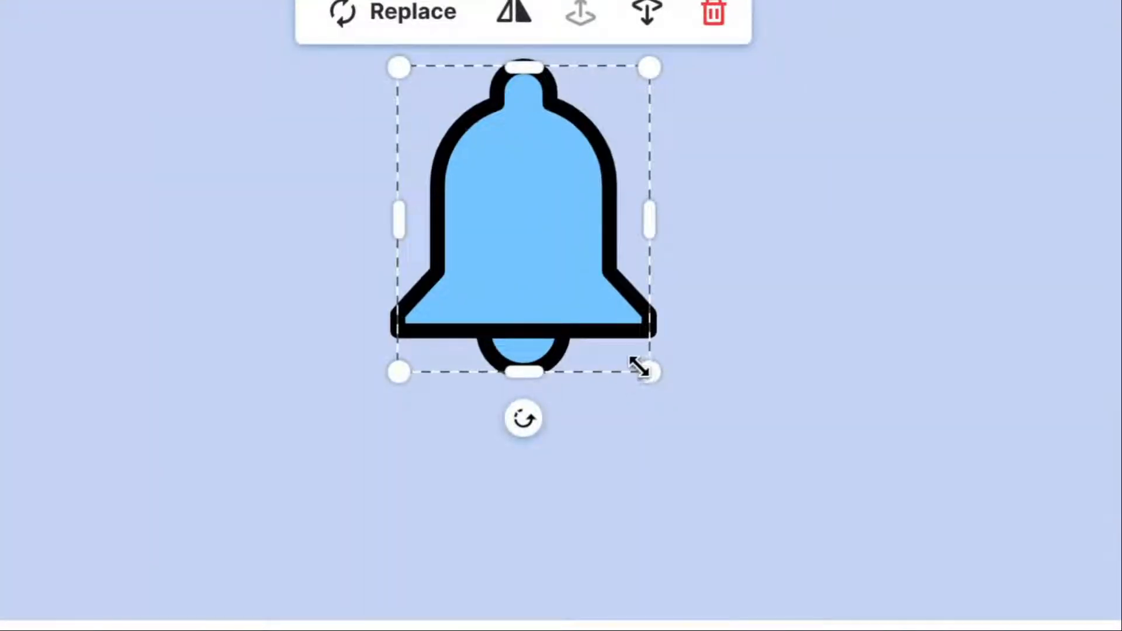
left_click_drag(639, 367, 709, 388)
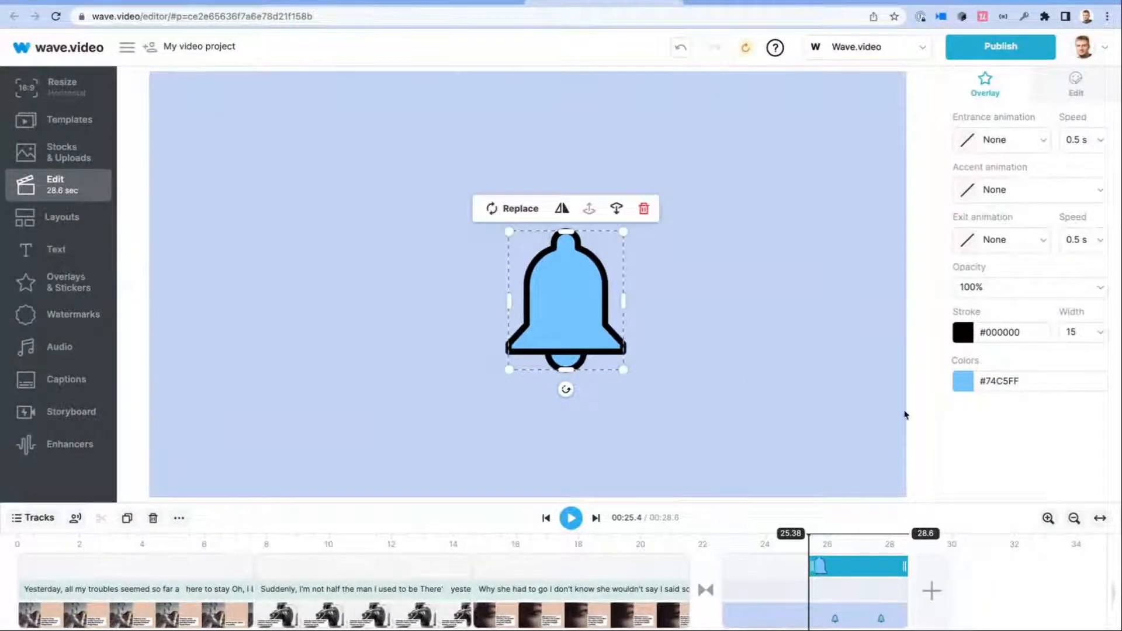
Step: Try a fully transparent fill on the bell sticker and move the bell left of the canvas center
left_click(963, 384)
left_click(810, 274)
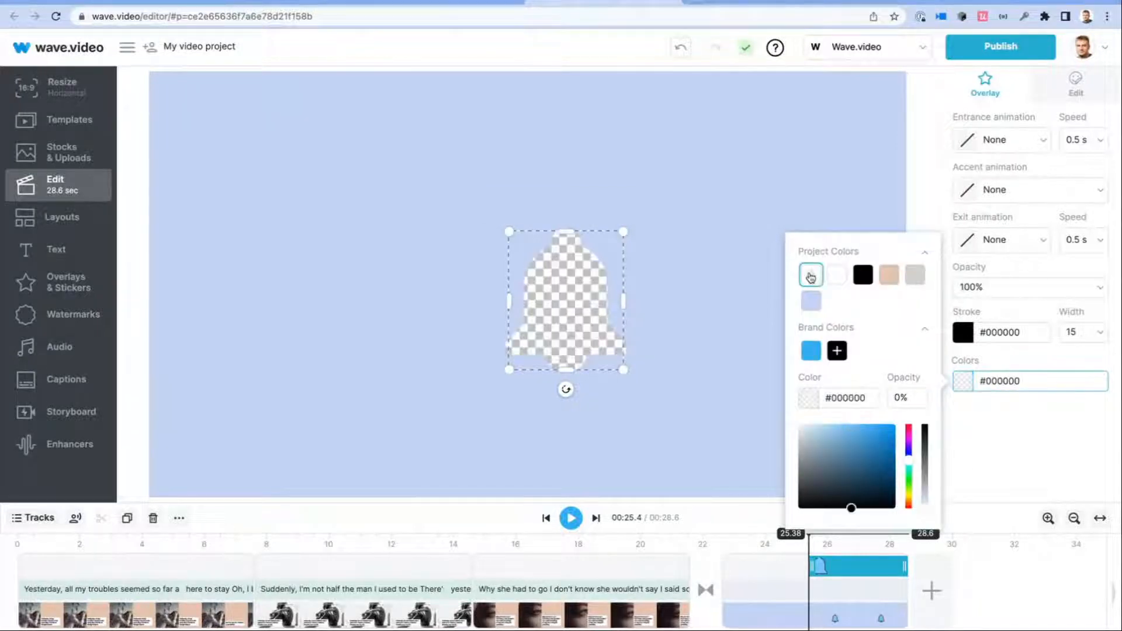
left_click(560, 300)
left_click_drag(560, 300, 425, 275)
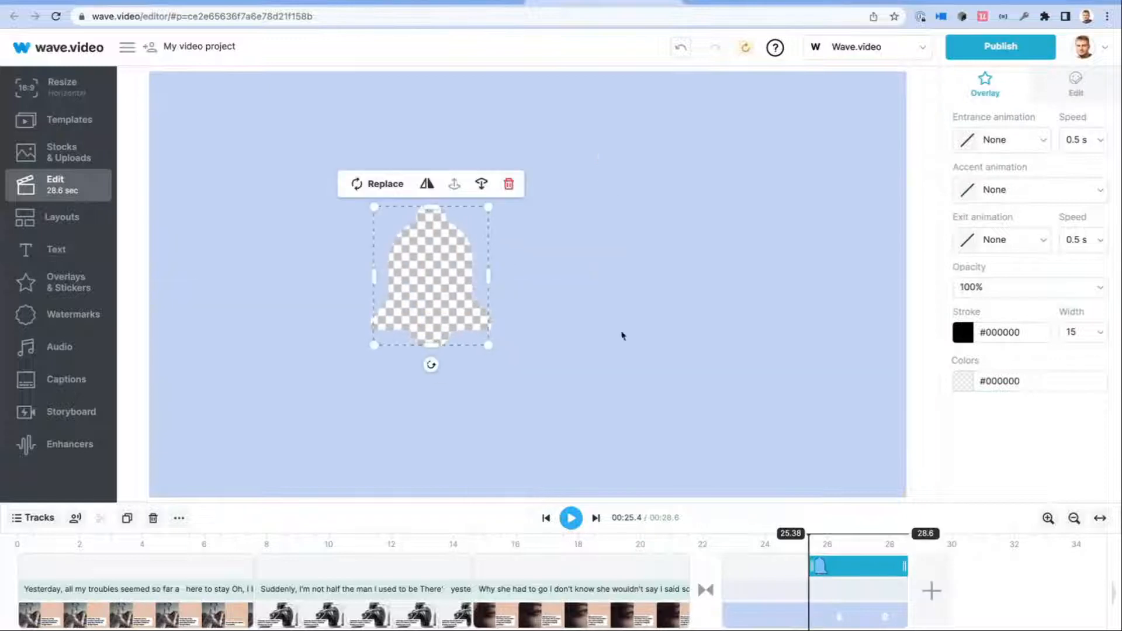
Step: Fill the bell with the brand color #30AEF2 and move it to the right side of the canvas
left_click(963, 381)
left_click(811, 351)
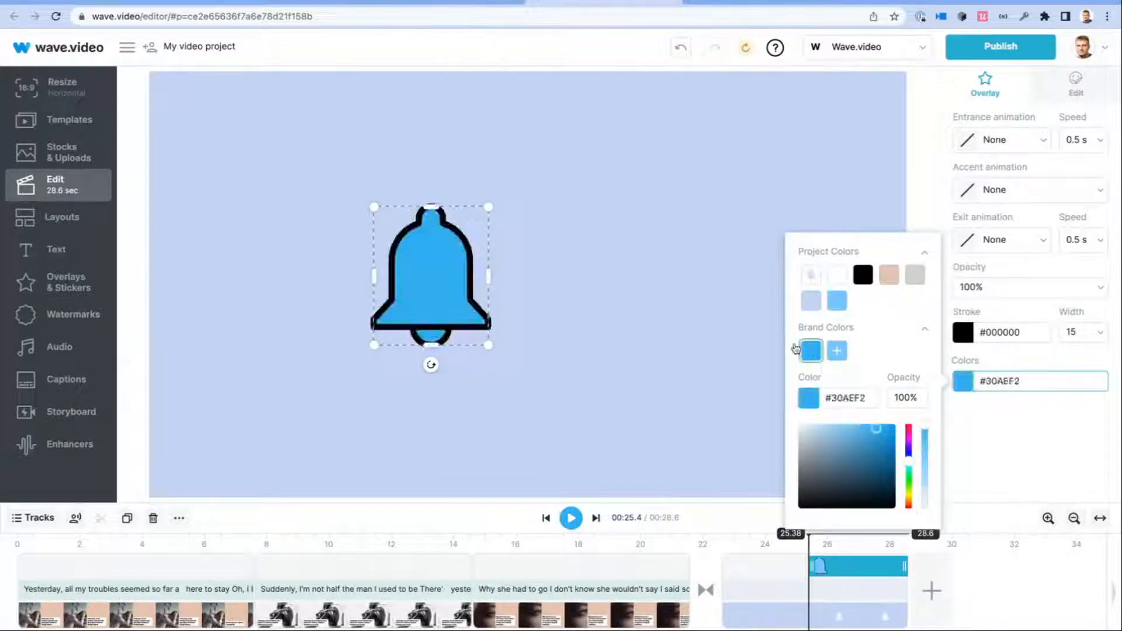
left_click(658, 298)
left_click_drag(450, 286, 767, 214)
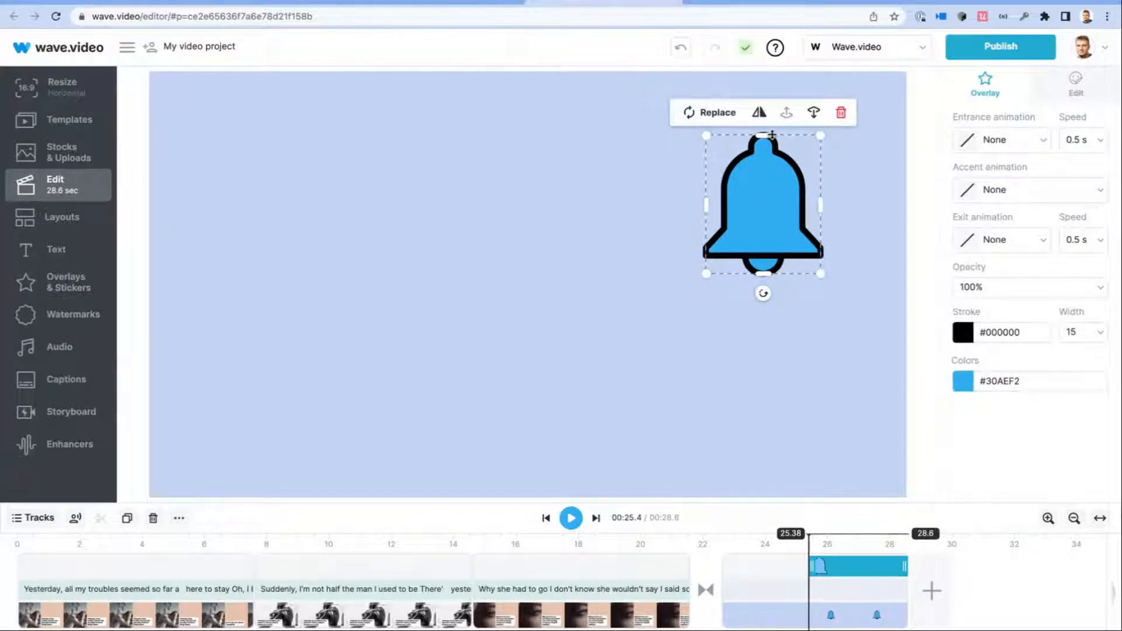
left_click_drag(758, 208, 763, 259)
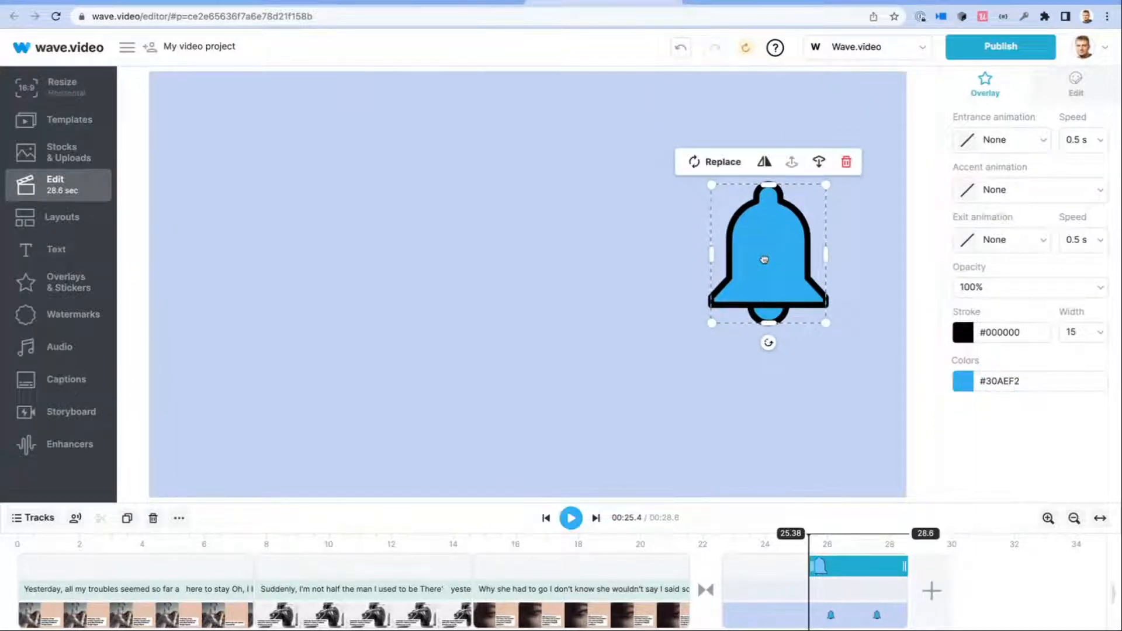
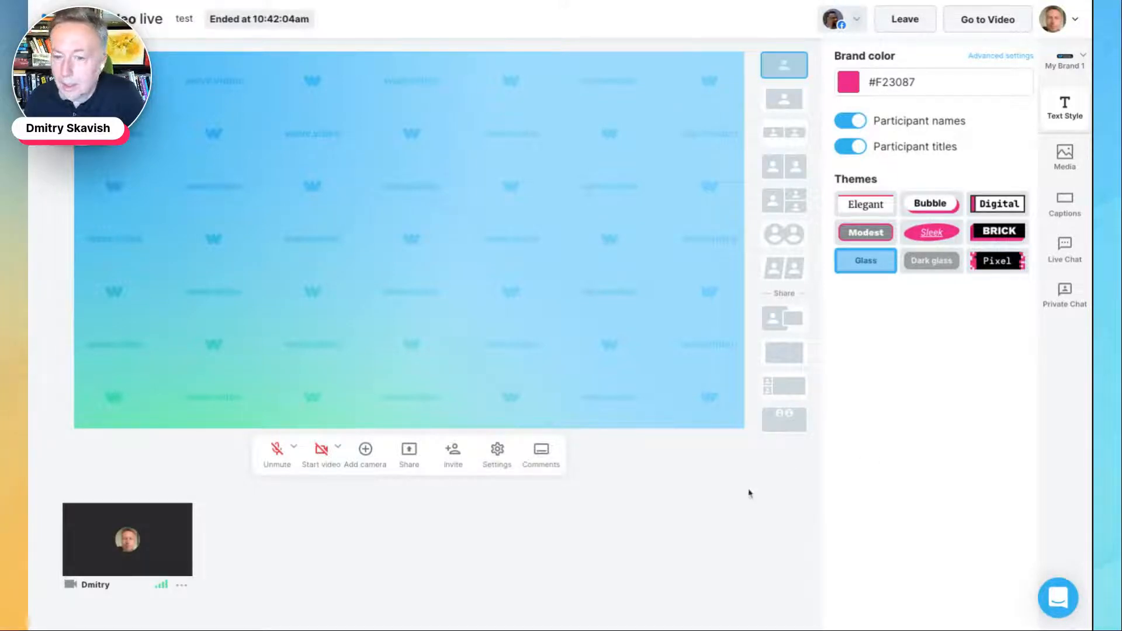
Step: In the live studio, show the example viewer message in the stream and apply the Elegant text theme
left_click(1065, 248)
left_click(955, 138)
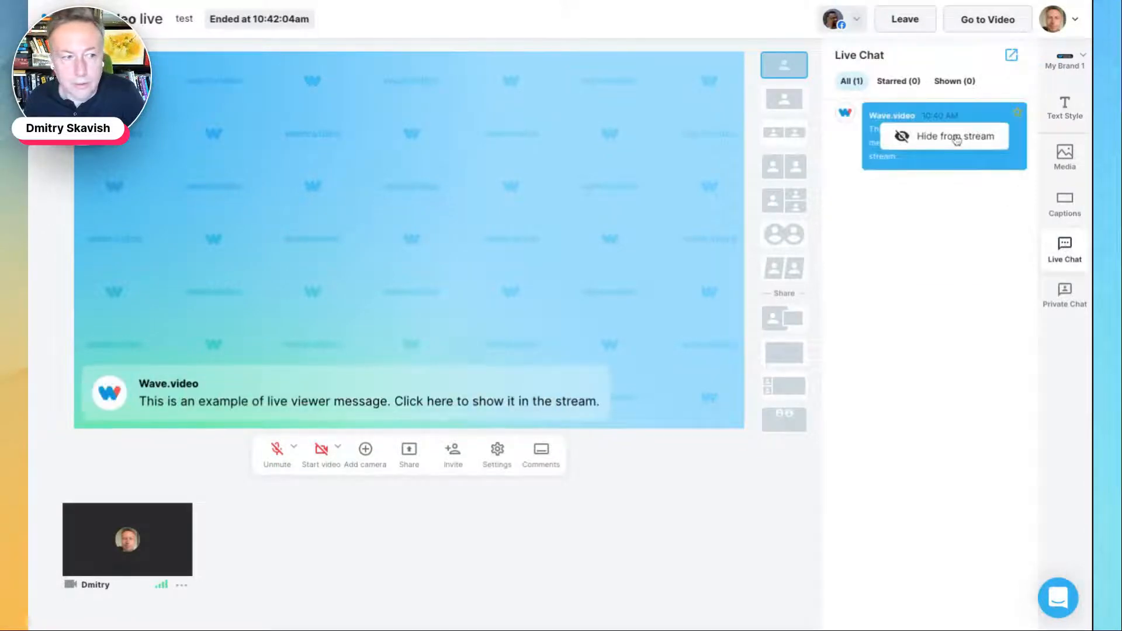
left_click(1064, 111)
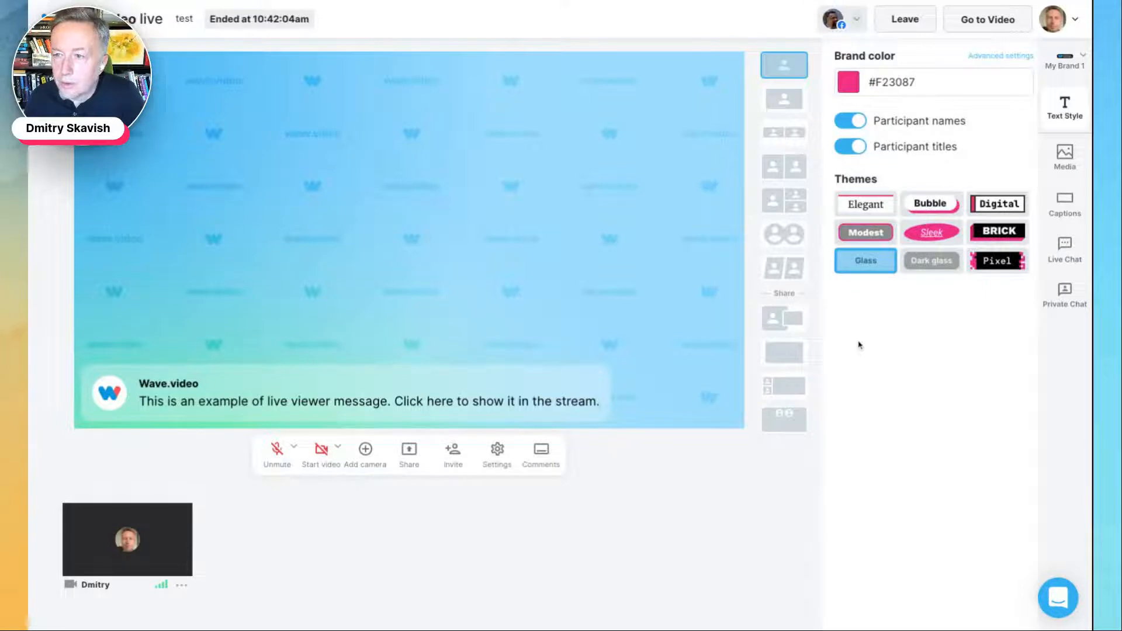
left_click(869, 209)
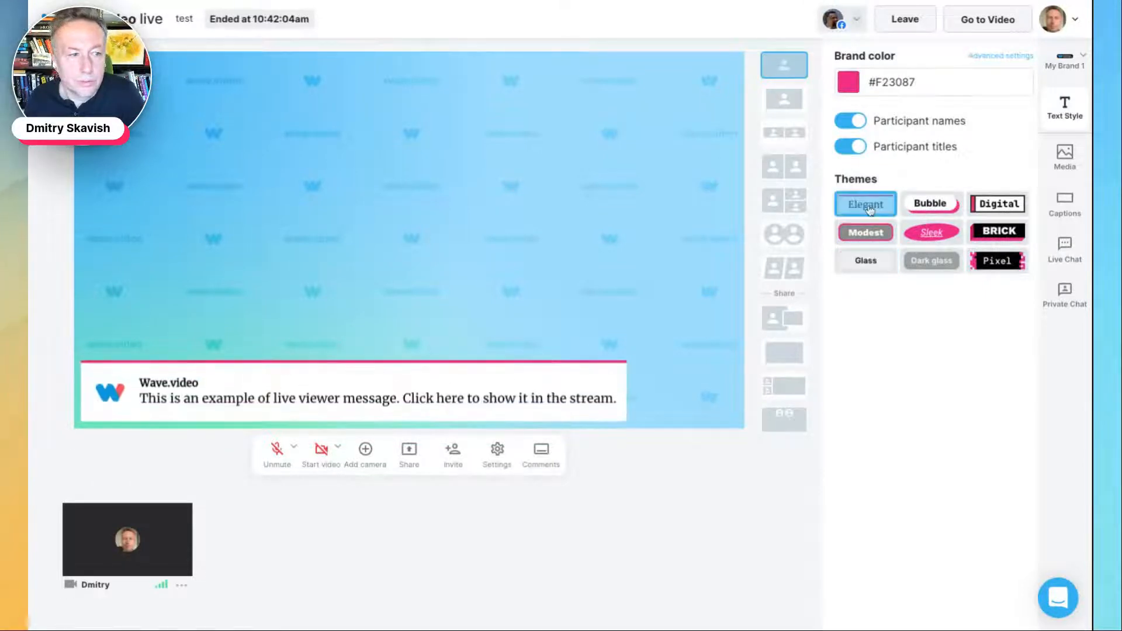
Step: Try the Bubble and Digital text themes on the example viewer message
left_click(942, 212)
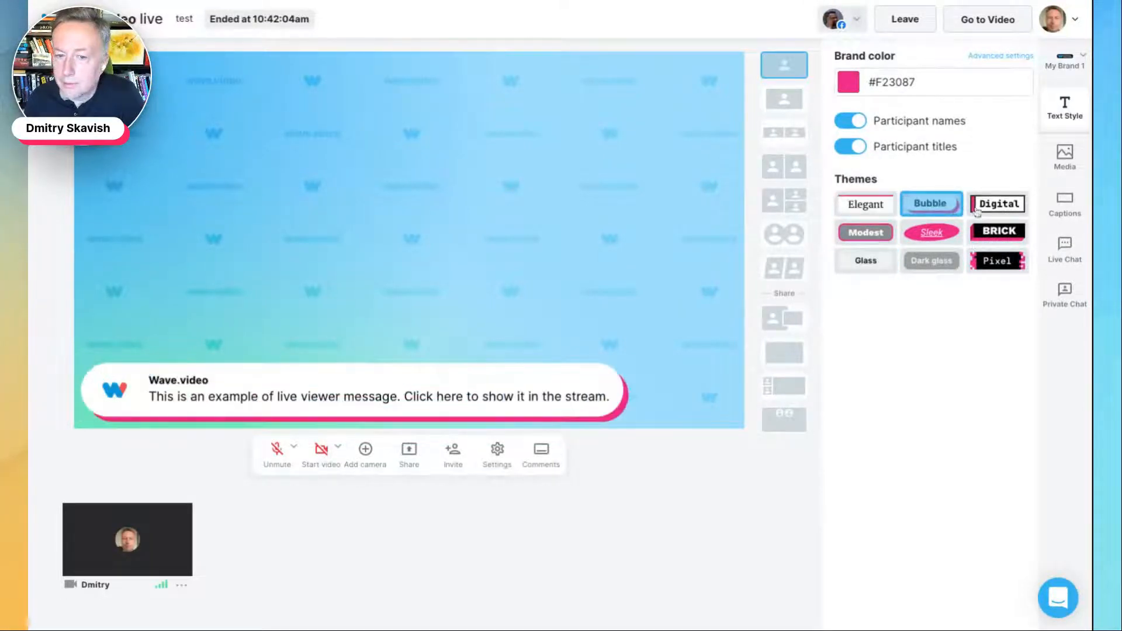
left_click(996, 207)
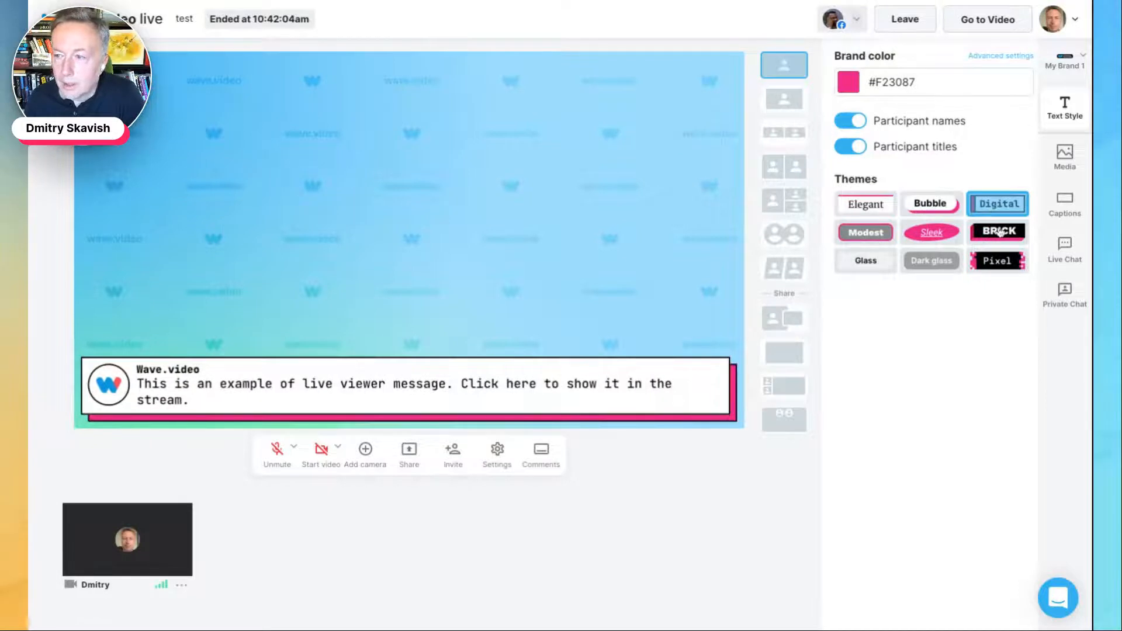
Step: Show the "Drink Your Own Champagne" ticker from the "features friday" captions folder in the stream, and hide it again
left_click(1064, 204)
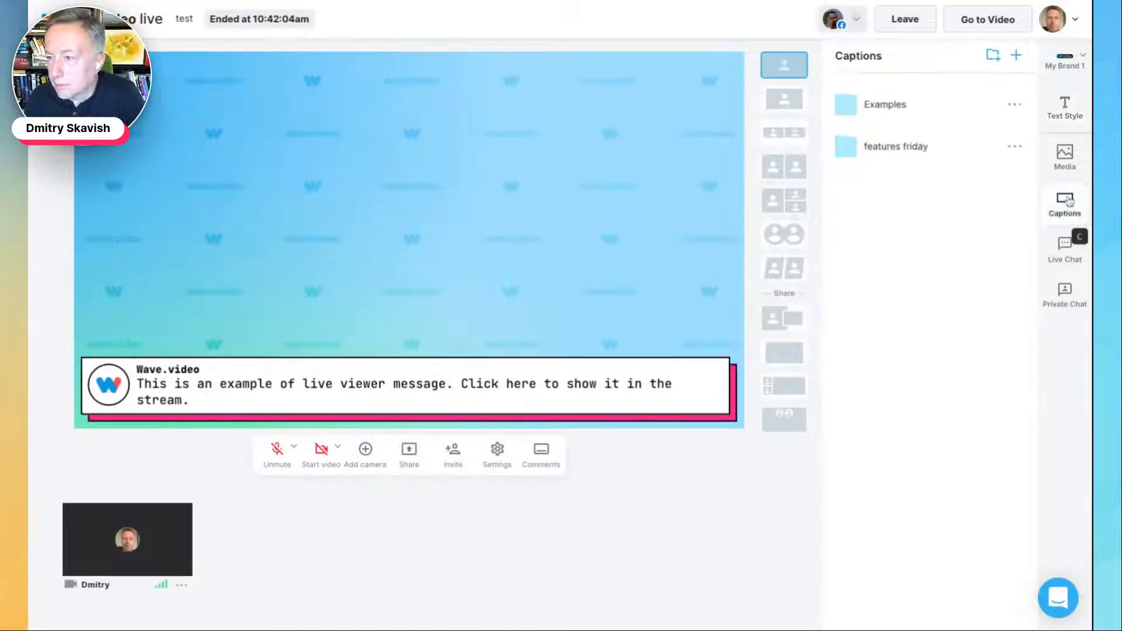
left_click(915, 147)
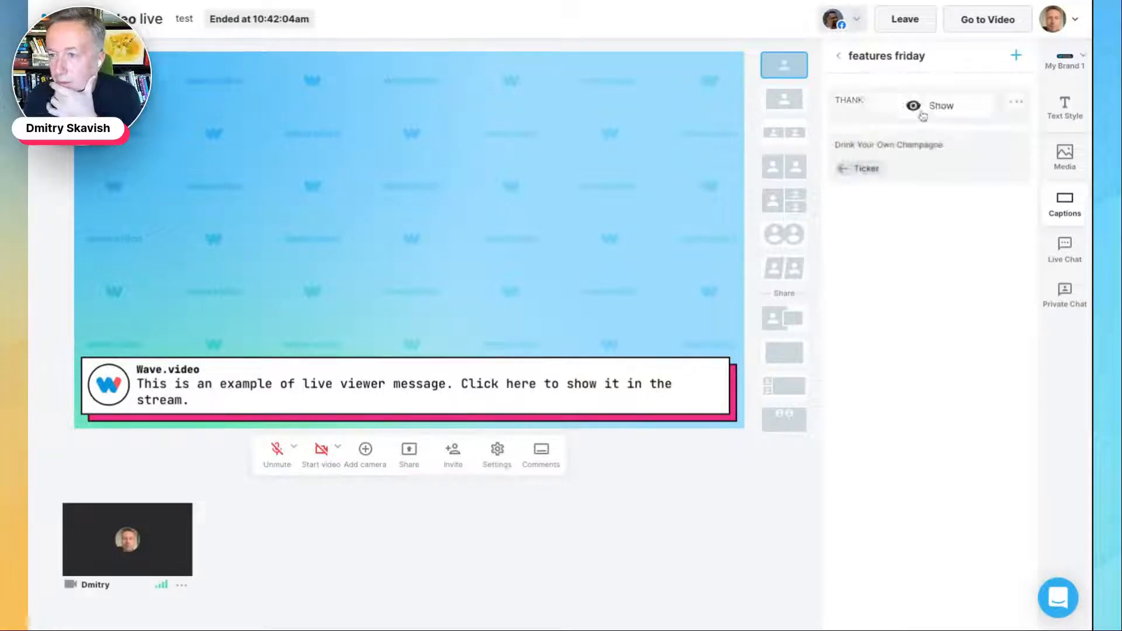
left_click(931, 157)
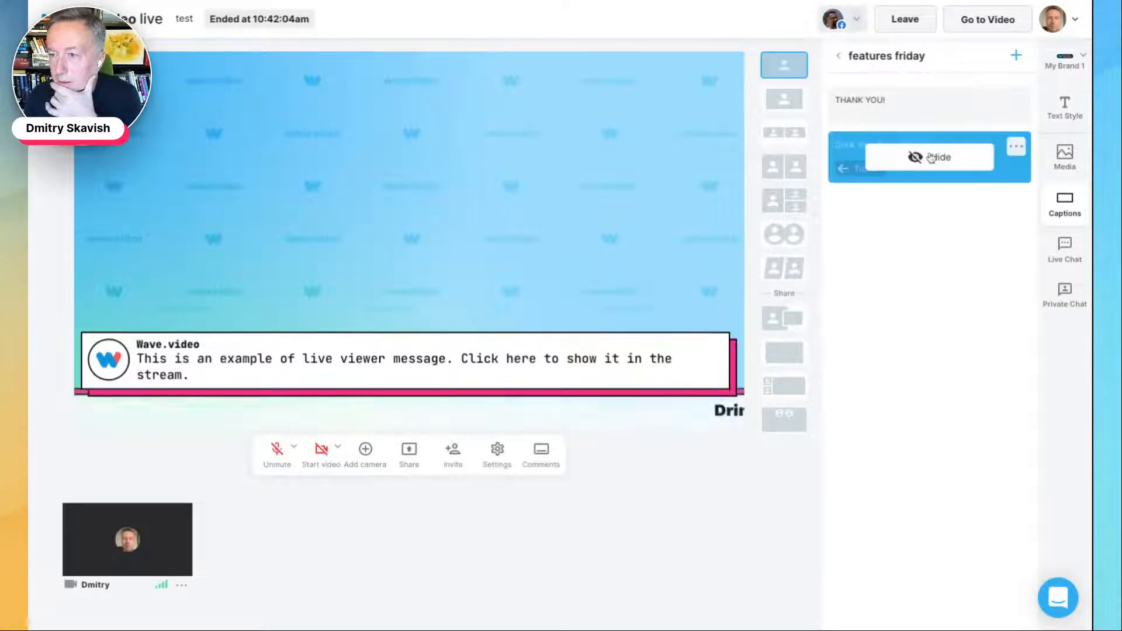
left_click(930, 158)
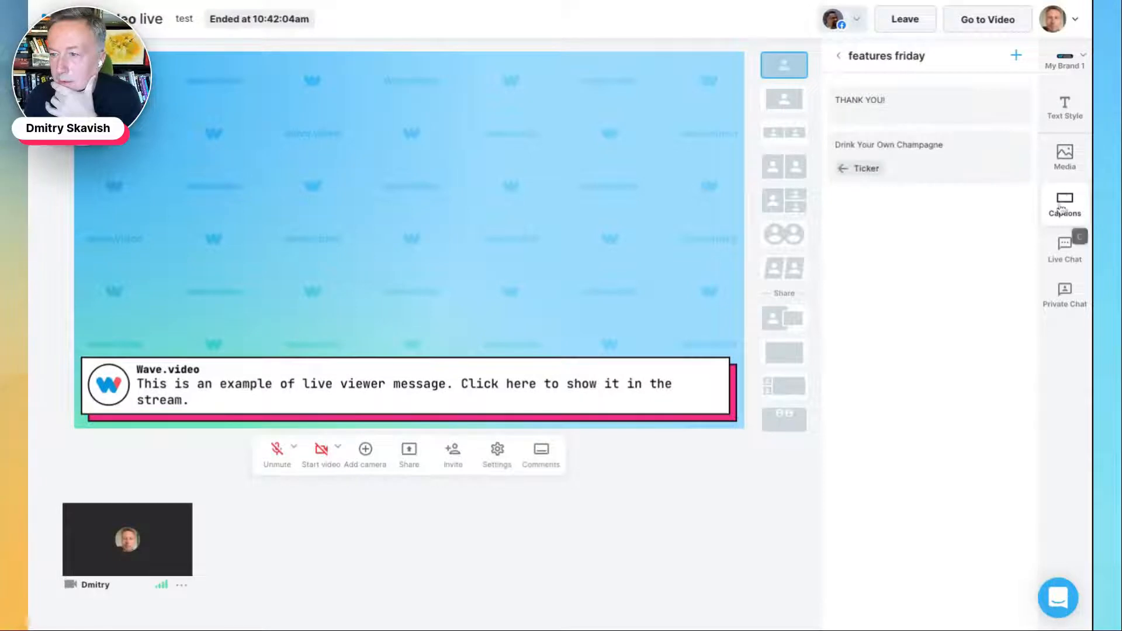
Step: Show the "Wave.video is the best!" ticker from the Examples captions folder in the stream, and hide it again
left_click(840, 60)
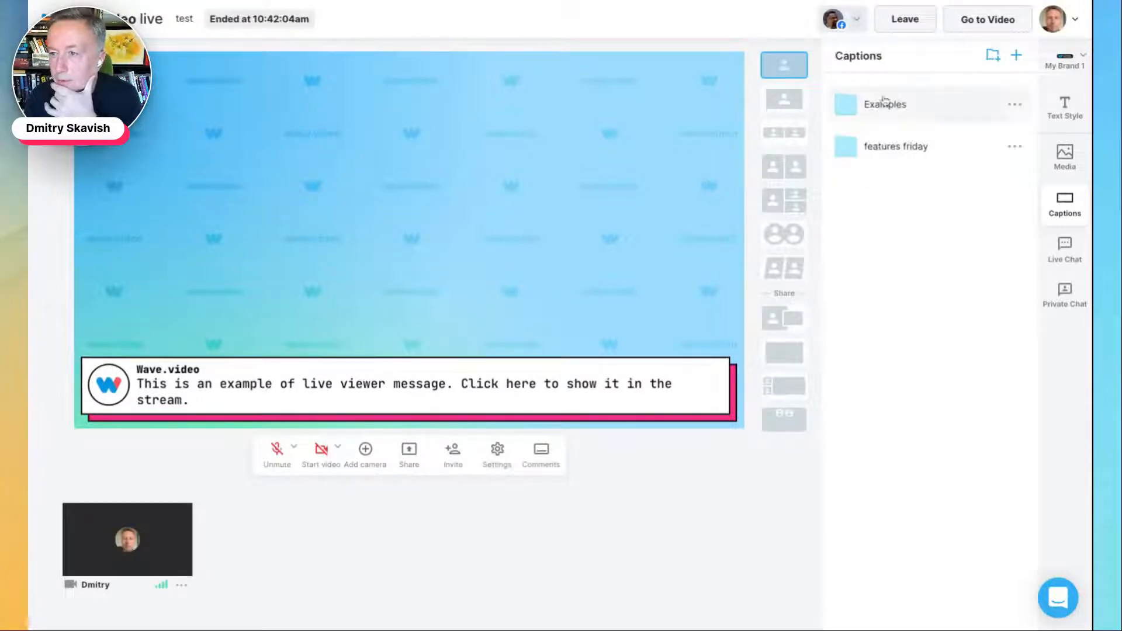
left_click(883, 102)
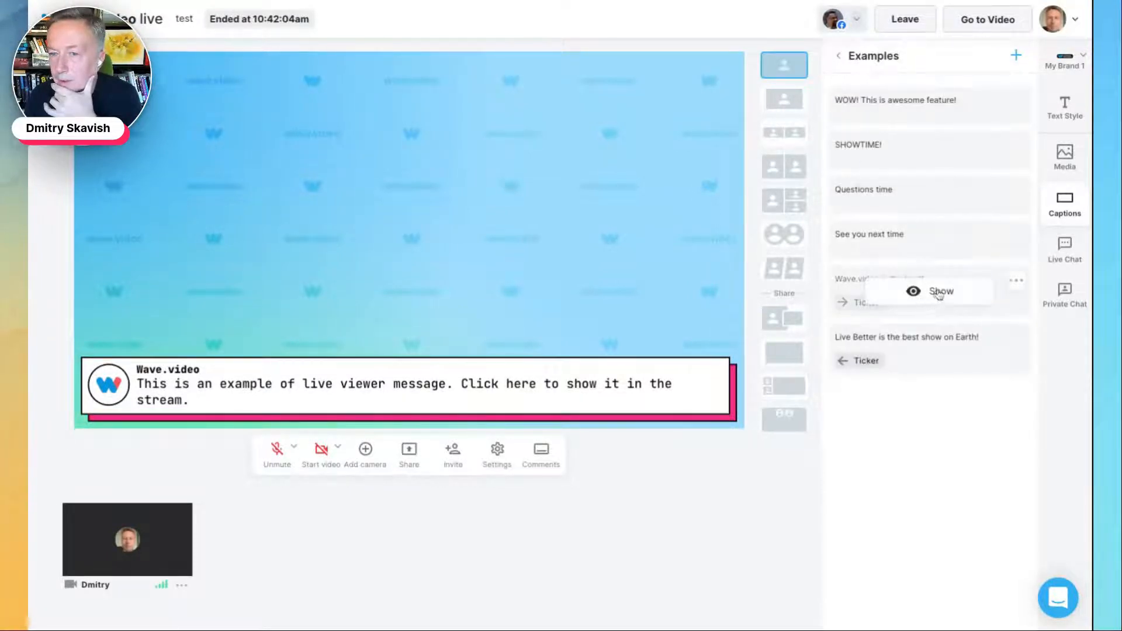
left_click(935, 292)
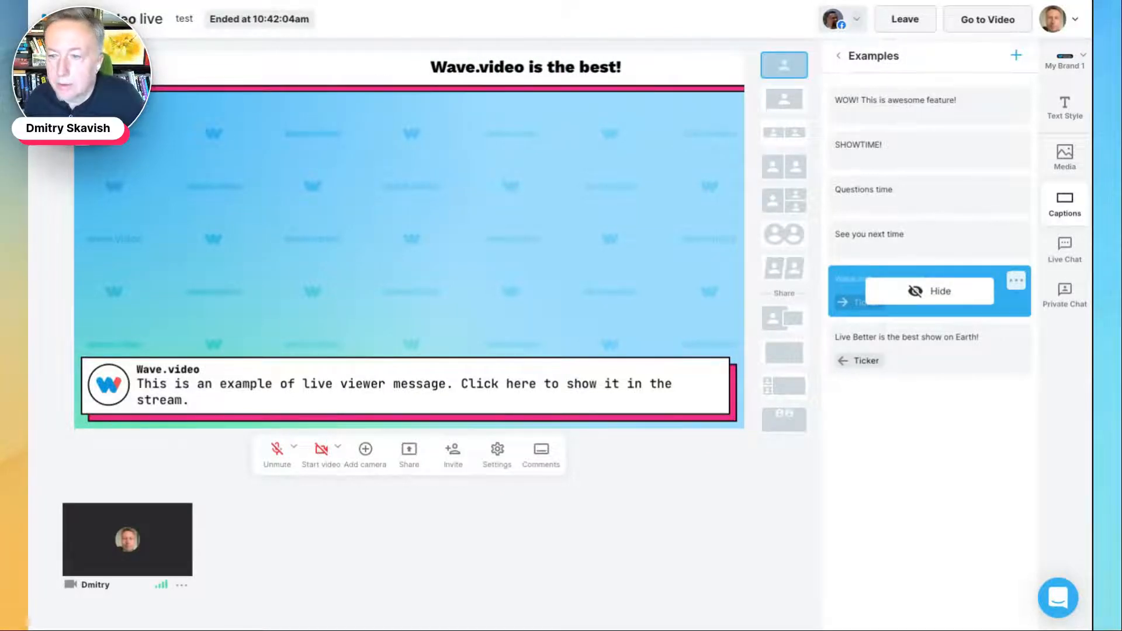
left_click(934, 291)
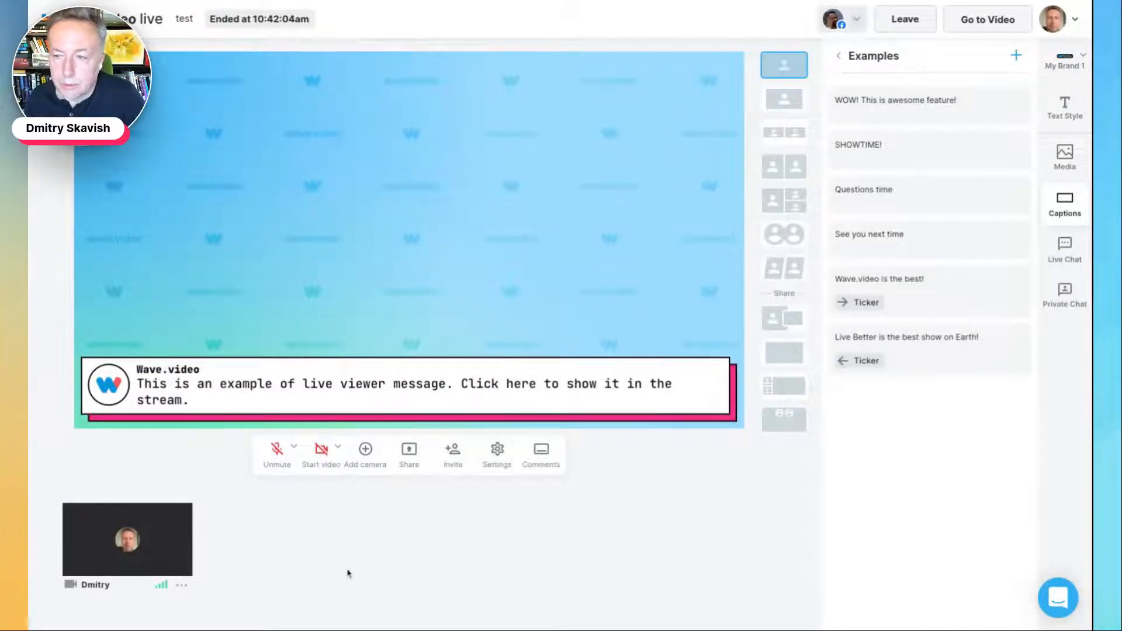
left_click(839, 56)
Step: Add the participant to the stream in the circle layout, then shrink the circle and move it to the upper-left area of the scene
left_click(1064, 108)
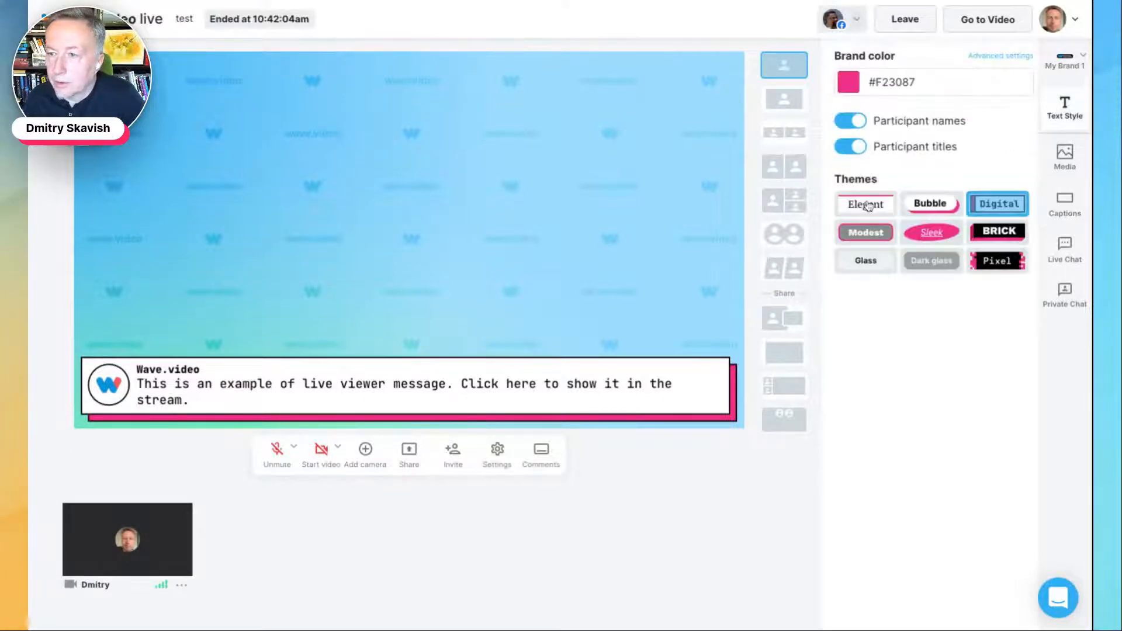
left_click(127, 519)
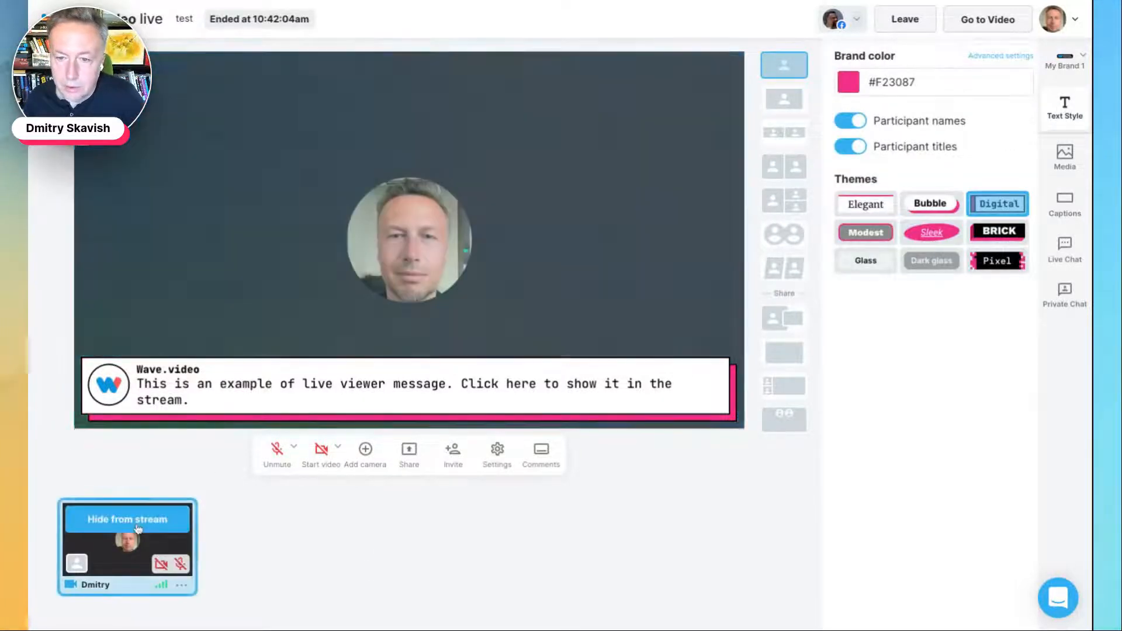
left_click(788, 235)
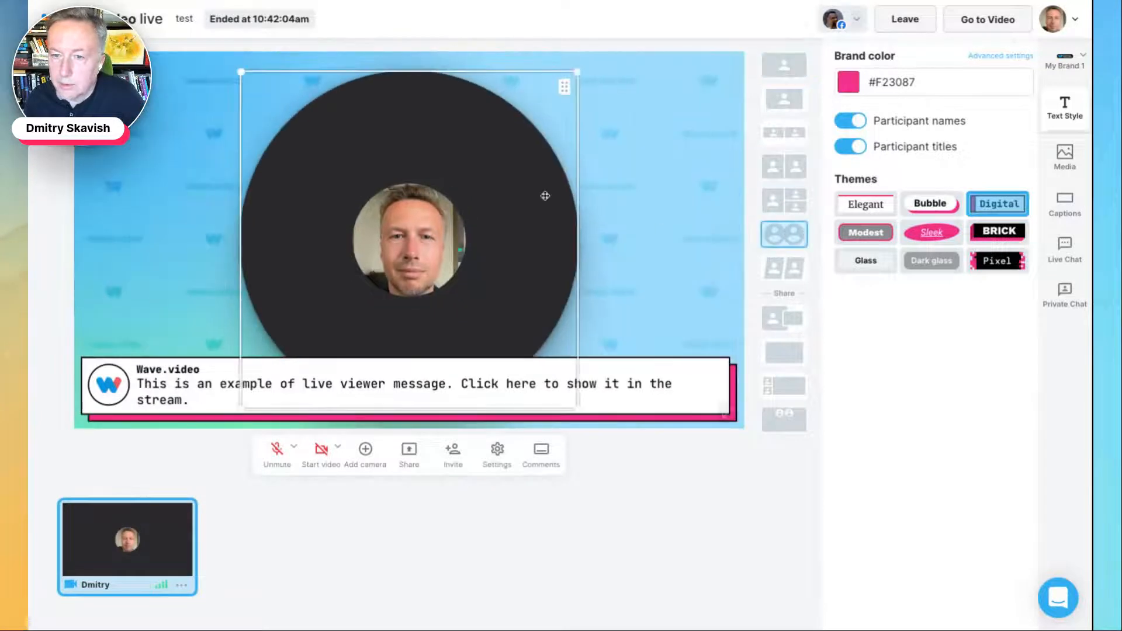
left_click_drag(244, 72, 406, 236)
left_click_drag(465, 306, 414, 284)
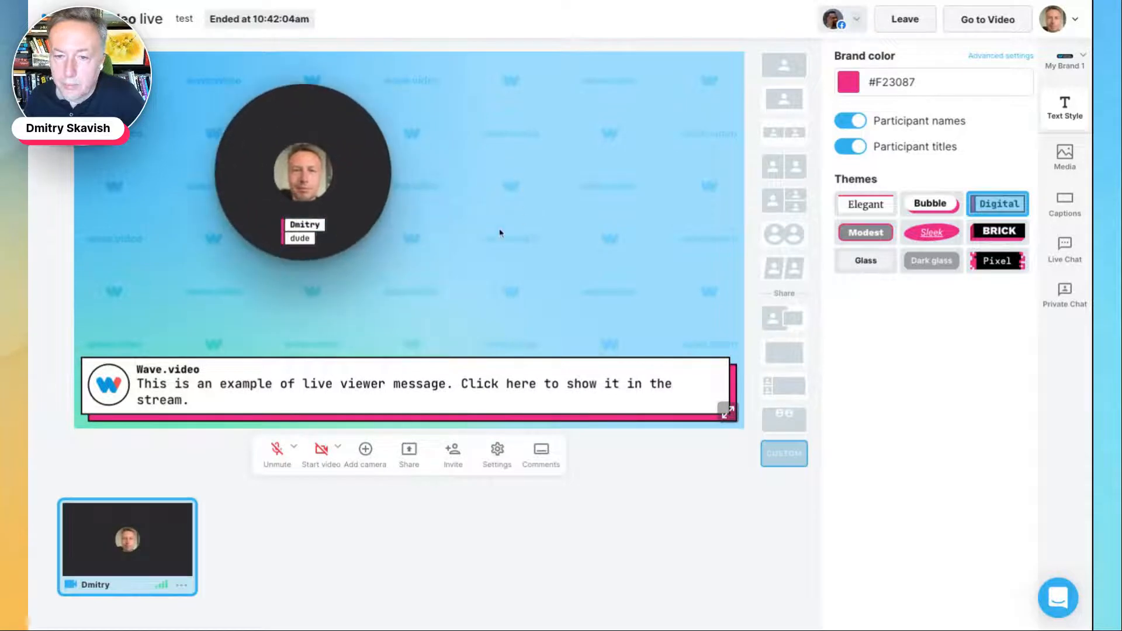
Step: Hide participant titles and try the Elegant, Modest, Glass, Dark glass and Sleek themes, ending with the Bubble theme applied
left_click(851, 151)
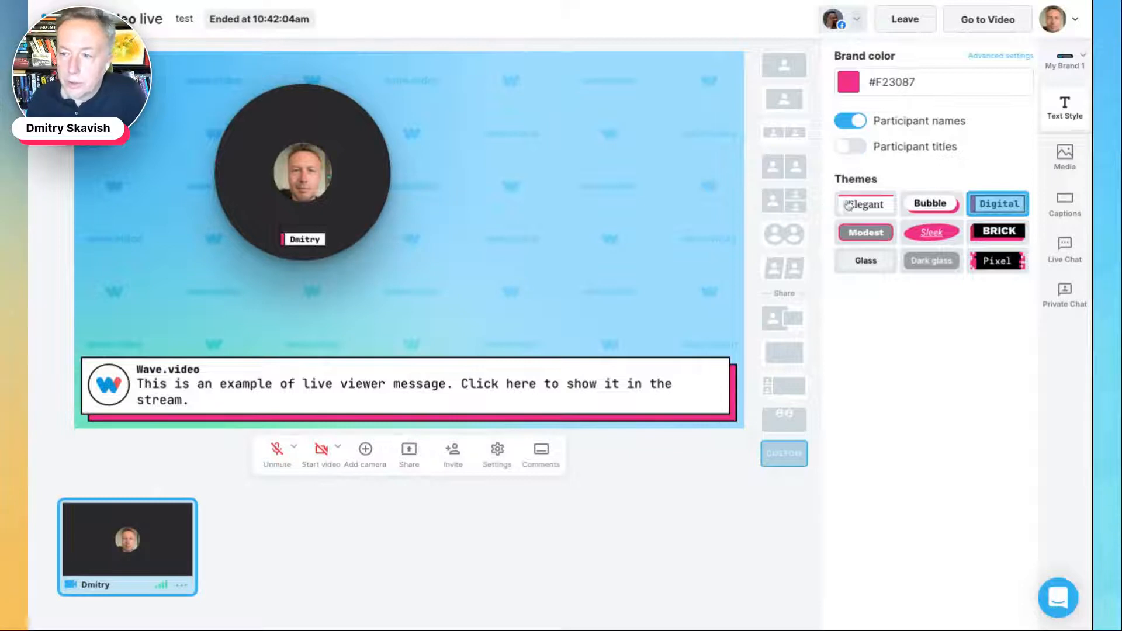
left_click(865, 204)
left_click(865, 234)
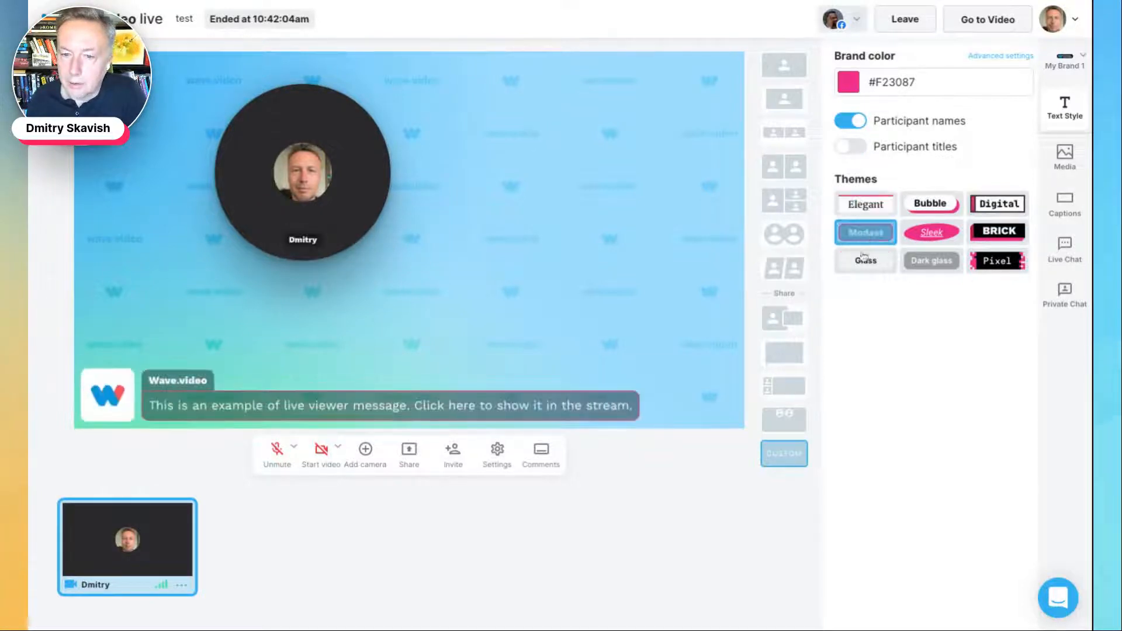
left_click(861, 260)
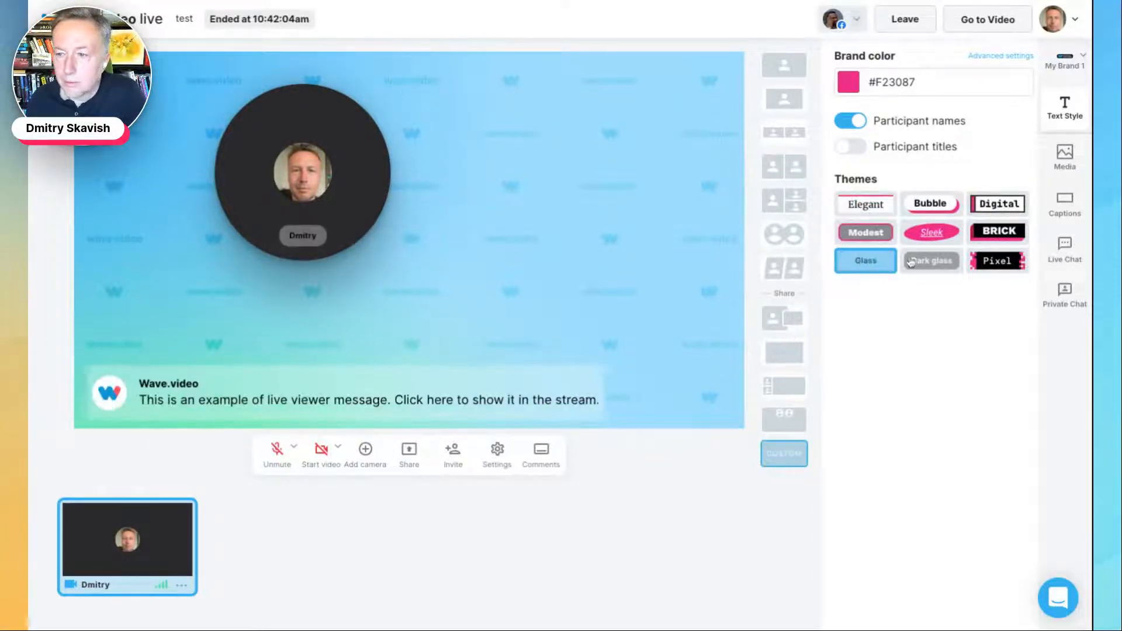
left_click(931, 261)
left_click(936, 239)
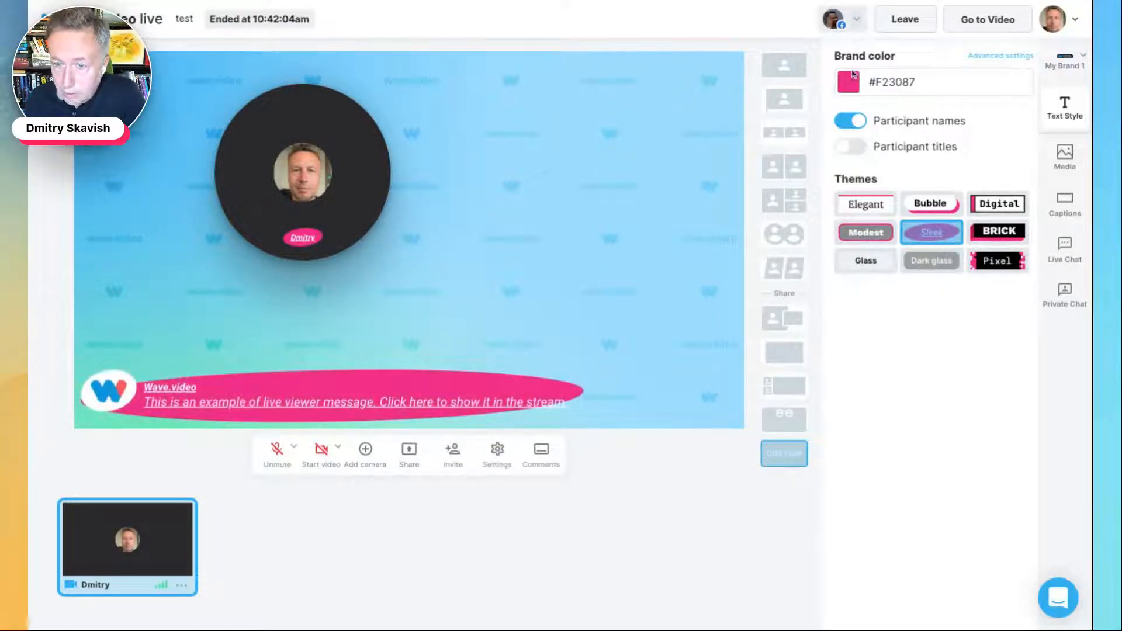
left_click(951, 207)
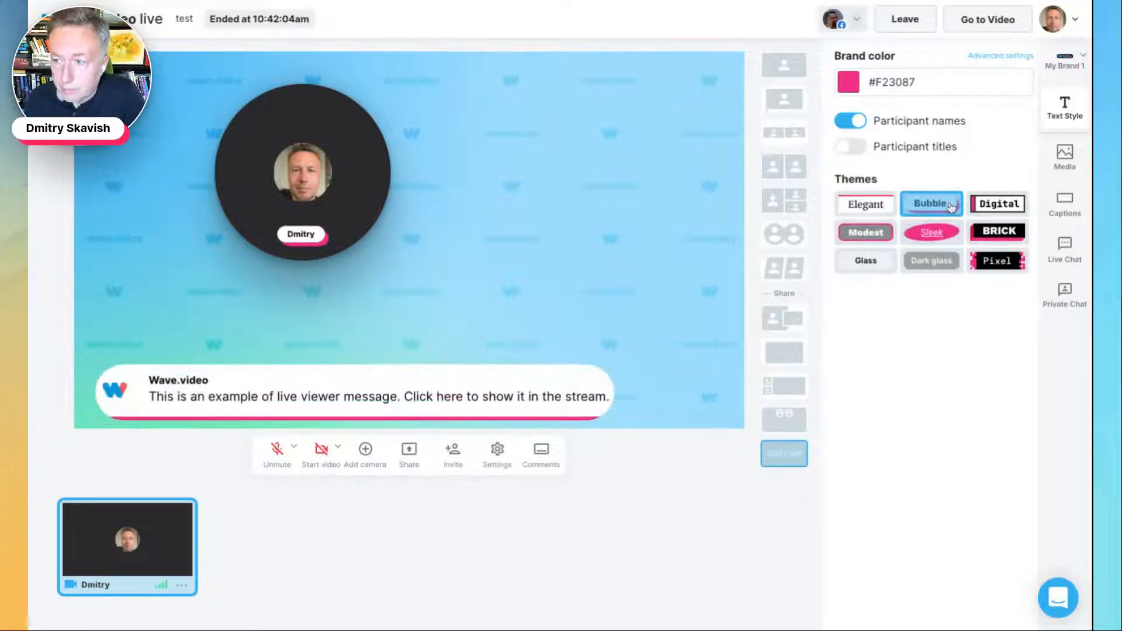
Step: Switch the text style to advanced settings, try the Elegant theme and reapply Bubble
left_click(1000, 56)
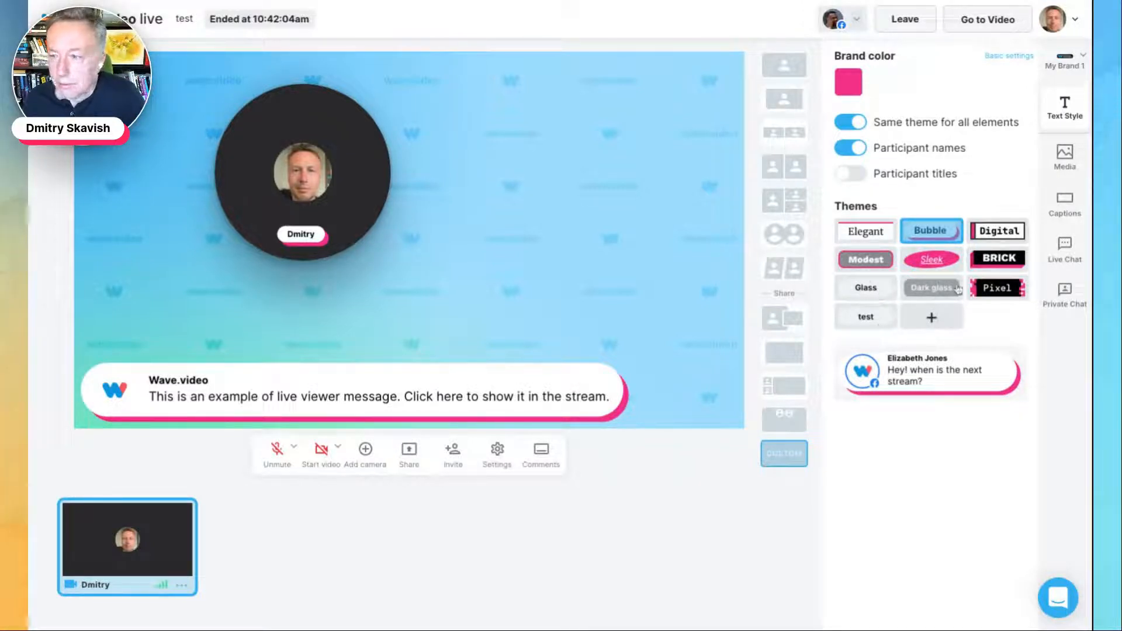
left_click(884, 231)
left_click(940, 233)
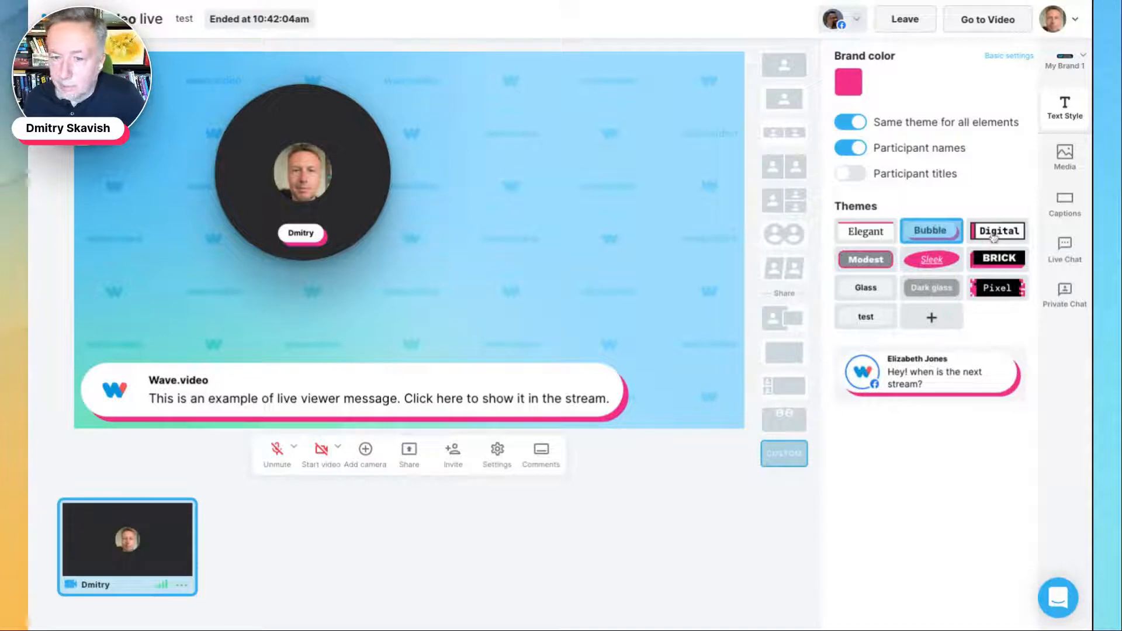
Step: Create a custom theme named "my bubble" from the Bubble theme and apply it
left_click(932, 318)
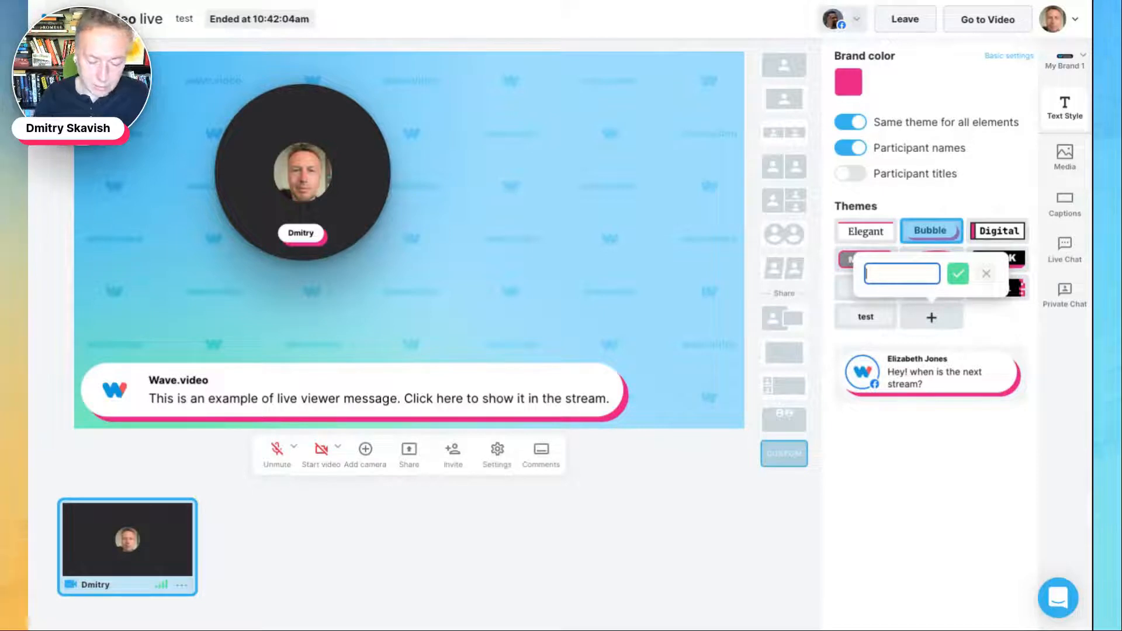
type("bubble")
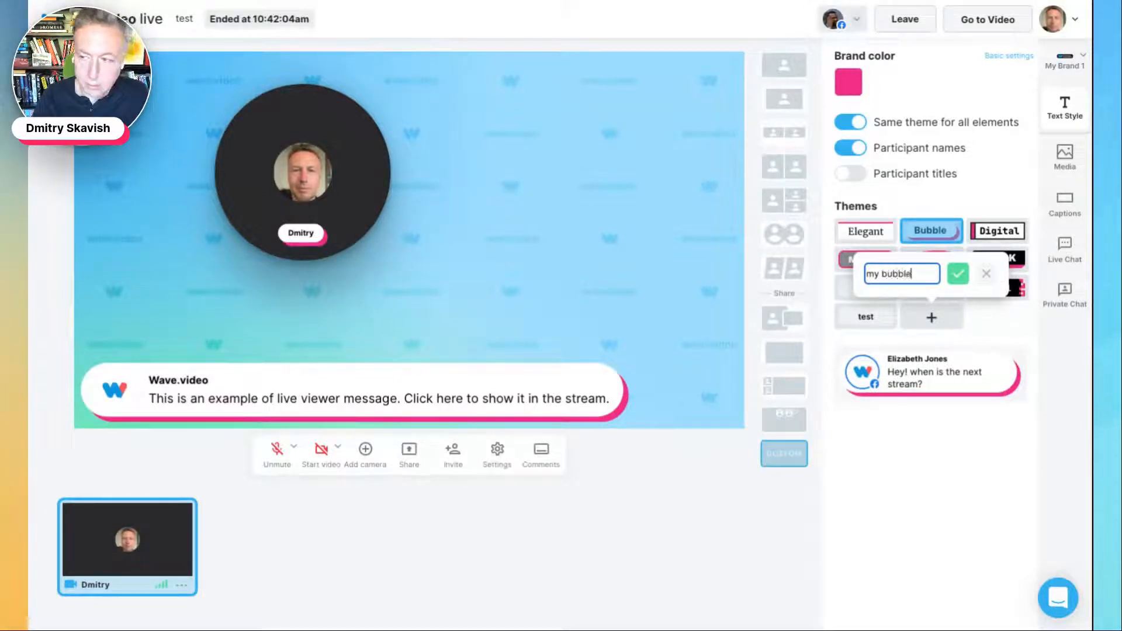
key("Return")
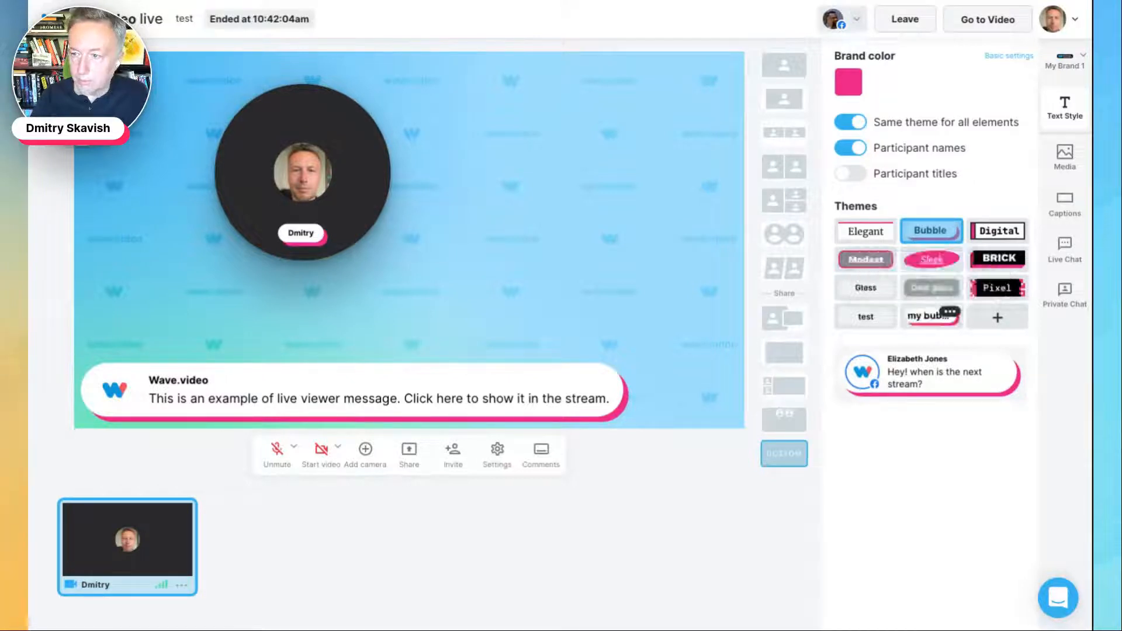
left_click(930, 319)
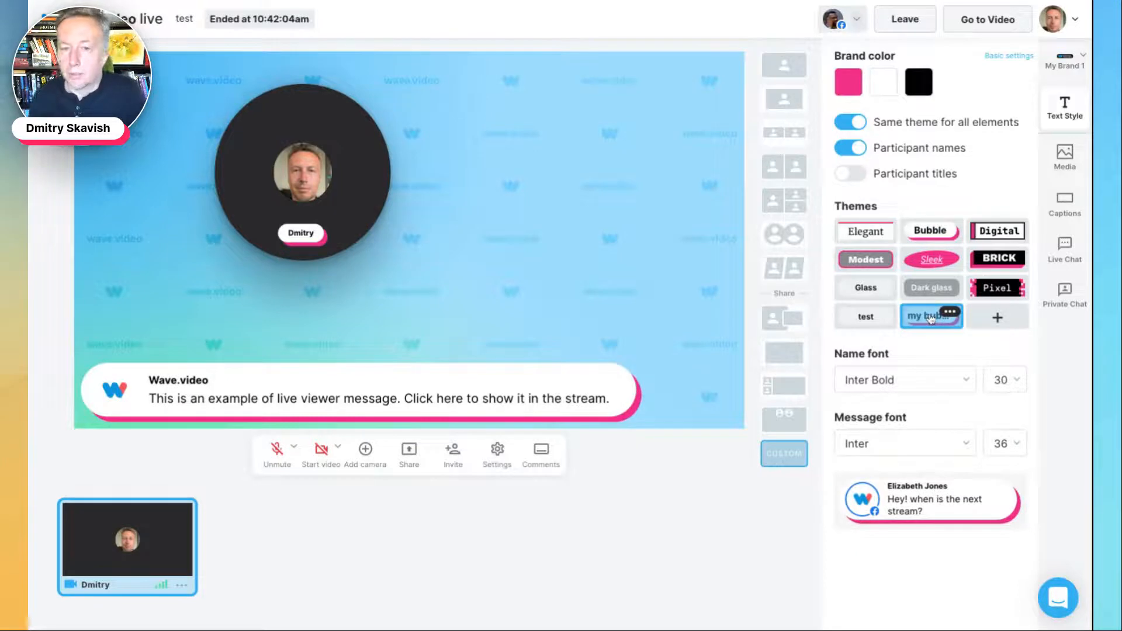
Step: Set the custom theme's first brand color to #4D30F2 and its second color to a bright lime green
left_click(852, 85)
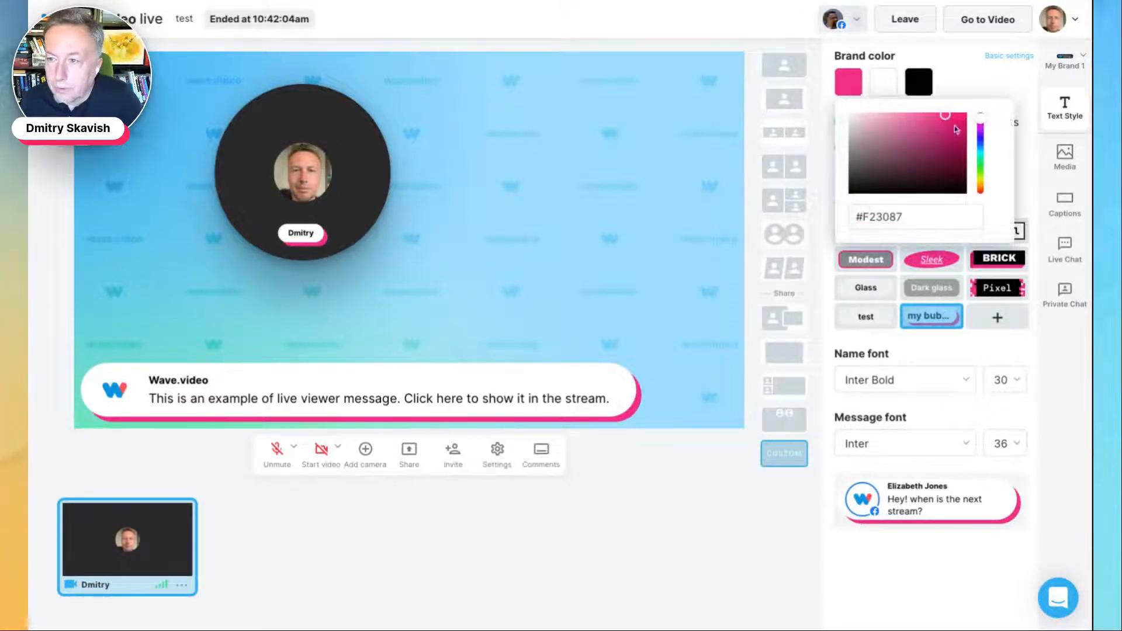
left_click(981, 139)
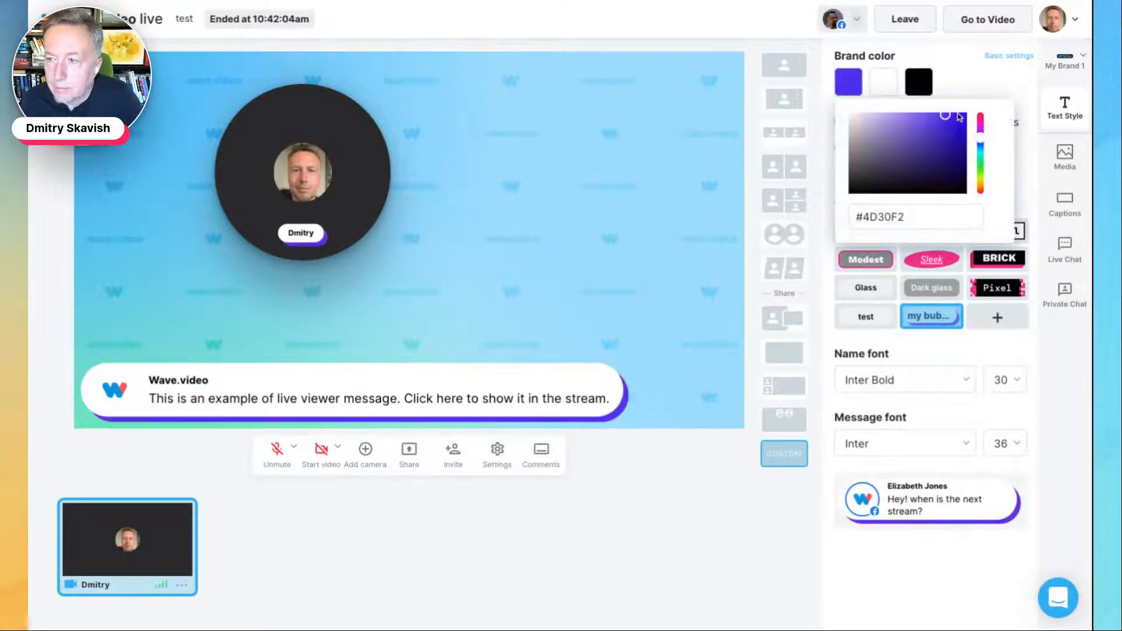
left_click(892, 88)
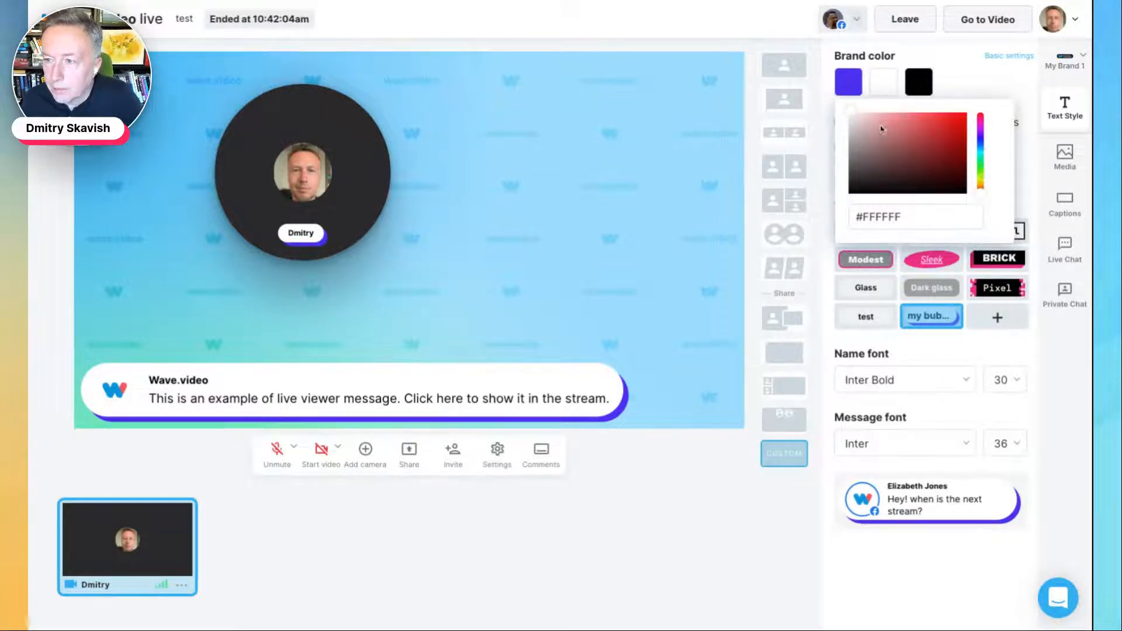
left_click(982, 174)
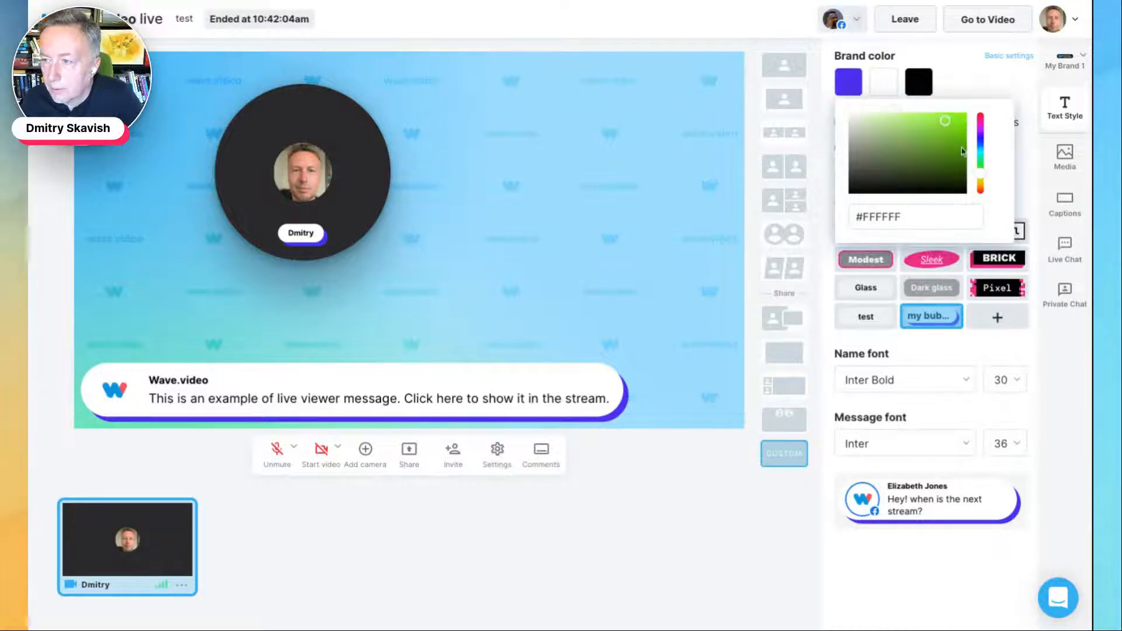
left_click(944, 120)
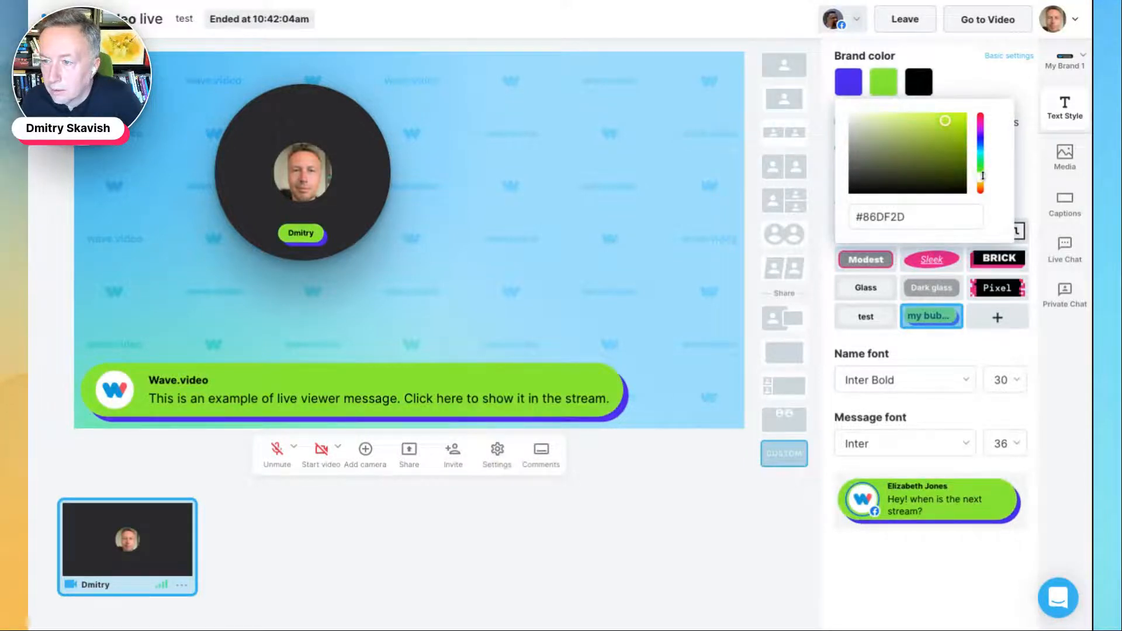
left_click(983, 176)
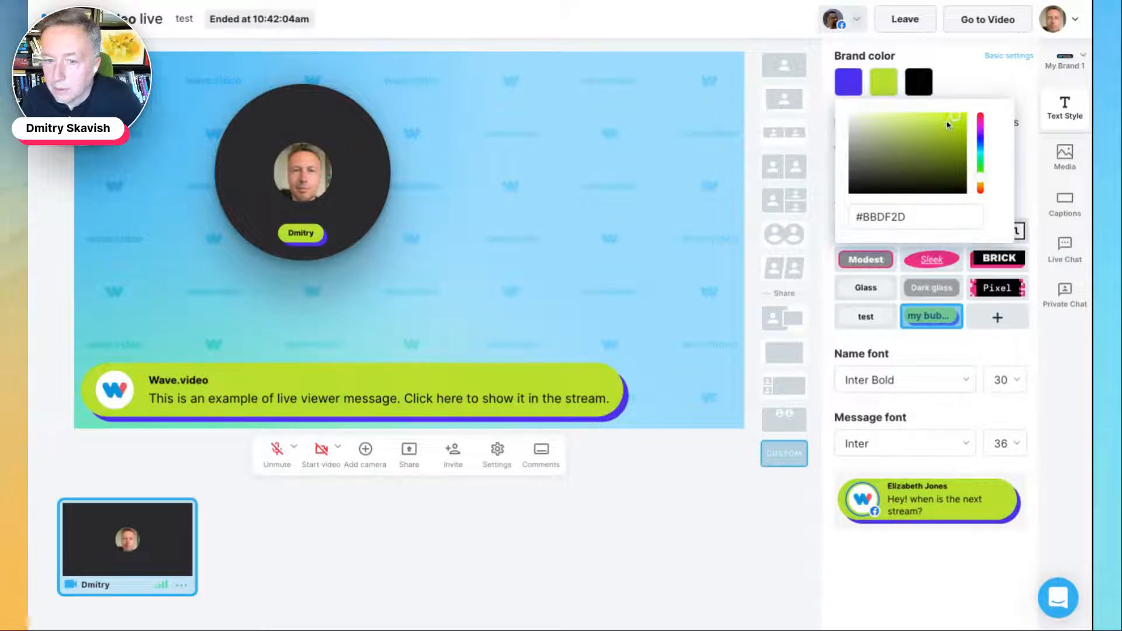
left_click(955, 116)
left_click(979, 97)
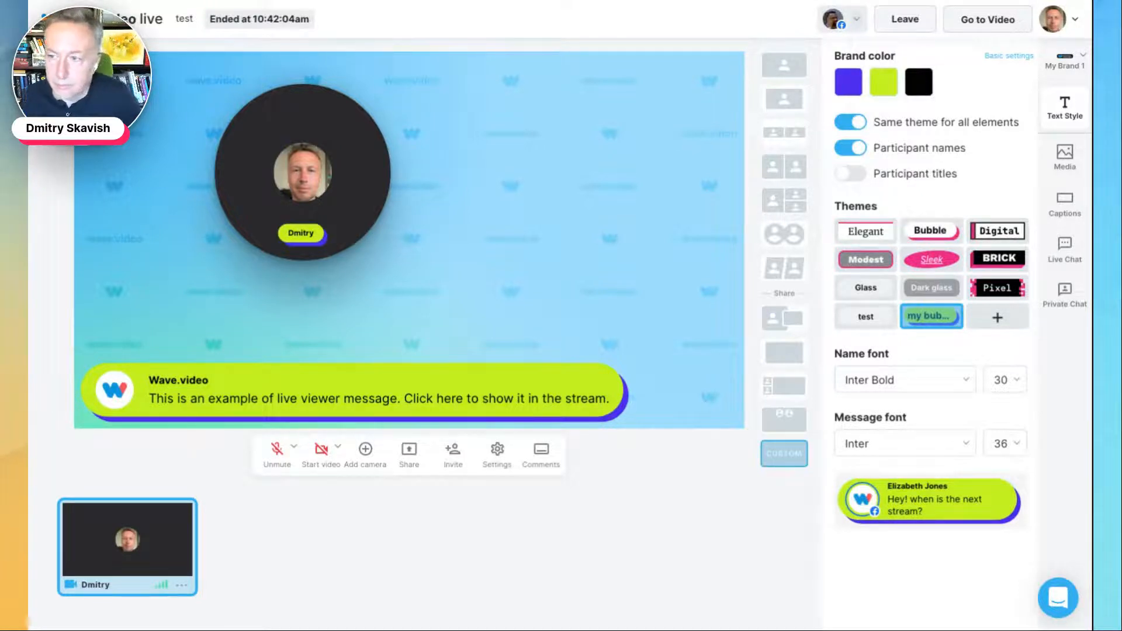
Step: Set the name font of the "my bubble" theme to Orbitron Medium
left_click(965, 384)
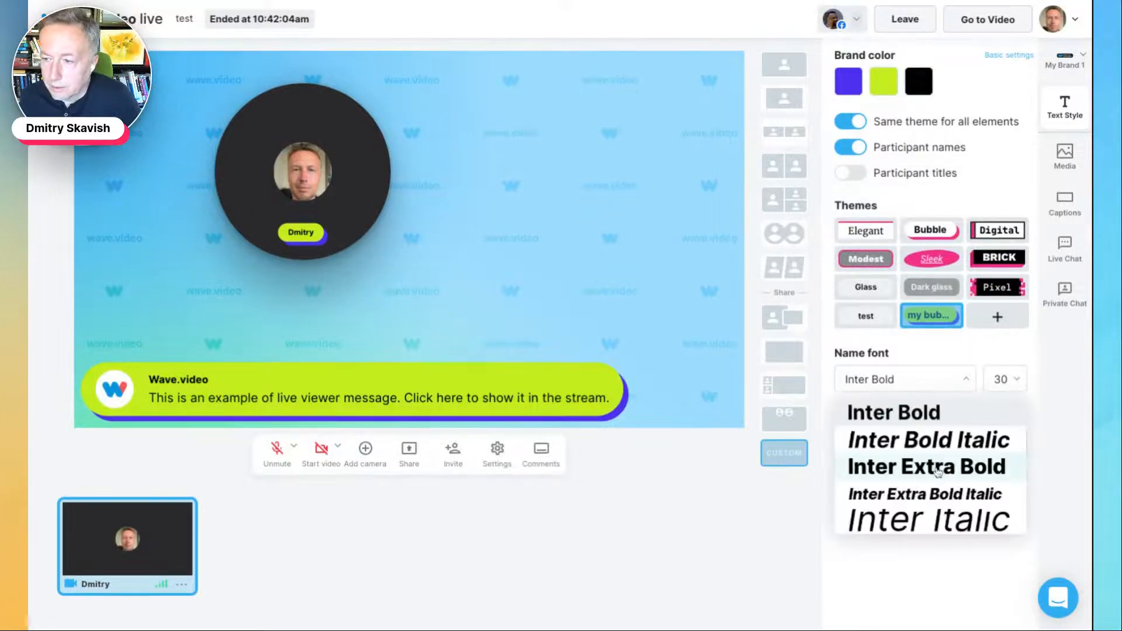
scroll(937, 472, "down", 5)
scroll(937, 472, "down", 10)
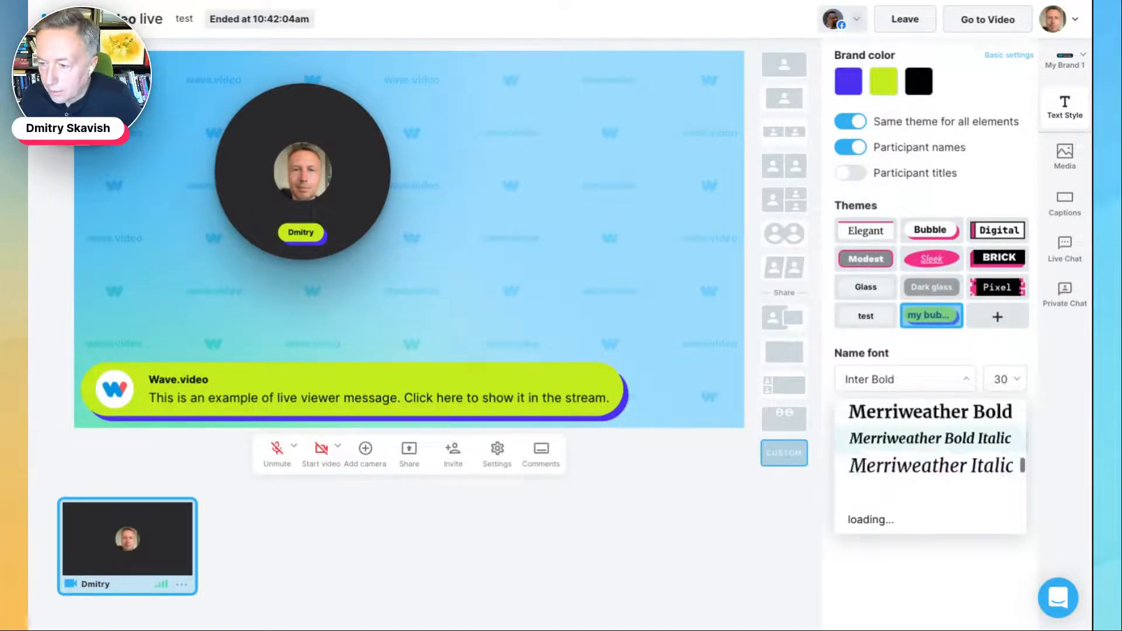
scroll(938, 472, "down", 8)
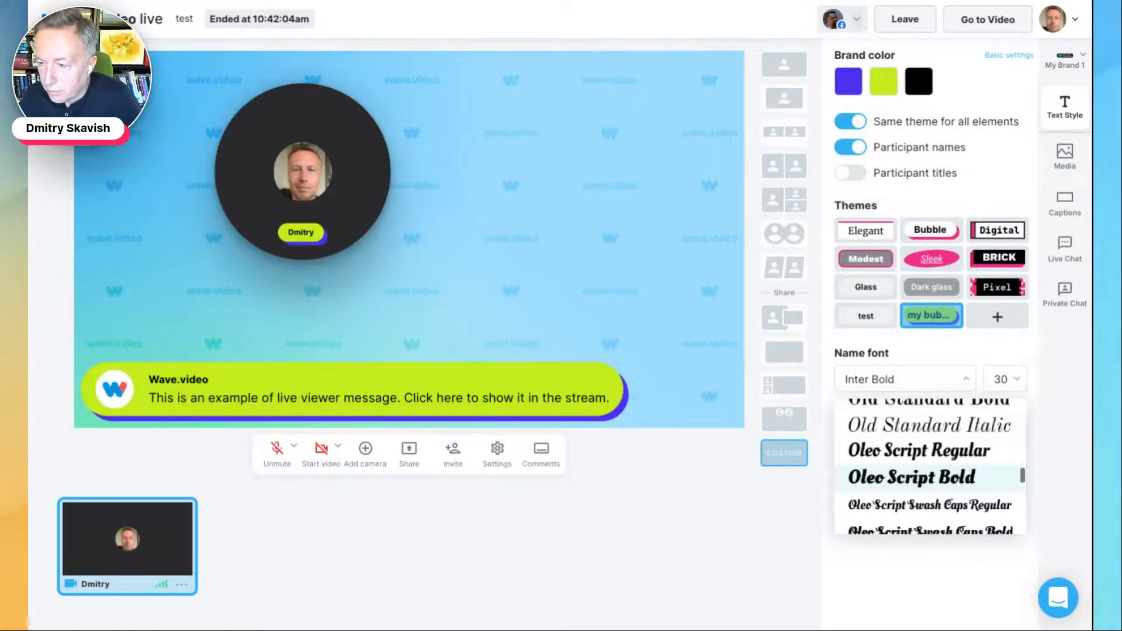
scroll(937, 472, "down", 6)
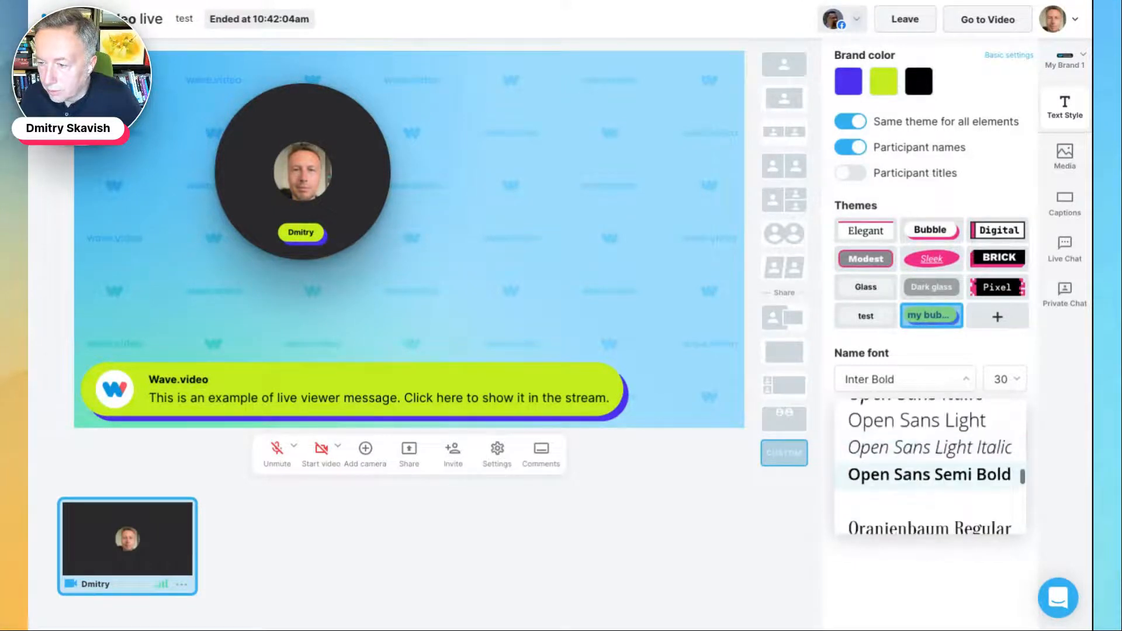
scroll(938, 472, "down", 5)
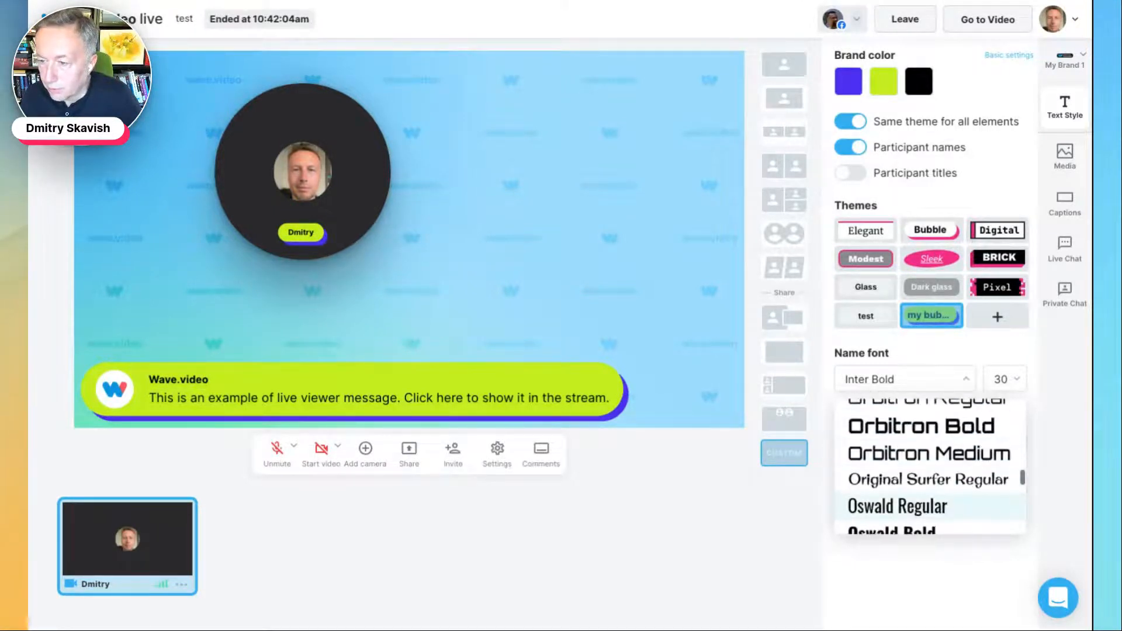
scroll(914, 458, "up", 1)
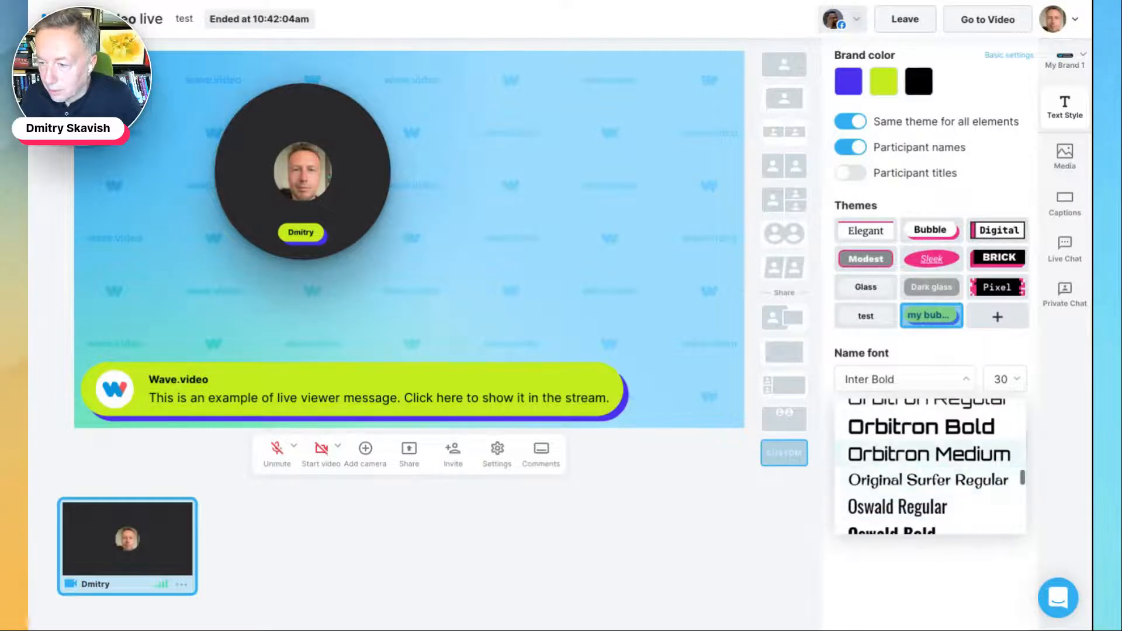
left_click(914, 455)
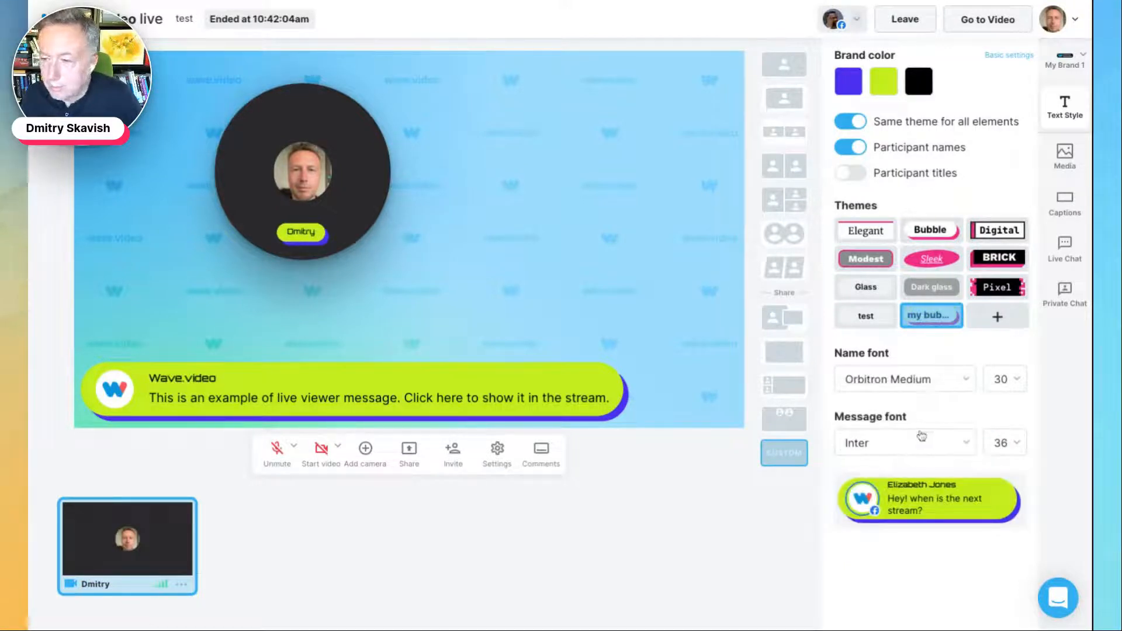
Step: Set the message font of the "my bubble" theme to Orbitron Bold
left_click(948, 443)
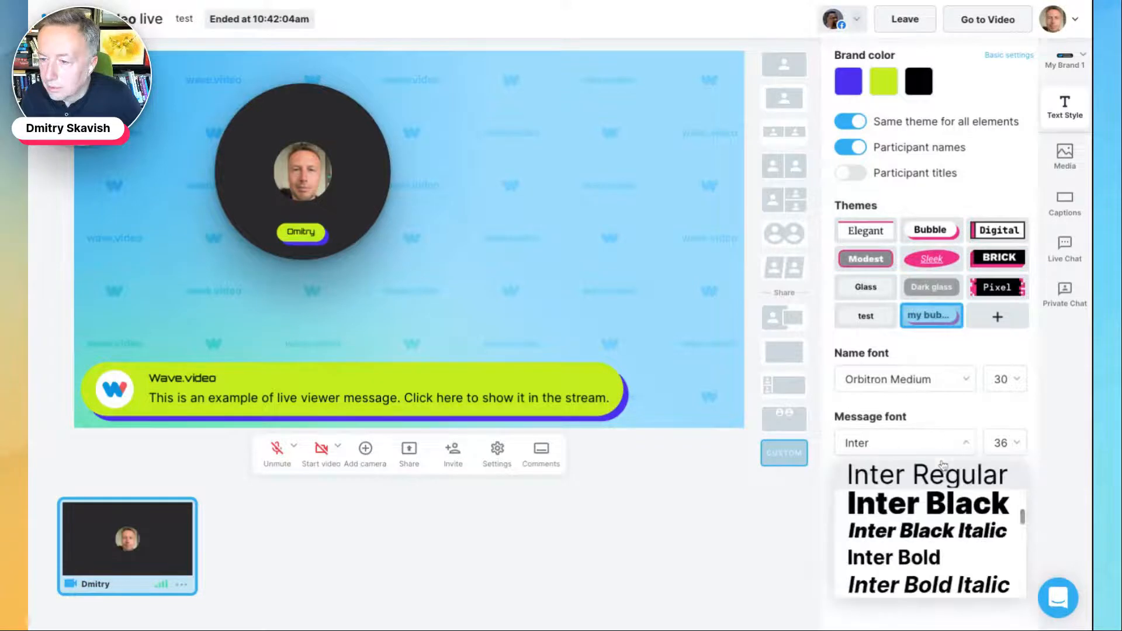
scroll(940, 530, "down", 5)
scroll(940, 530, "down", 10)
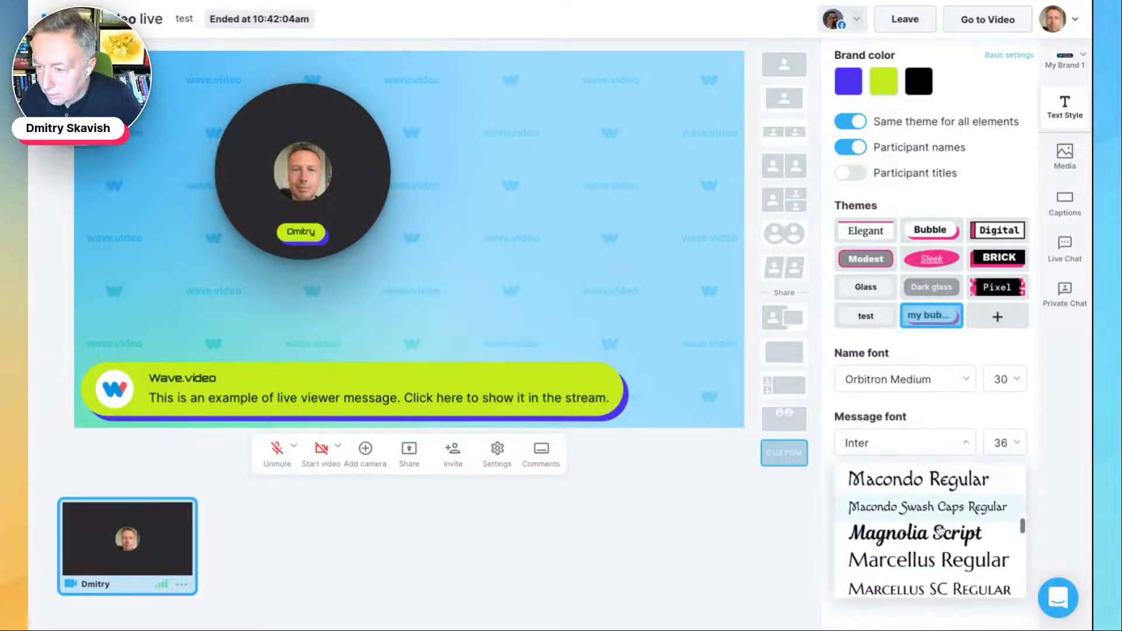
scroll(934, 526, "down", 2)
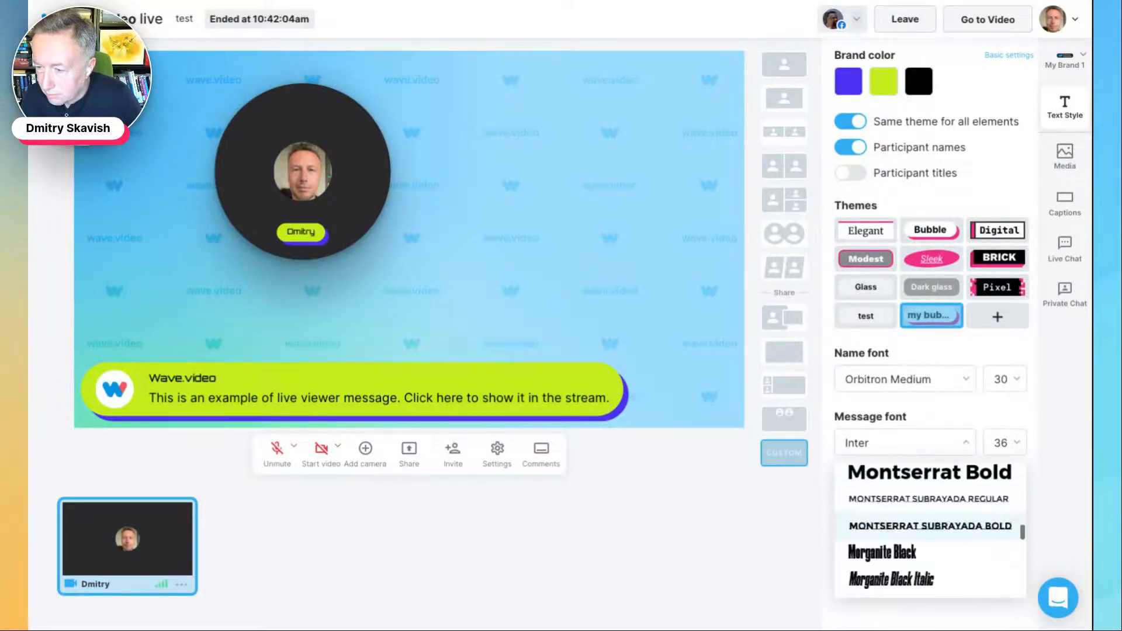
scroll(934, 514, "down", 8)
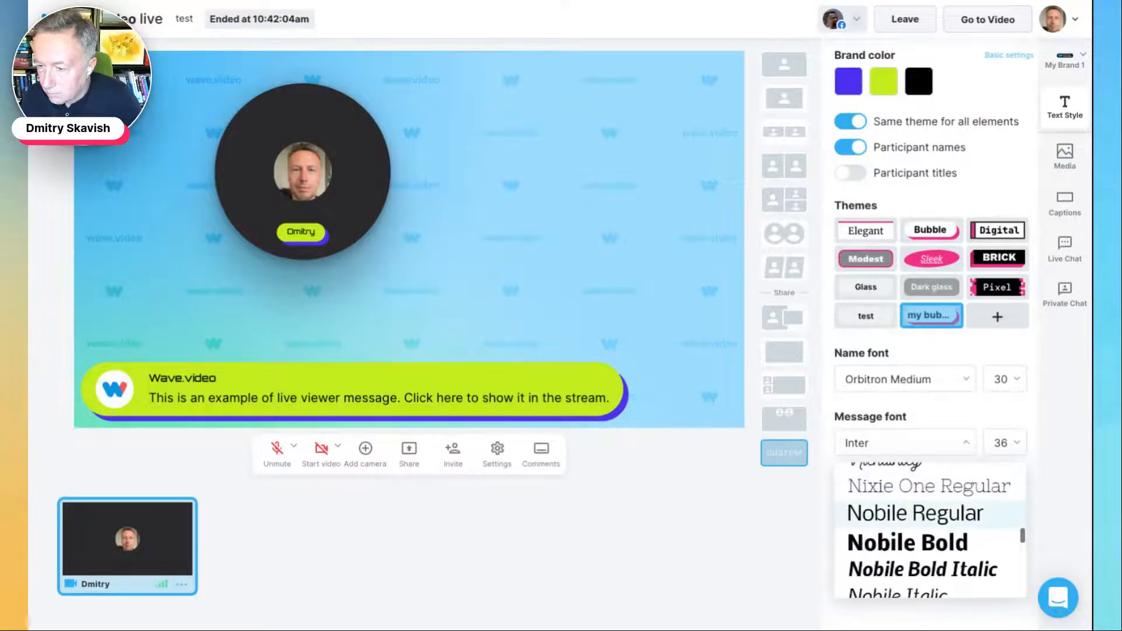
scroll(929, 520, "down", 5)
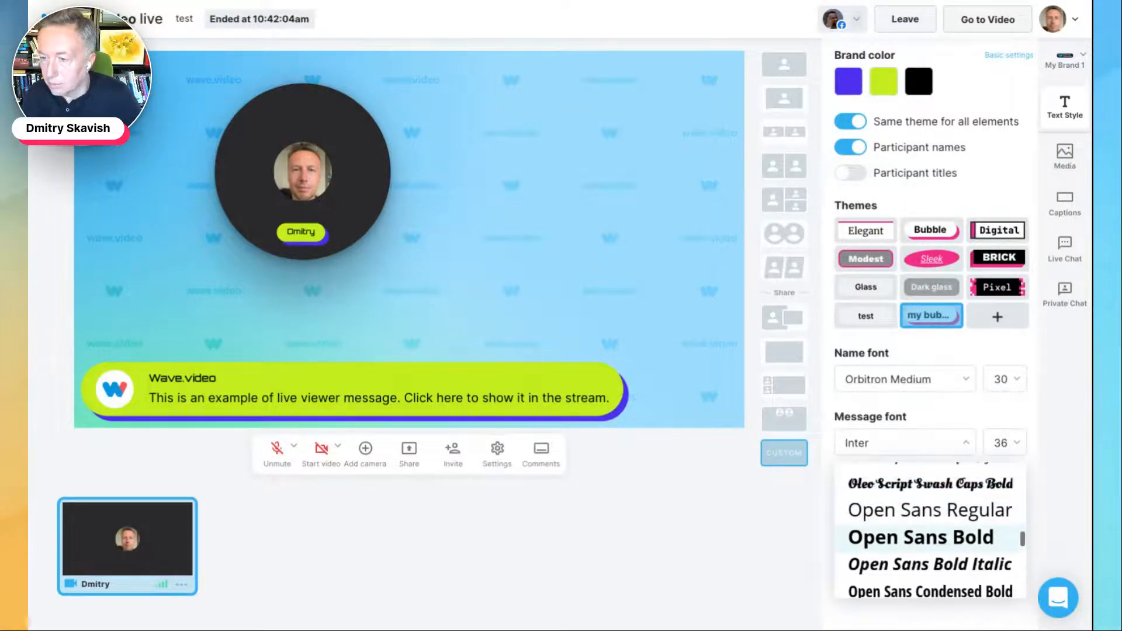
scroll(929, 519, "down", 3)
scroll(929, 522, "down", 6)
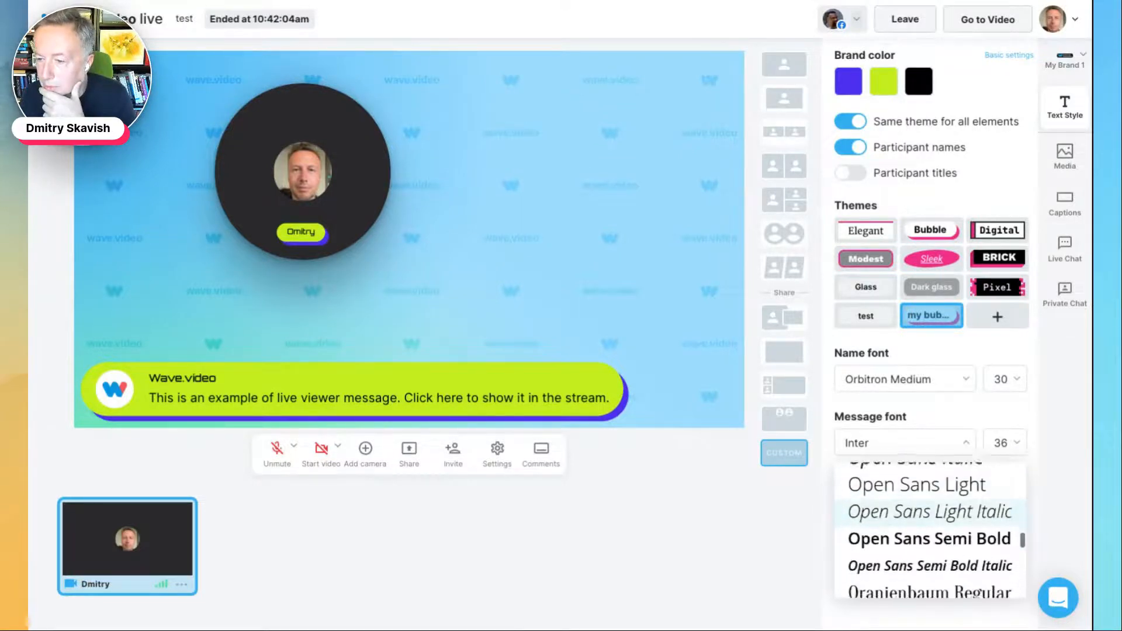
scroll(929, 523, "up", 2)
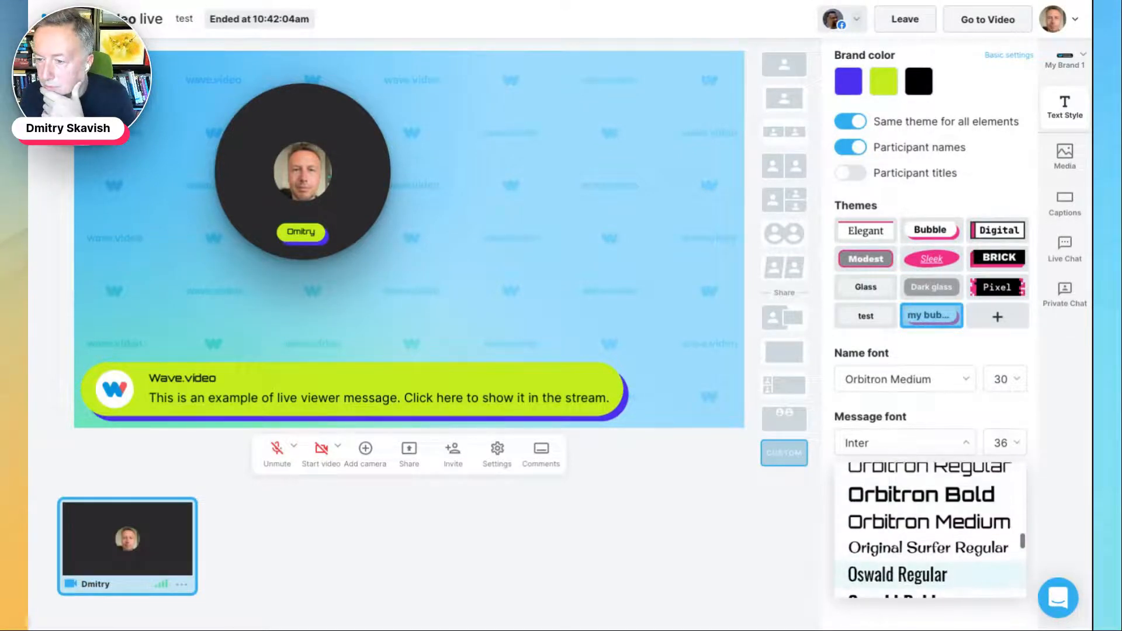
left_click(937, 495)
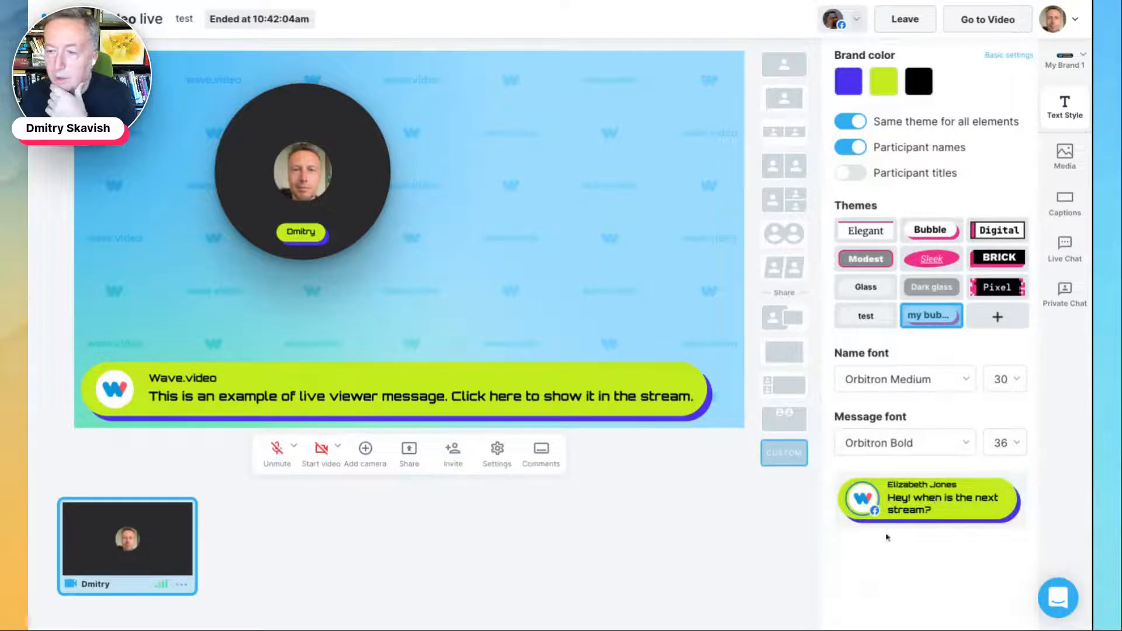
Step: Set the name font size to 38 and the message font size to 47
left_click(1003, 380)
scroll(1014, 485, "down", 2)
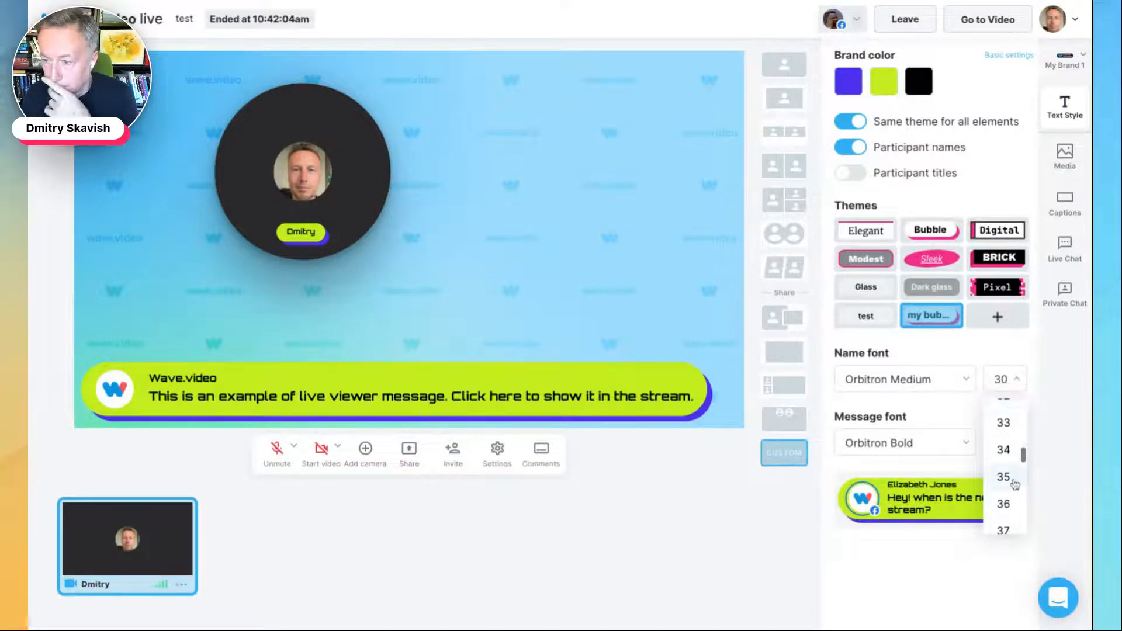
scroll(1008, 511, "down", 1)
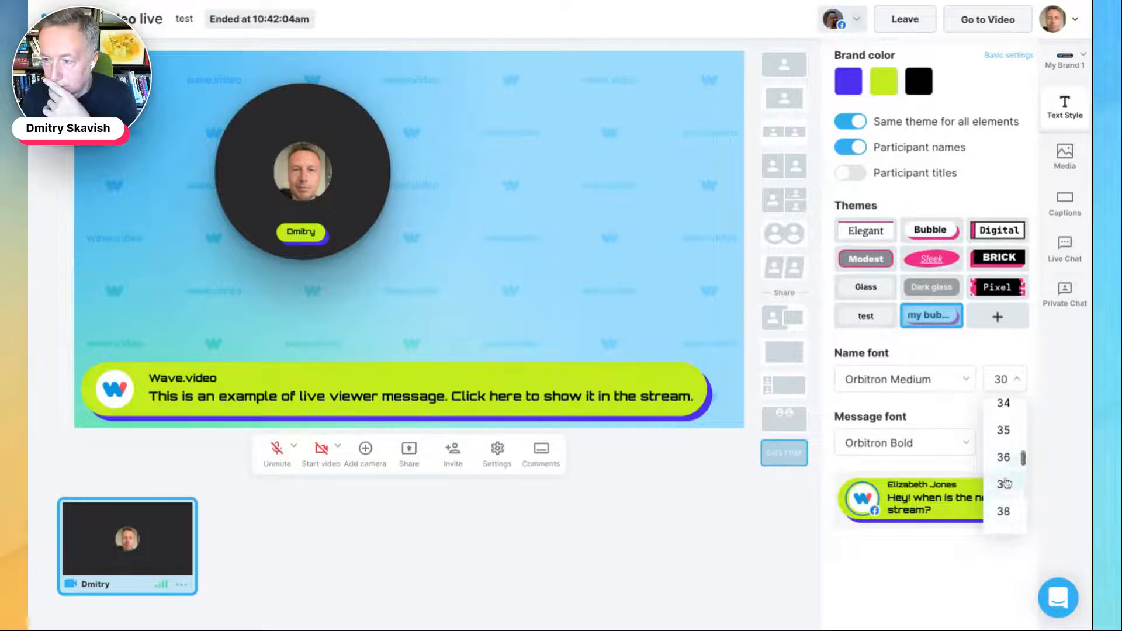
left_click(1006, 513)
left_click(1017, 455)
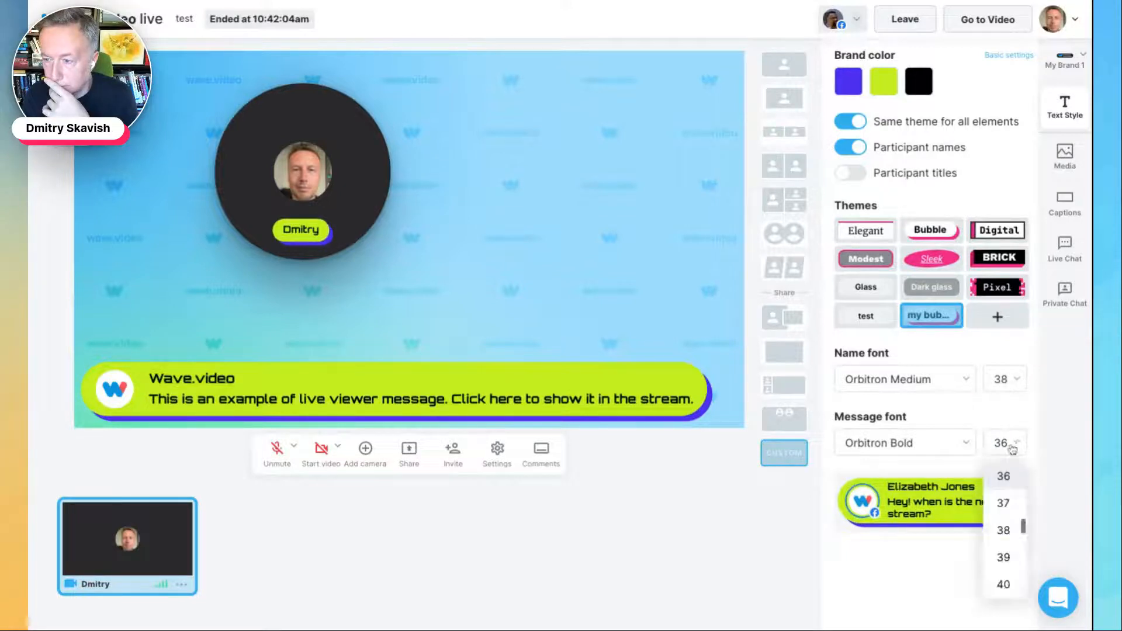
scroll(1007, 555, "down", 4)
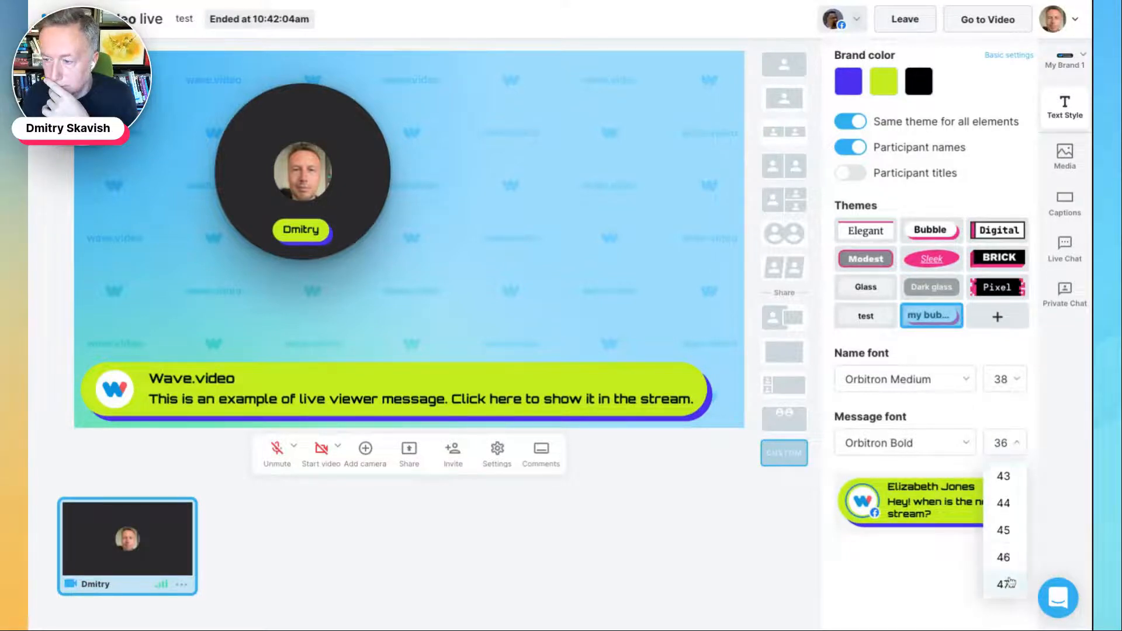
left_click(1002, 582)
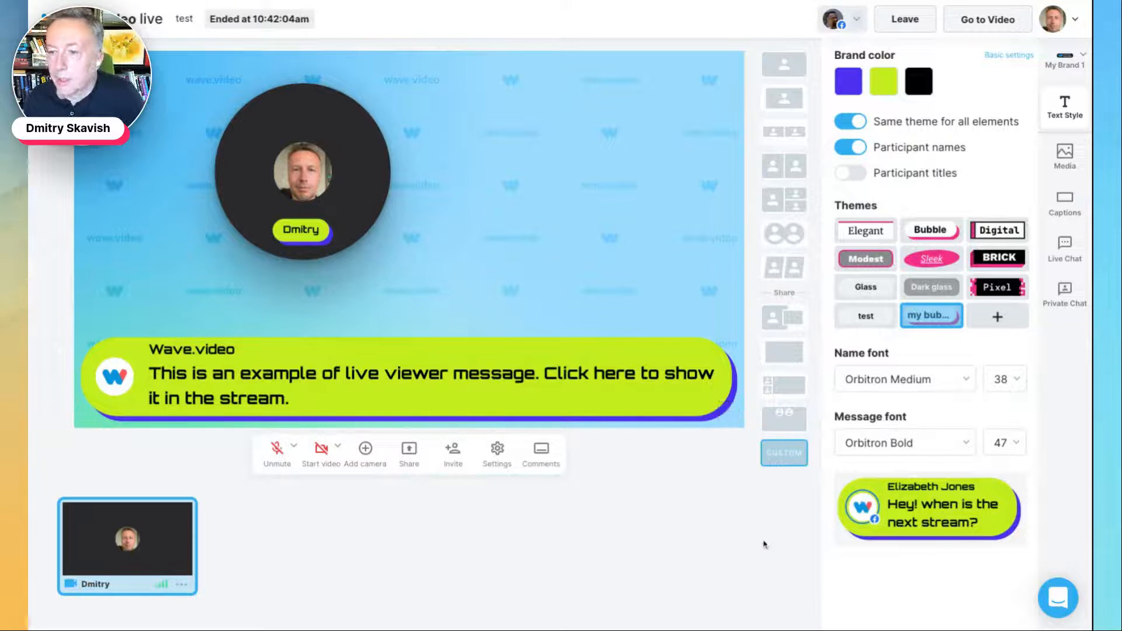
Step: Try the Glass and Dark glass themes, and reapply the custom "my bubble" theme
left_click(867, 292)
left_click(929, 287)
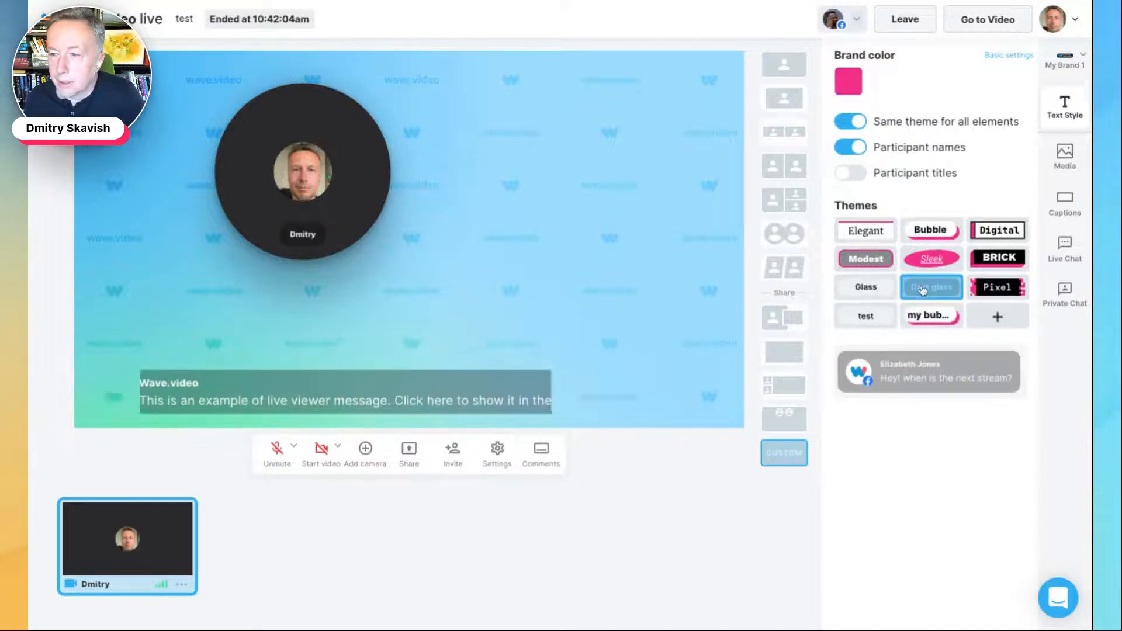
left_click(929, 317)
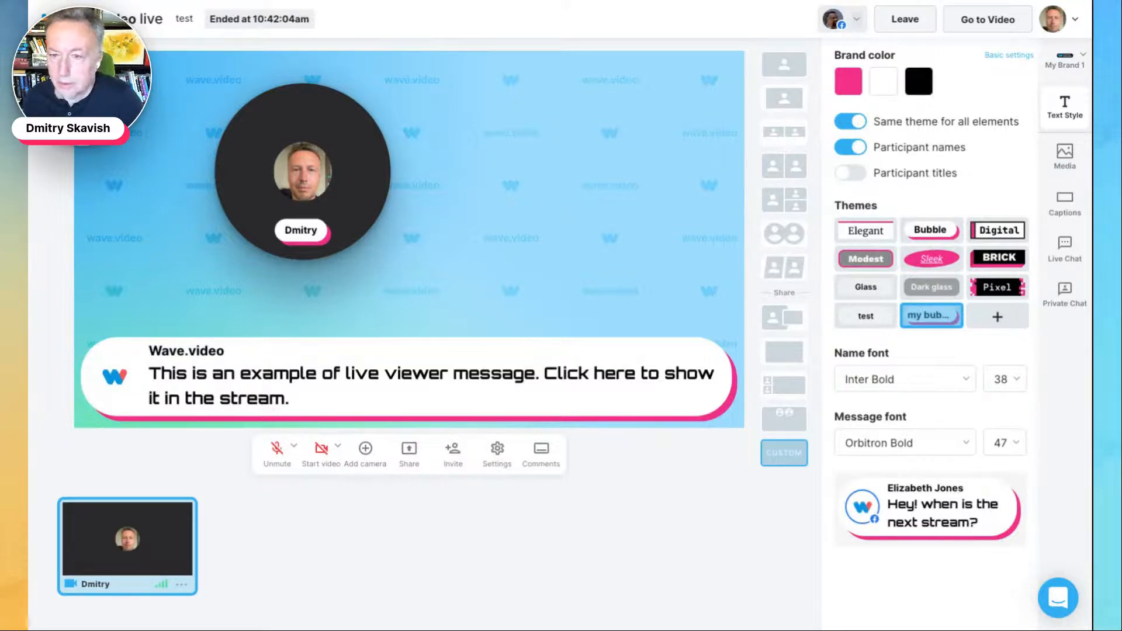
Step: Turn off the same theme for all elements and apply the Elegant theme to comments only
left_click(859, 125)
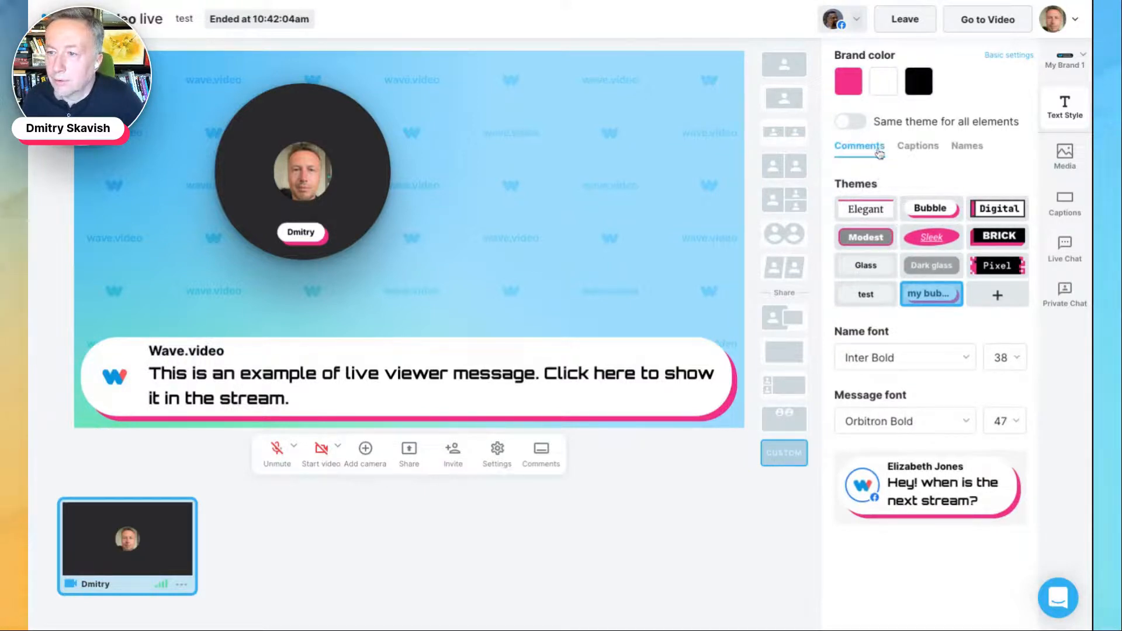
left_click(920, 149)
left_click(965, 150)
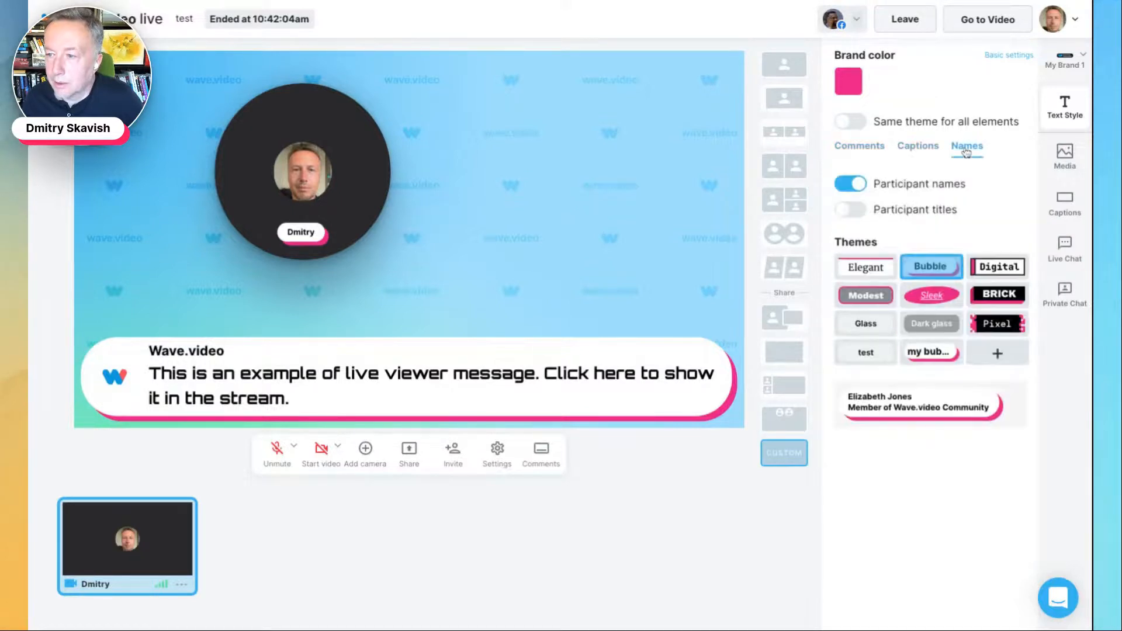
left_click(861, 150)
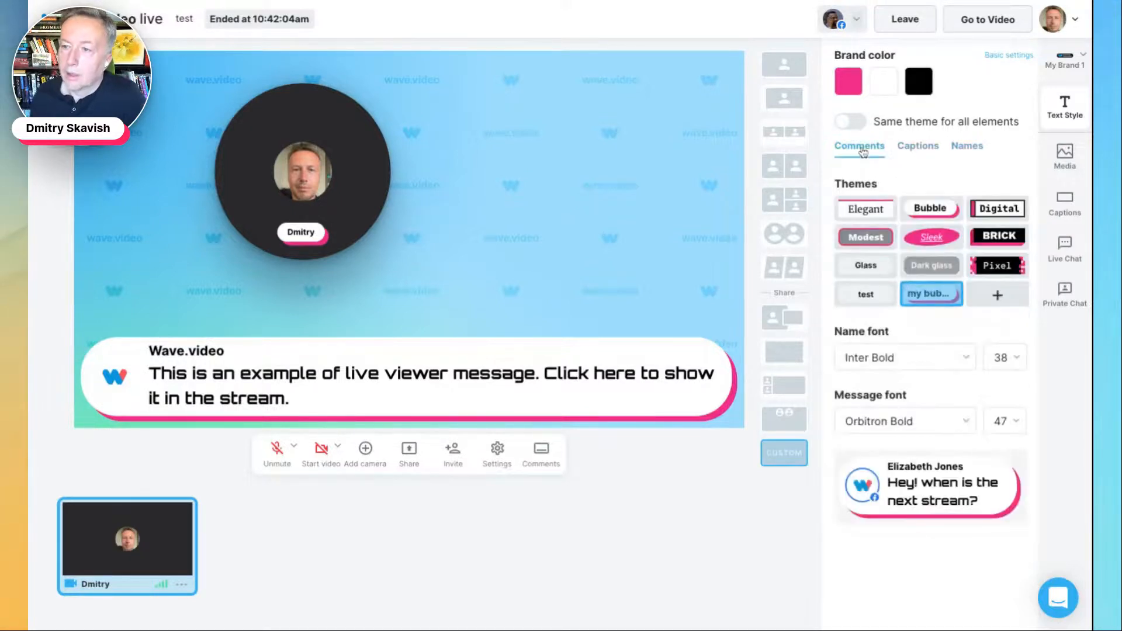
left_click(867, 212)
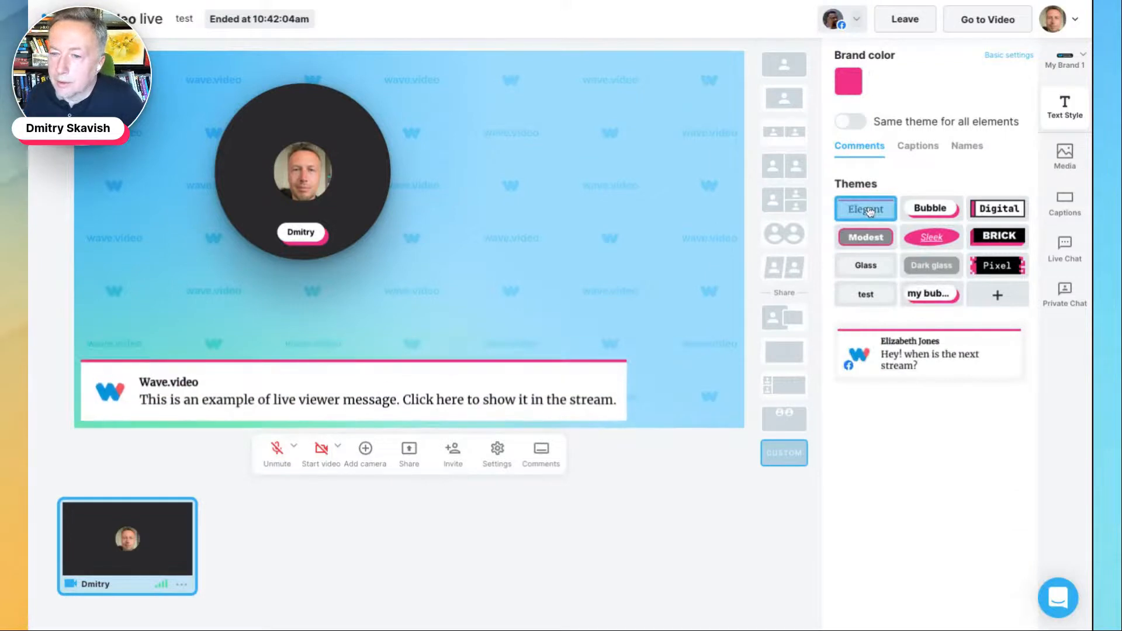
Step: Apply the Brick theme to captions and the custom "my bubble" theme to participant names
left_click(918, 146)
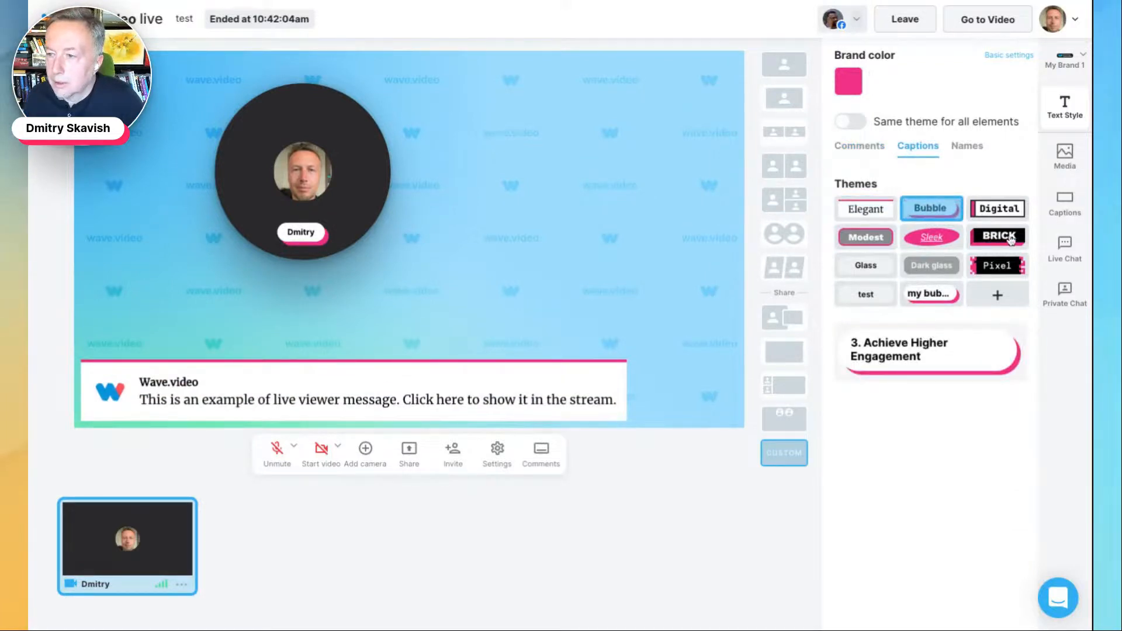
left_click(976, 239)
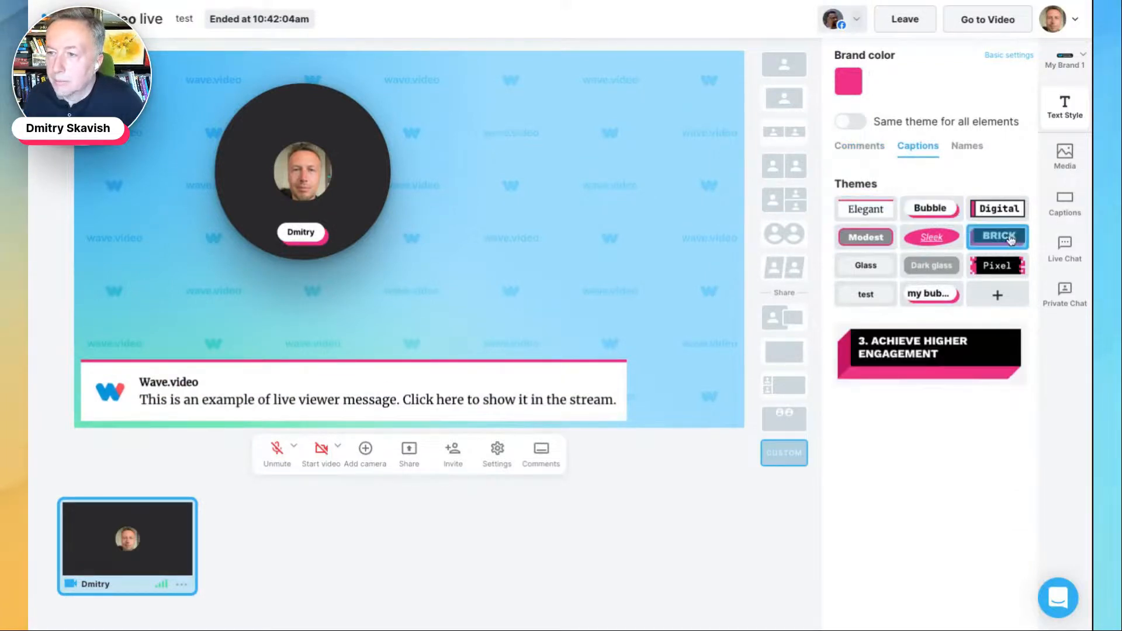
left_click(974, 150)
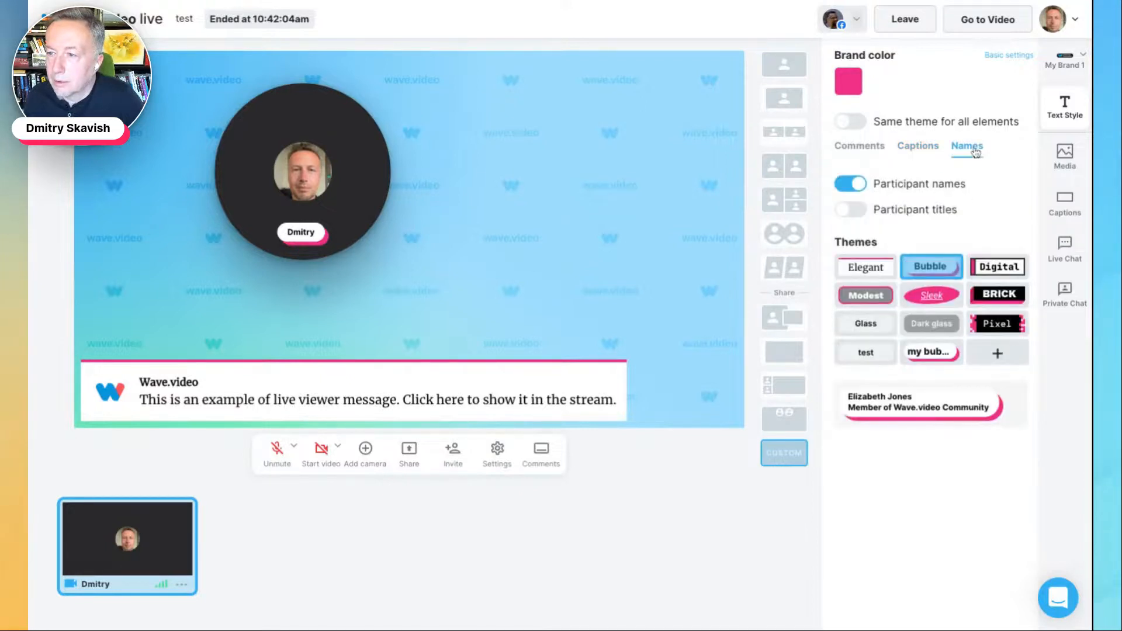
left_click(936, 354)
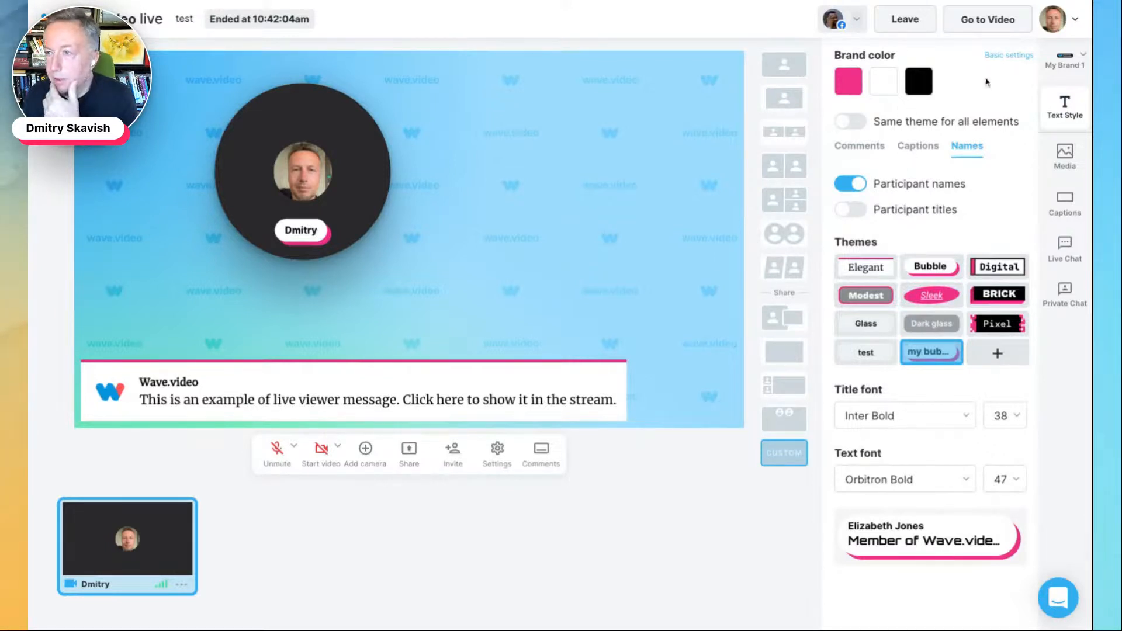
left_click(856, 86)
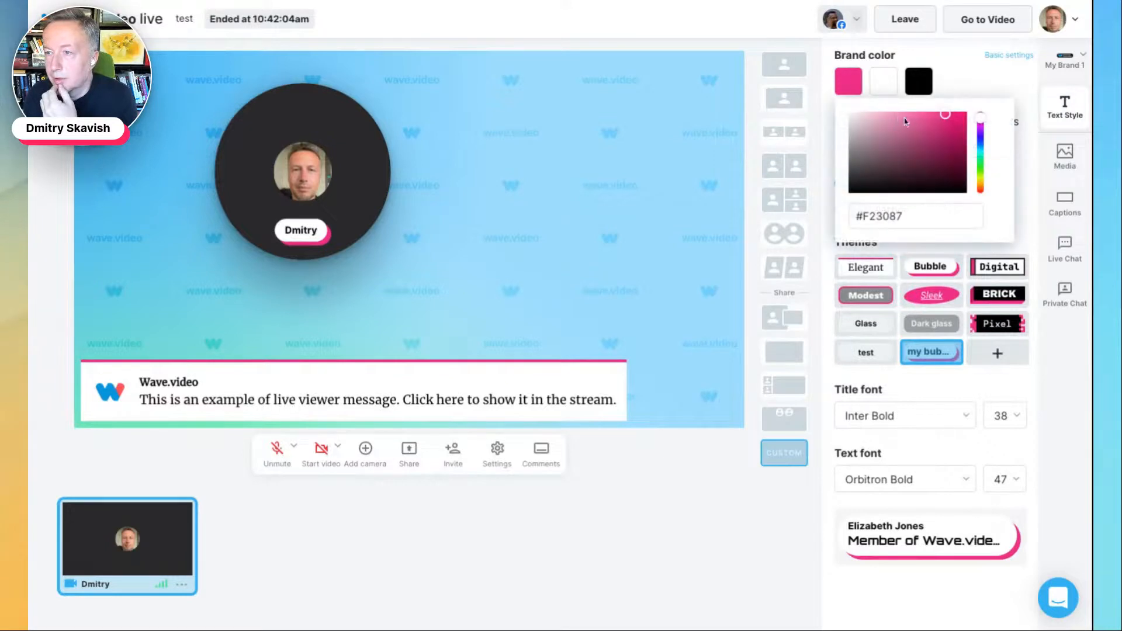
left_click(980, 82)
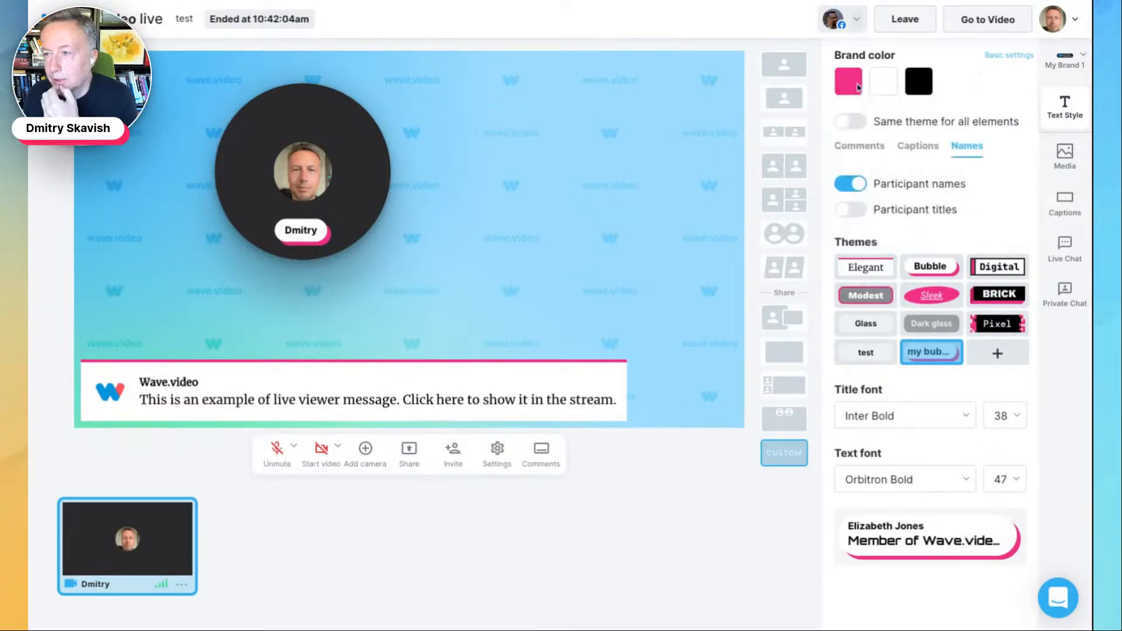